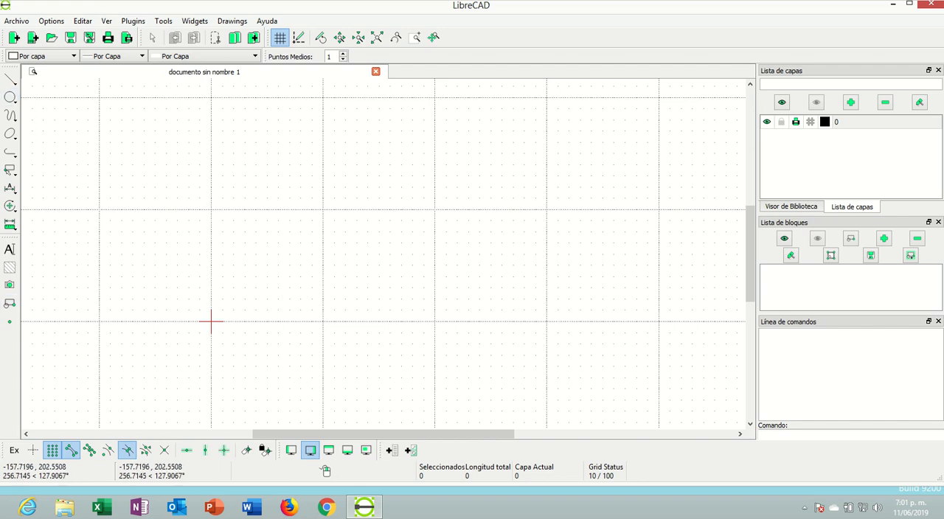
Open the current drawing preferences and choose A4 as the paper size
click(52, 21)
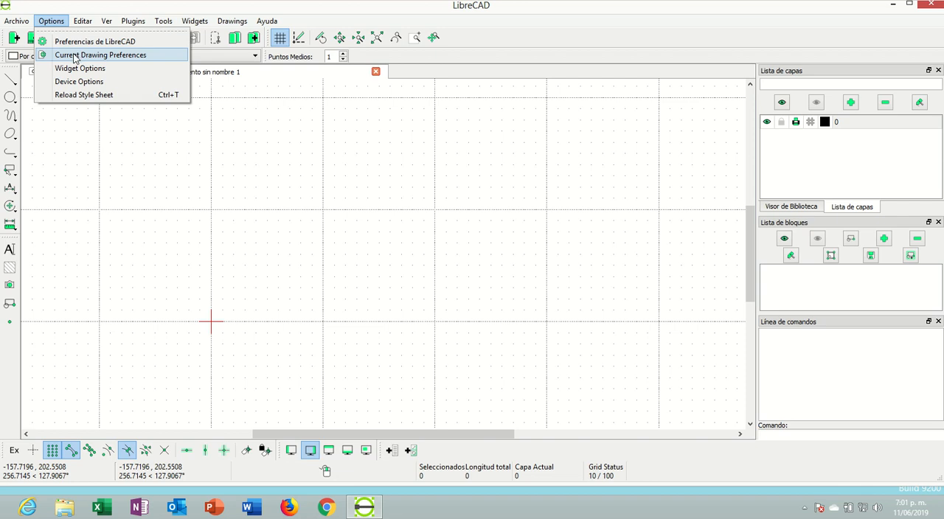
click(81, 58)
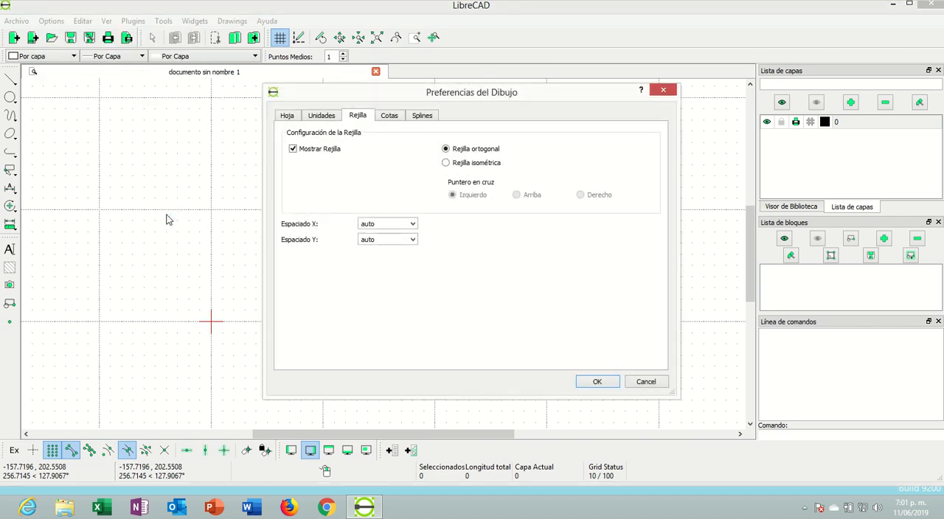
click(287, 115)
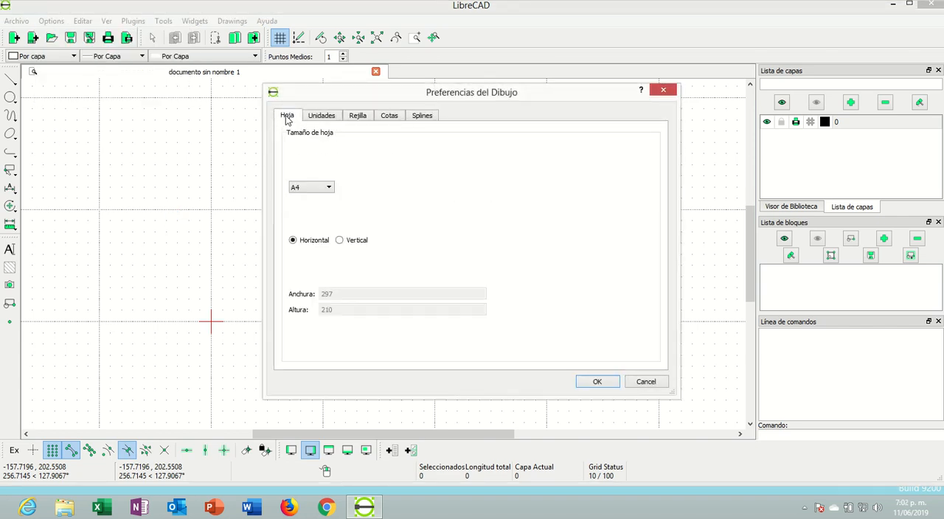
click(312, 188)
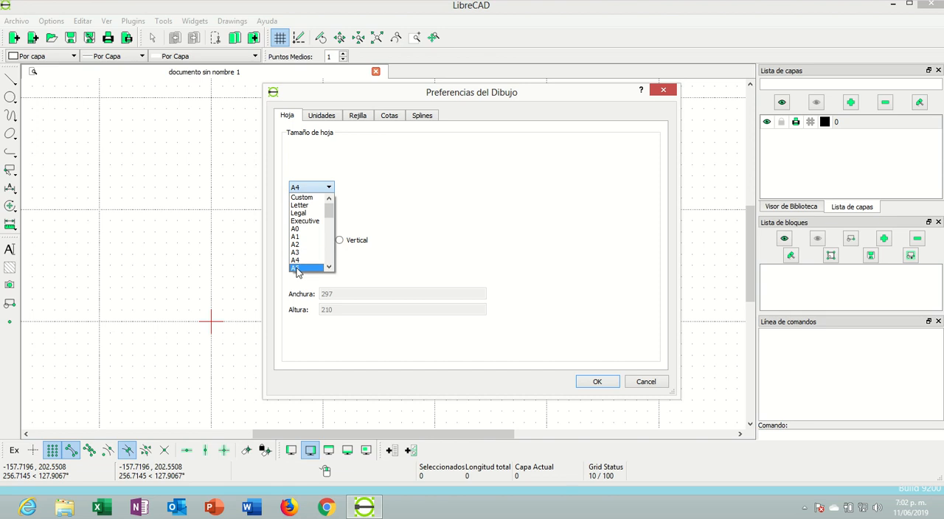
scroll(302, 244, down, 2)
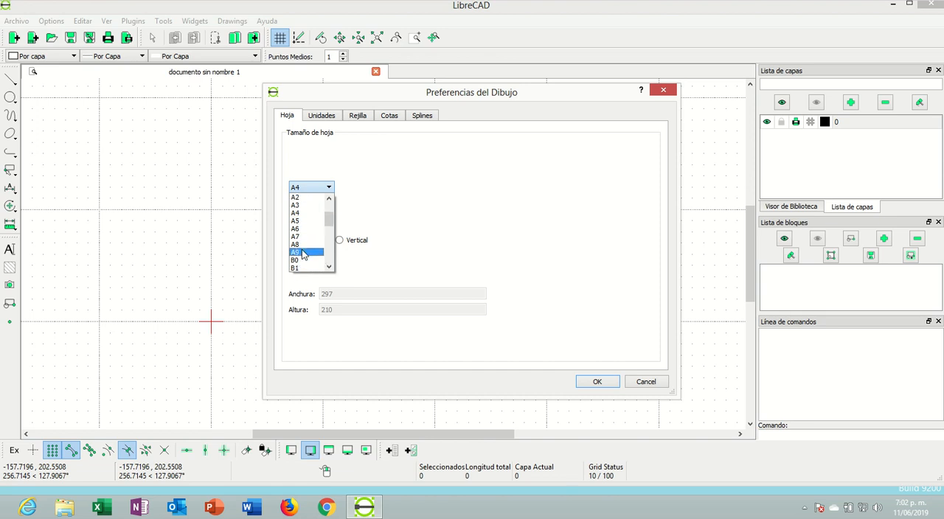
scroll(303, 250, up, 2)
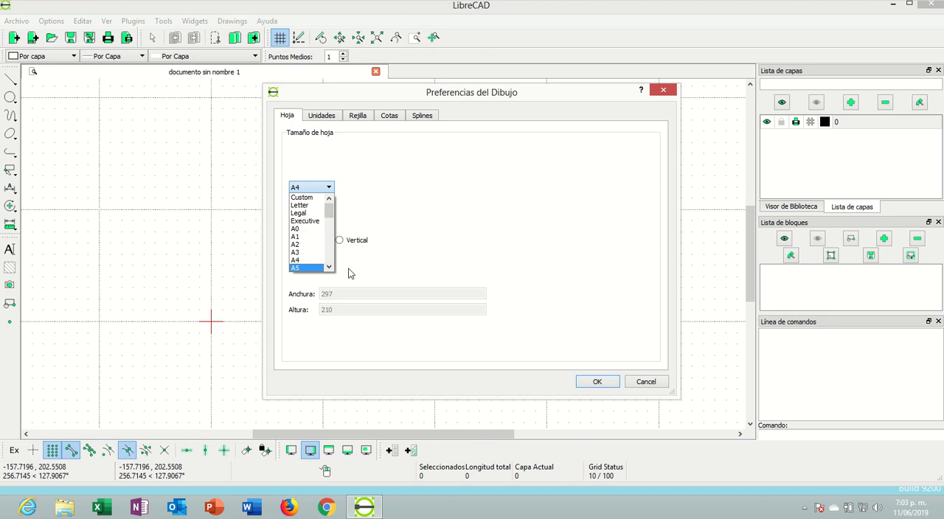
click(313, 259)
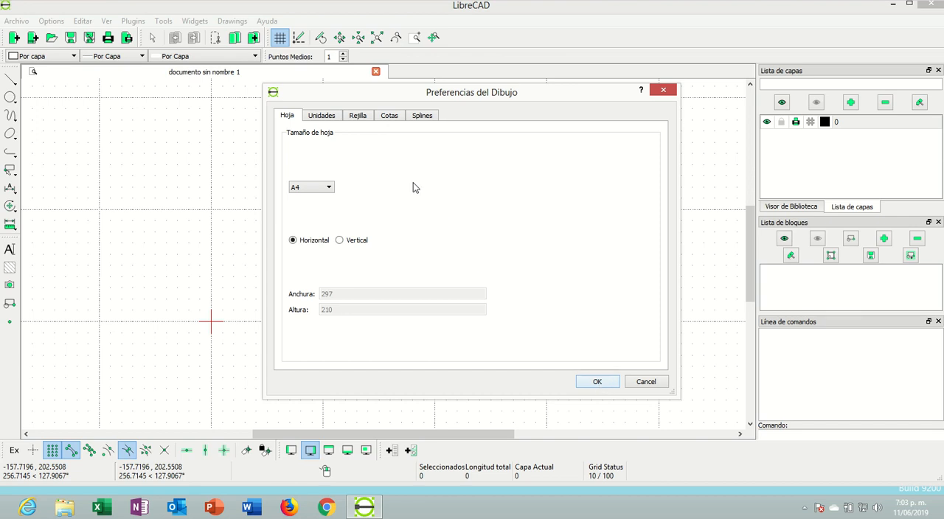
Set the drawing unit to Metros with a length precision of 0.00, and apply the drawing preferences
click(389, 116)
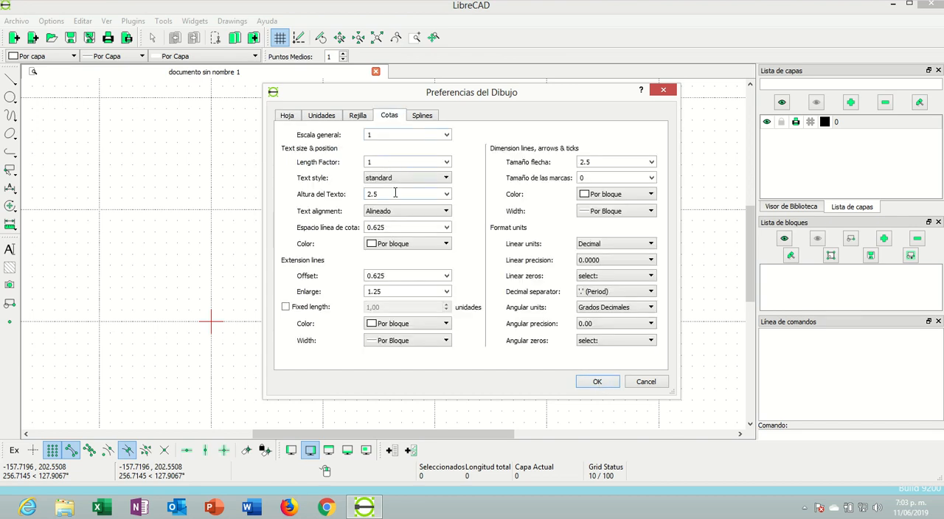
click(322, 116)
click(364, 151)
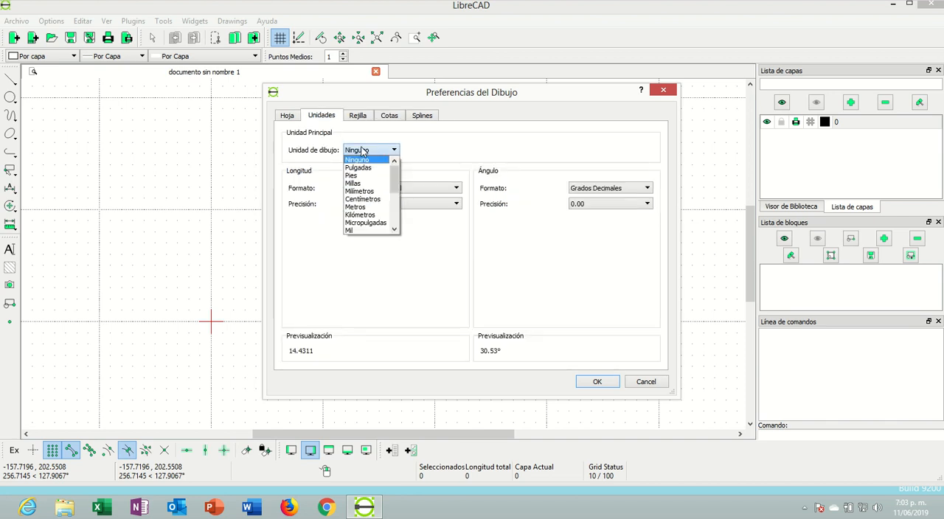
click(363, 208)
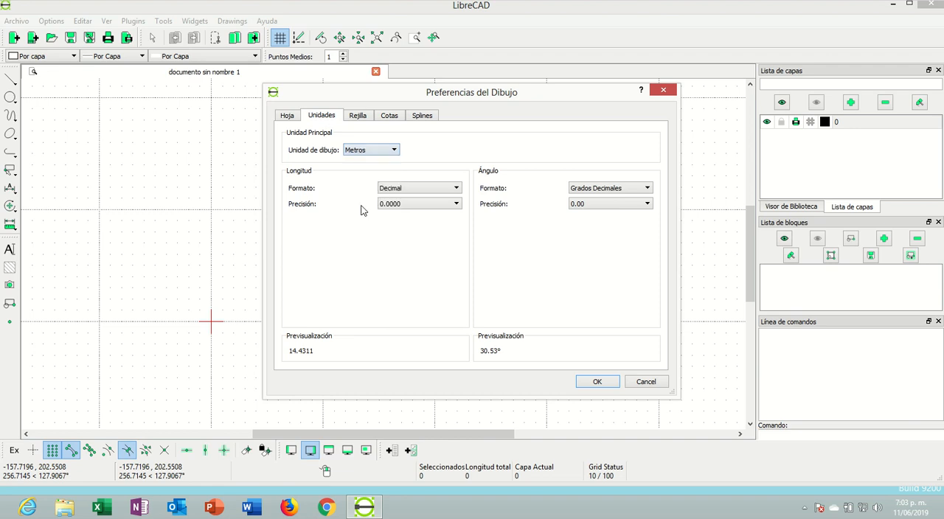
click(412, 206)
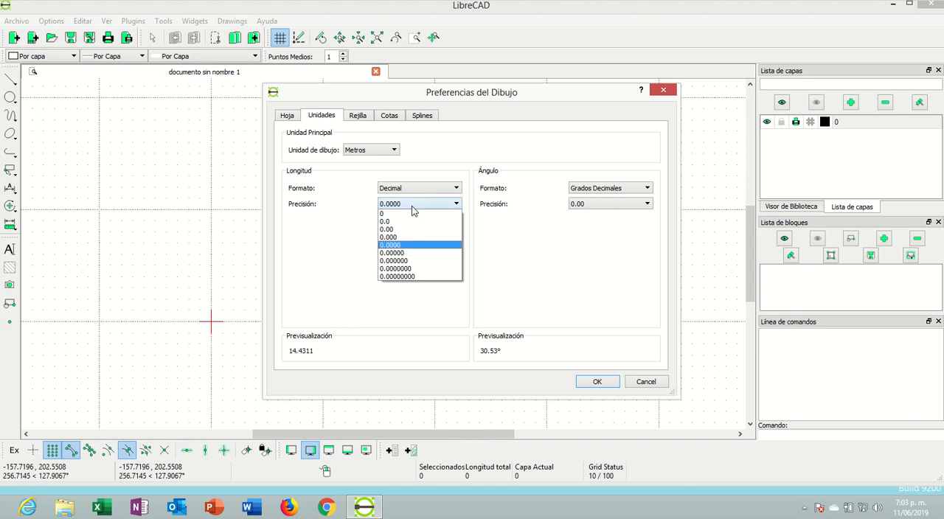
click(389, 231)
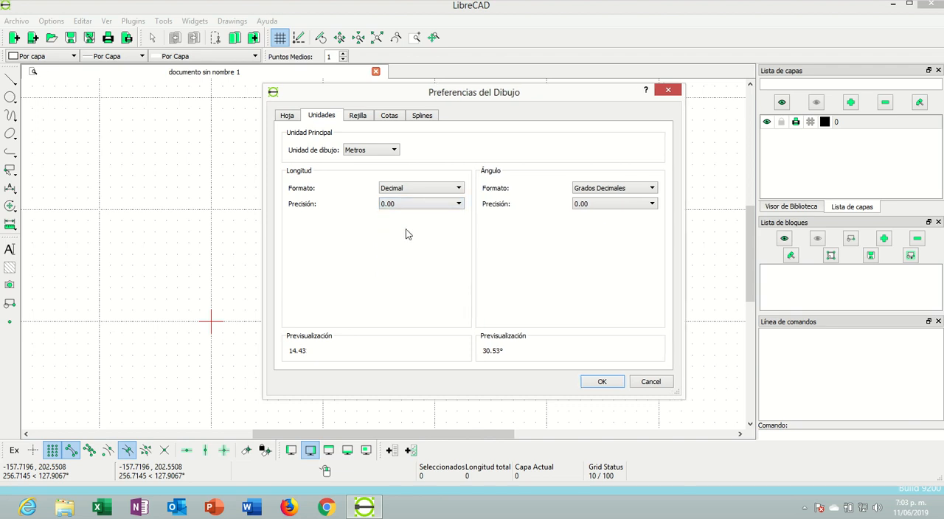
click(602, 383)
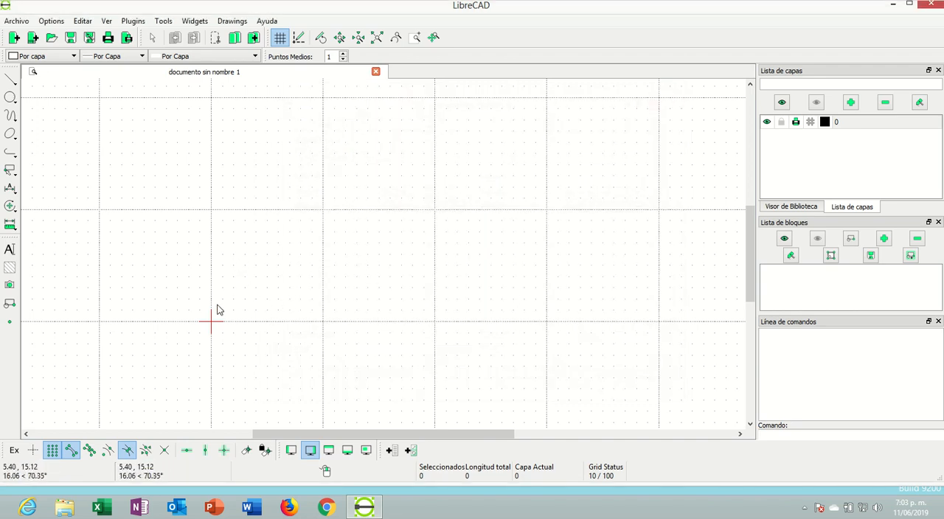
Draw a rectangle from the origin to the opposite corner at 29.7, 21, and end the Rectangle command
scroll(259, 217, up, 2)
scroll(261, 206, down, 3)
scroll(304, 141, up, 1)
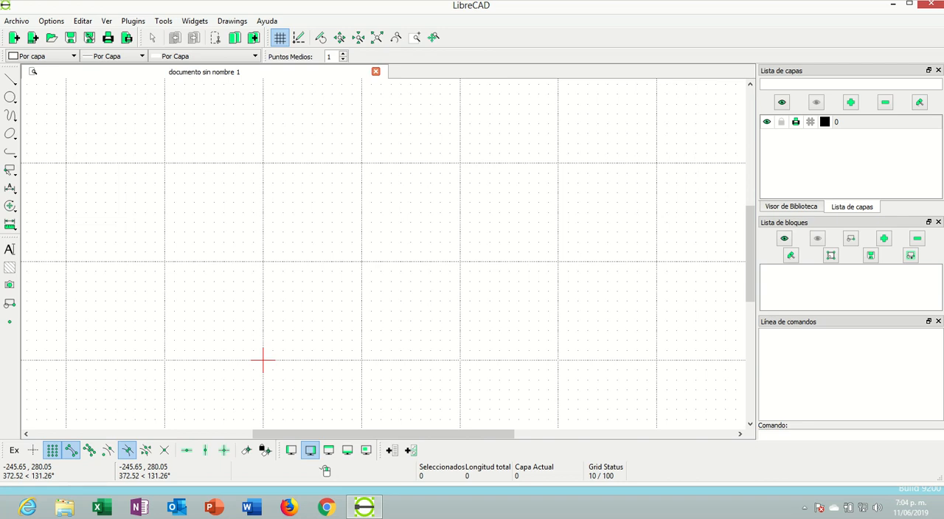
click(10, 78)
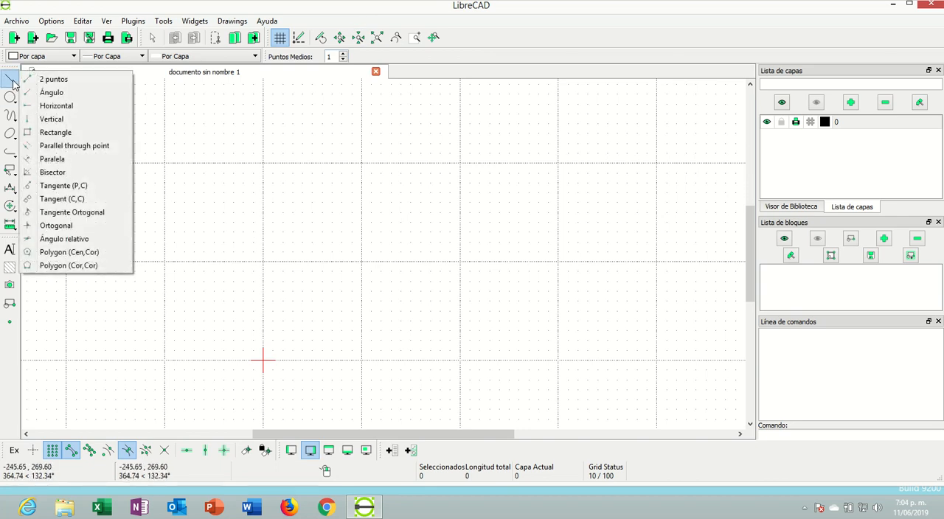
click(59, 132)
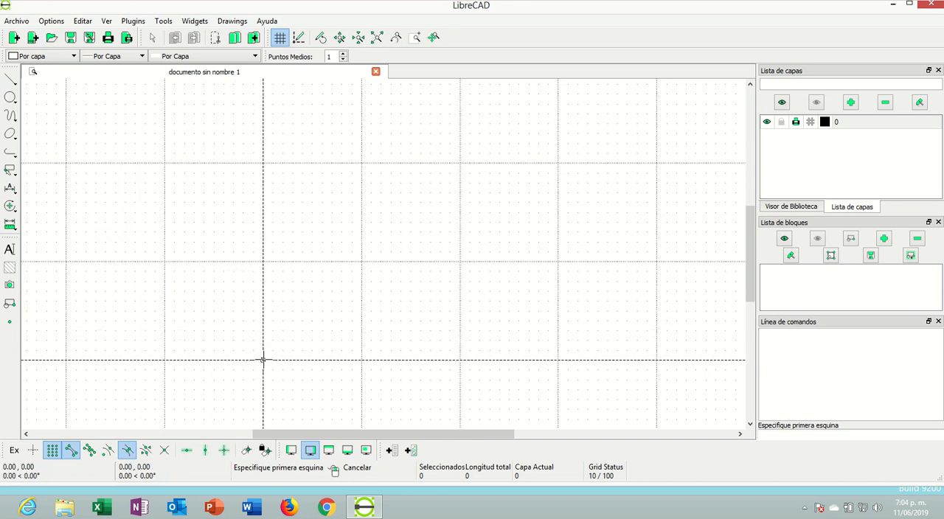
click(262, 360)
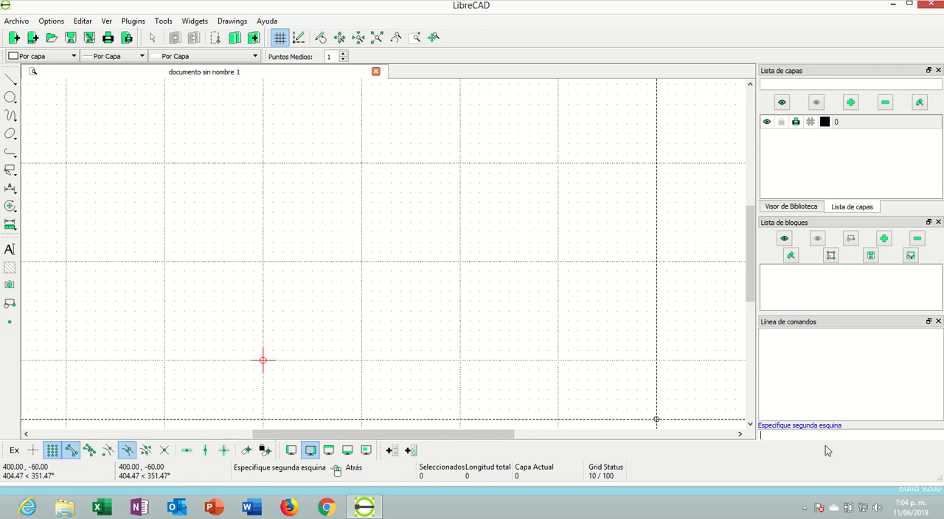
text(29.7, 21)
key(Return)
scroll(381, 259, down, 2)
scroll(320, 313, up, 3)
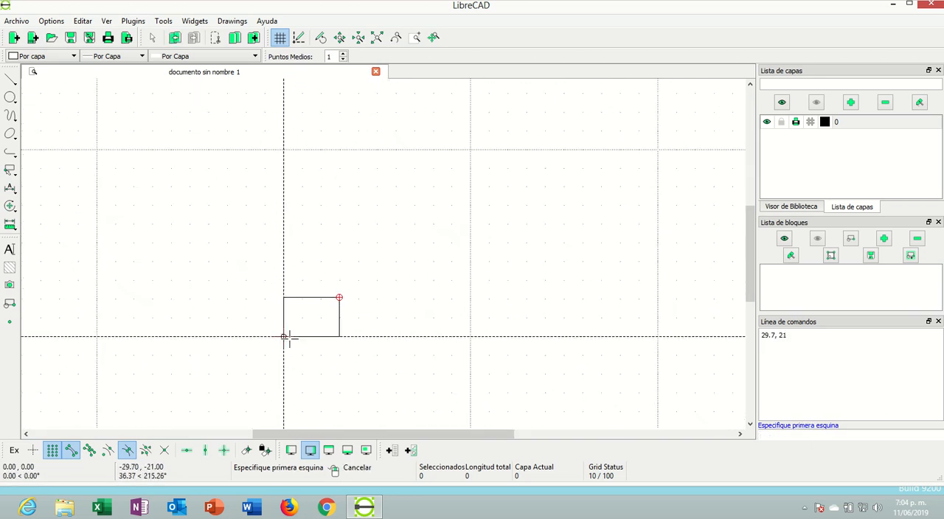
scroll(321, 310, up, 3)
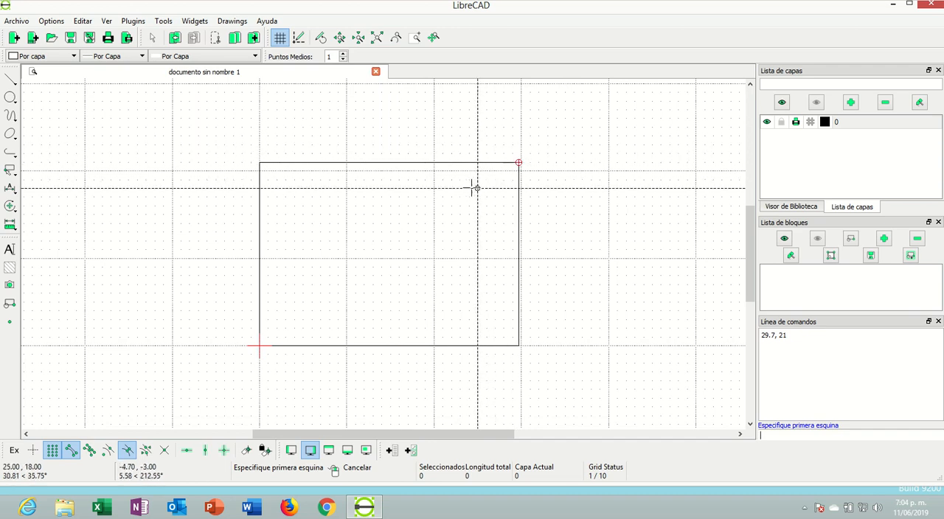
scroll(471, 185, up, 2)
scroll(283, 228, down, 3)
scroll(274, 347, up, 1)
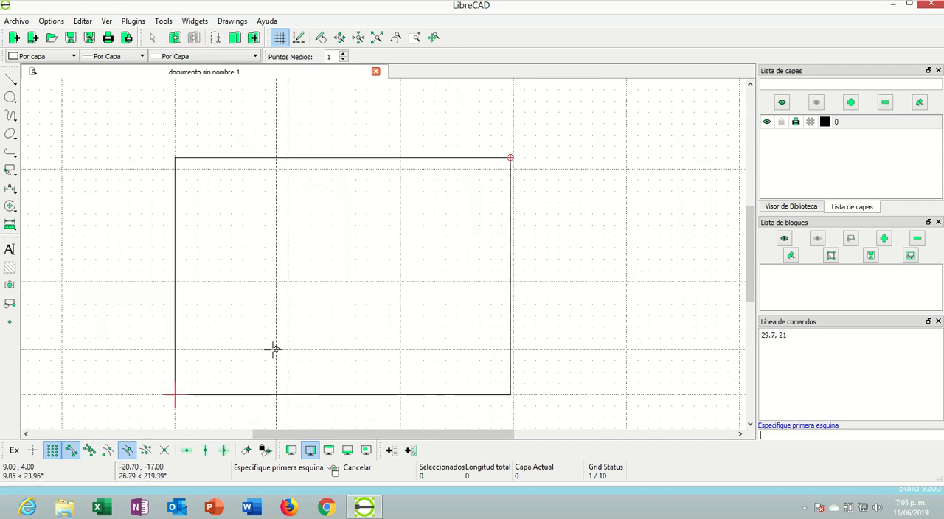
right_click(275, 349)
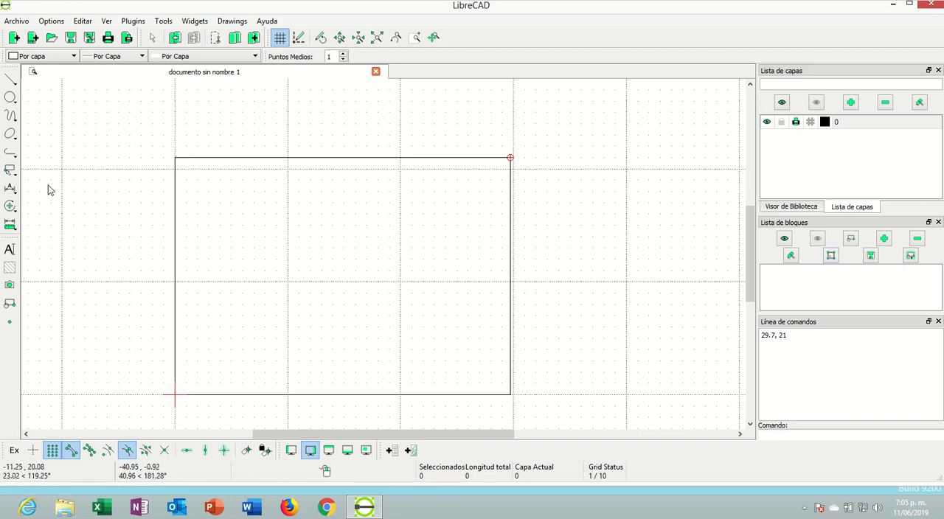
Select the whole rectangle and create a block from it named Rótulo_A, with the origin as reference point
click(10, 172)
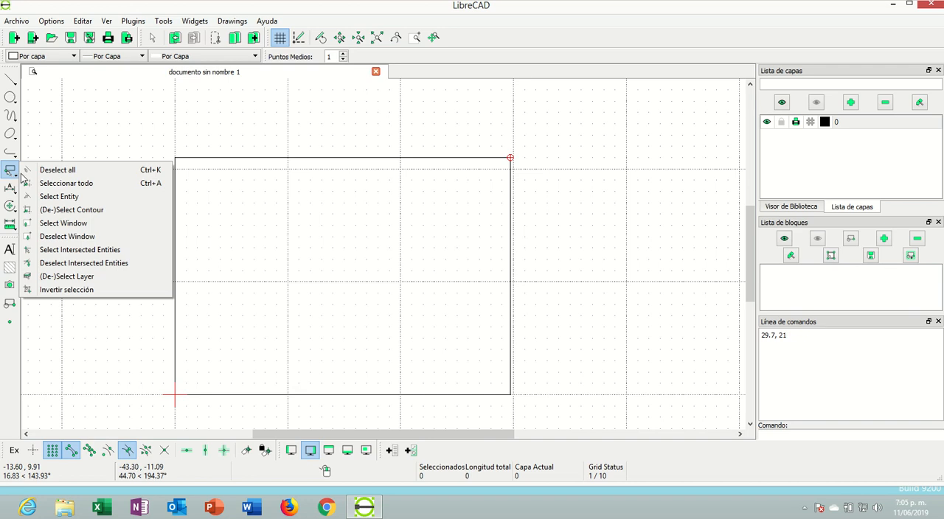
click(42, 183)
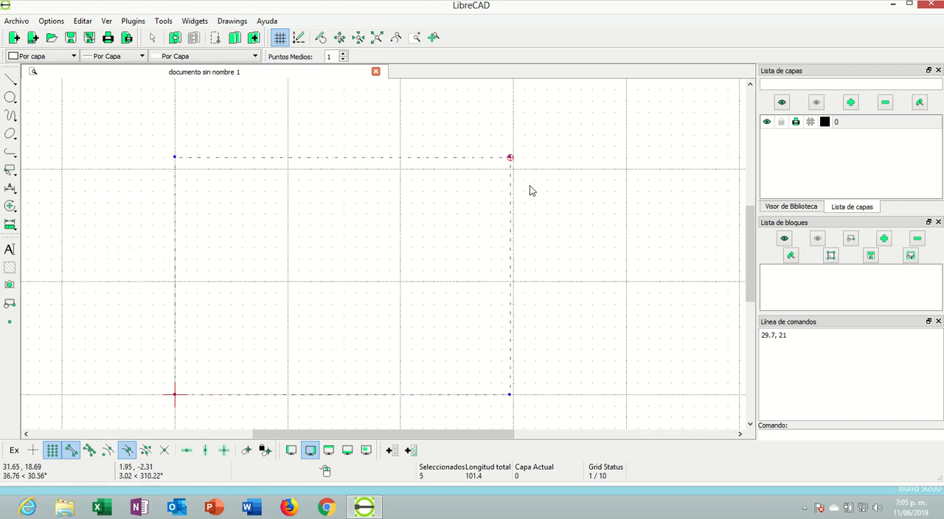
click(9, 305)
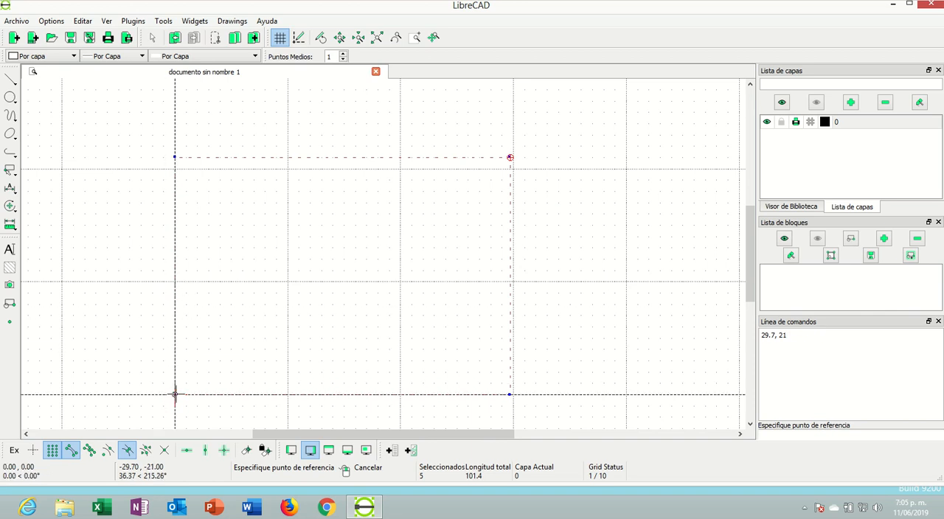
click(175, 394)
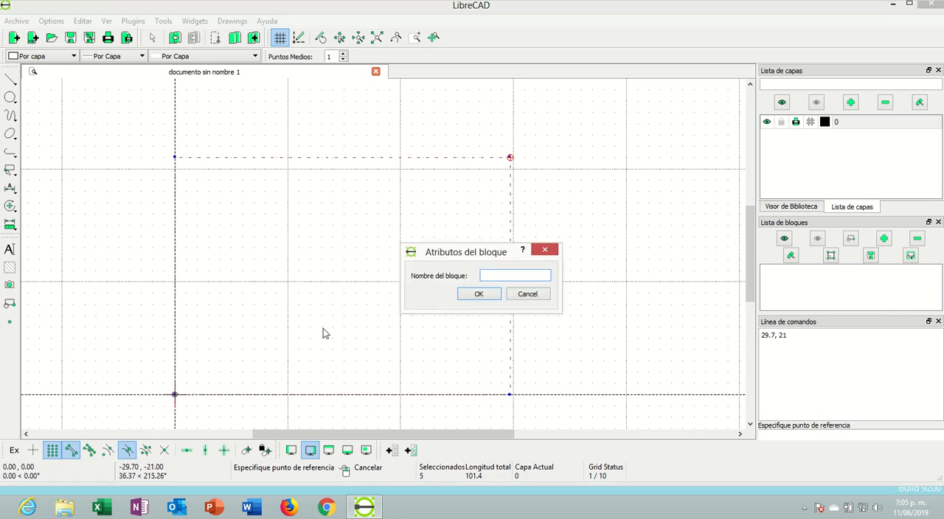
text(Rótulo_A4)
key(BackSpace)
key(Return)
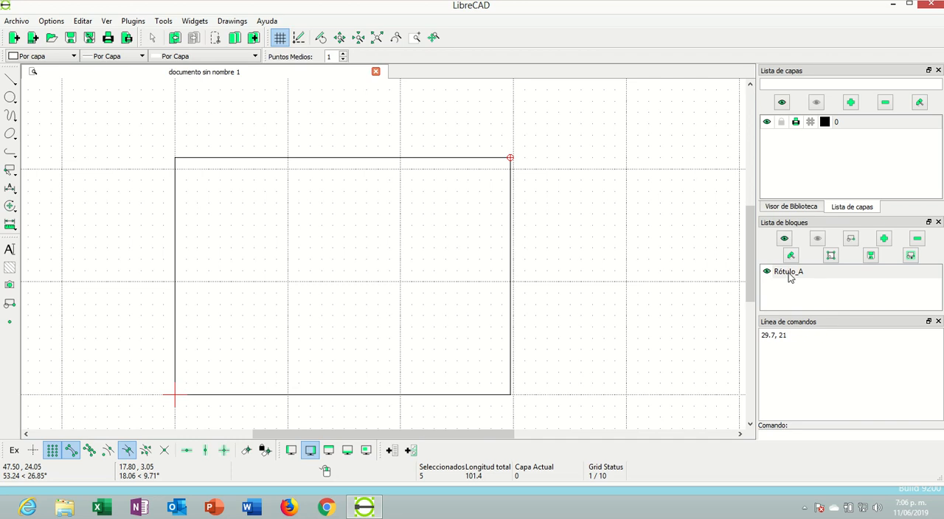
Open the Rótulo_A block for editing in a separate window
click(832, 256)
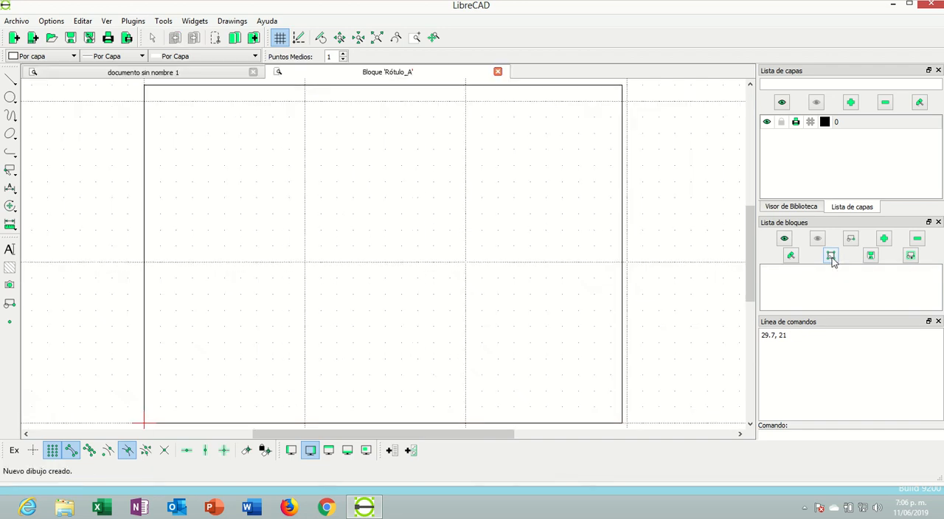
scroll(499, 193, up, 2)
scroll(479, 186, down, 3)
scroll(476, 188, up, 1)
scroll(483, 222, down, 1)
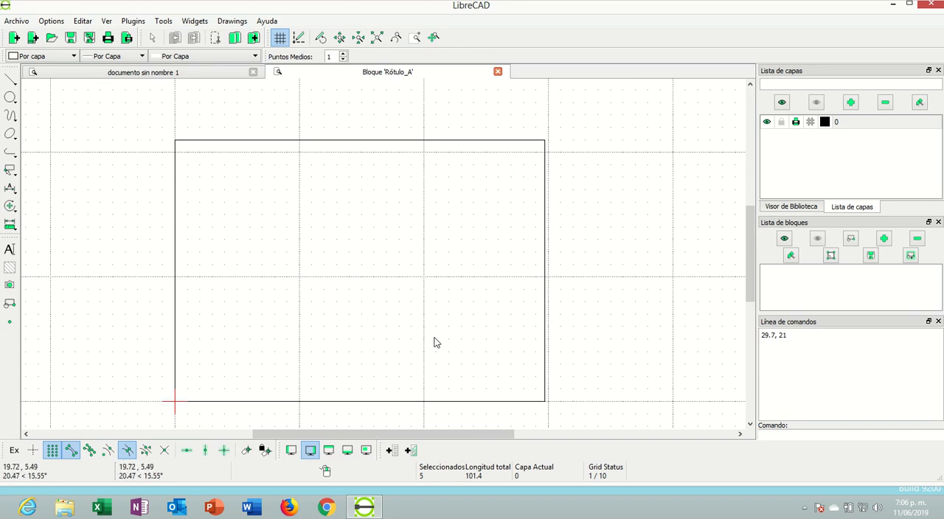
scroll(377, 384, up, 1)
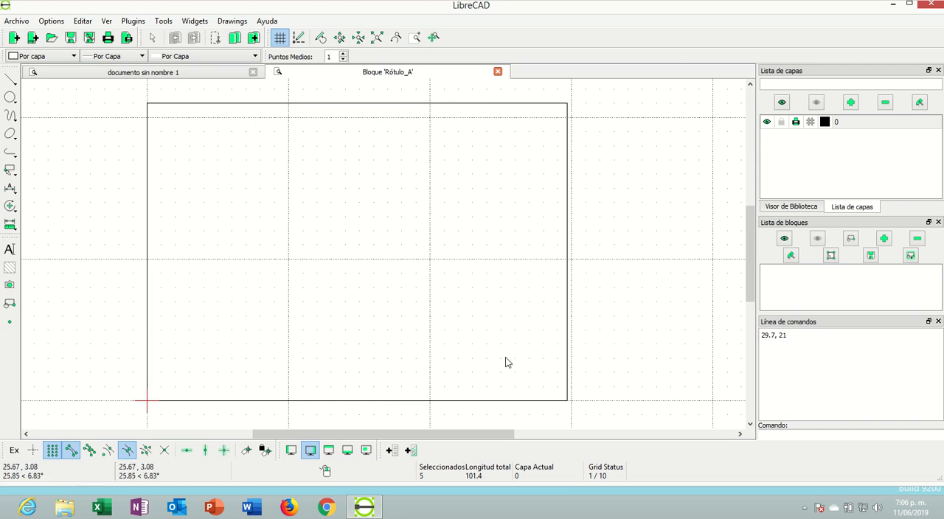
scroll(439, 390, up, 1)
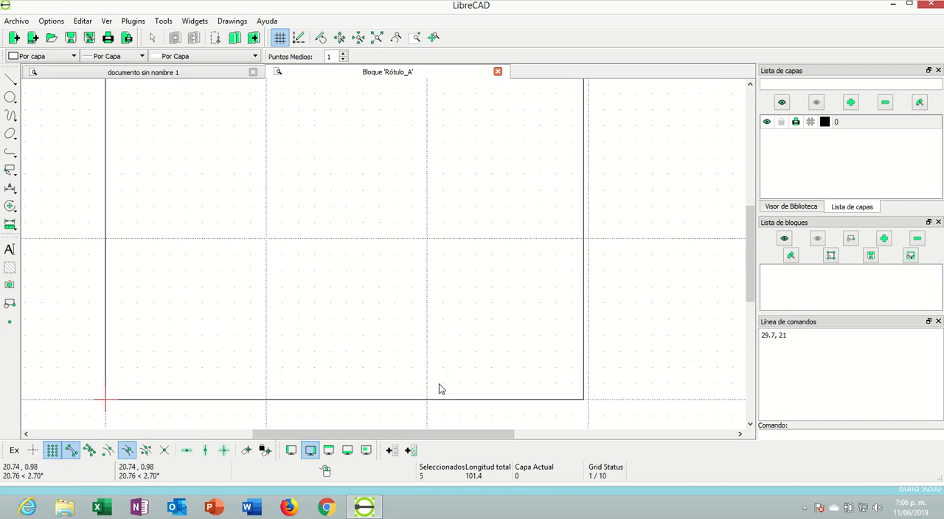
scroll(447, 393, up, 1)
scroll(447, 395, up, 1)
scroll(448, 392, up, 1)
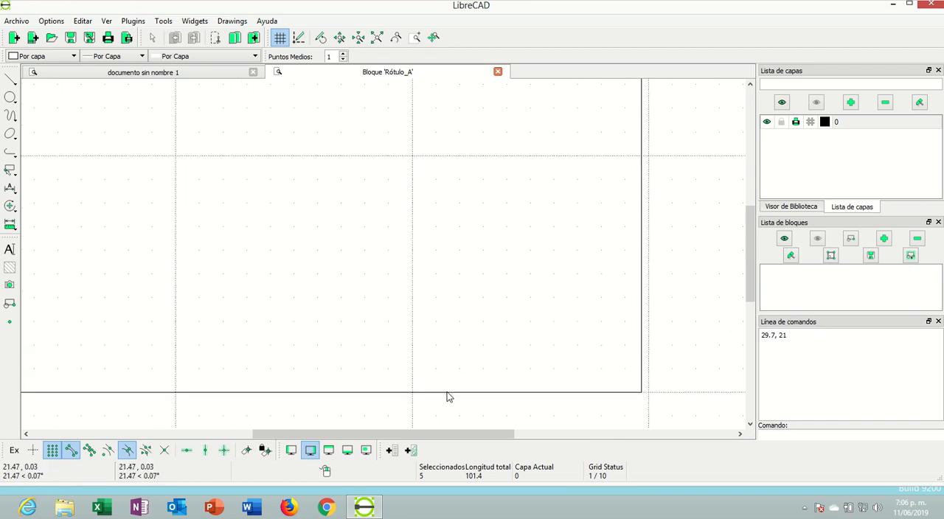
scroll(477, 363, up, 1)
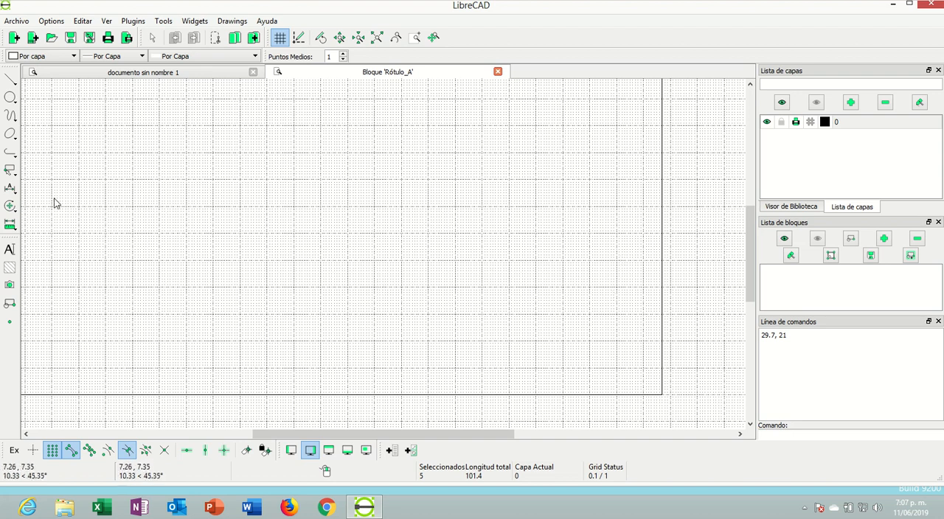
Draw a horizontal line of length 12 with the snap point set to Final, ending on the frame's right edge at 29.7, 4
click(14, 82)
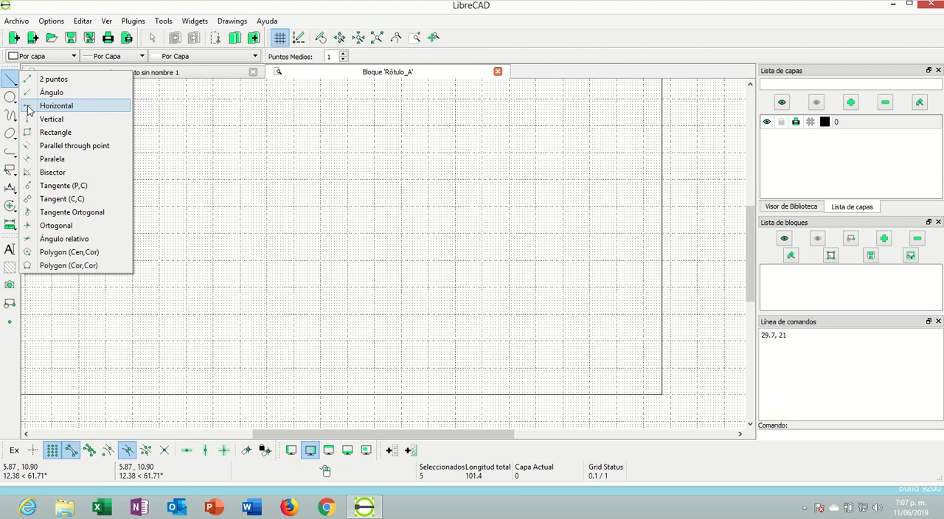
click(28, 107)
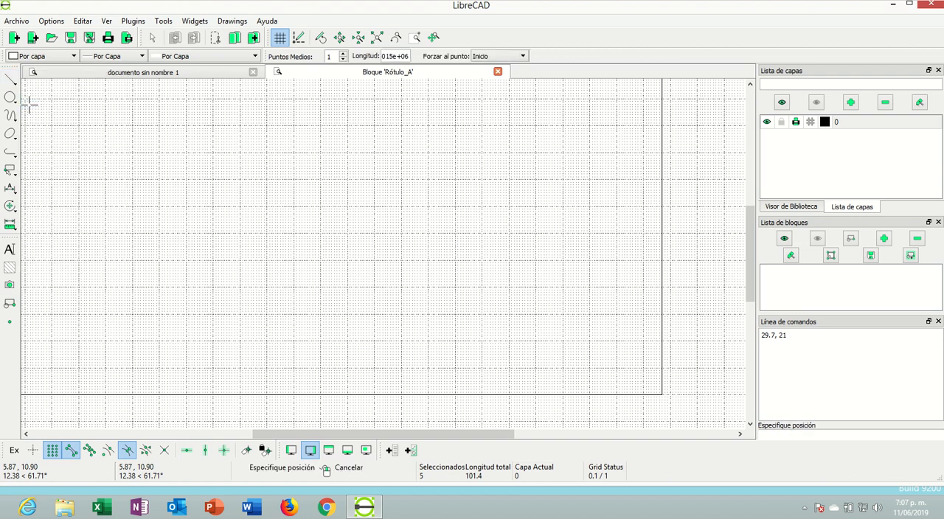
double_click(402, 56)
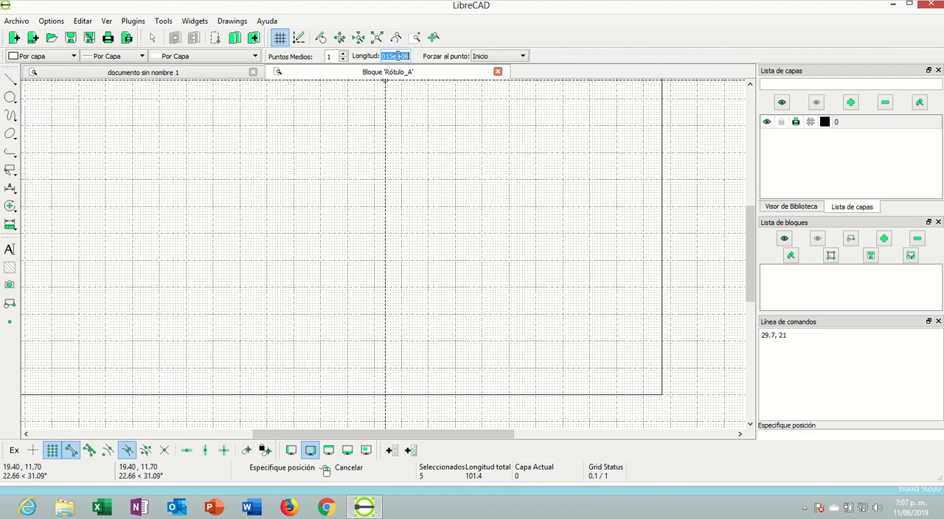
text(1)
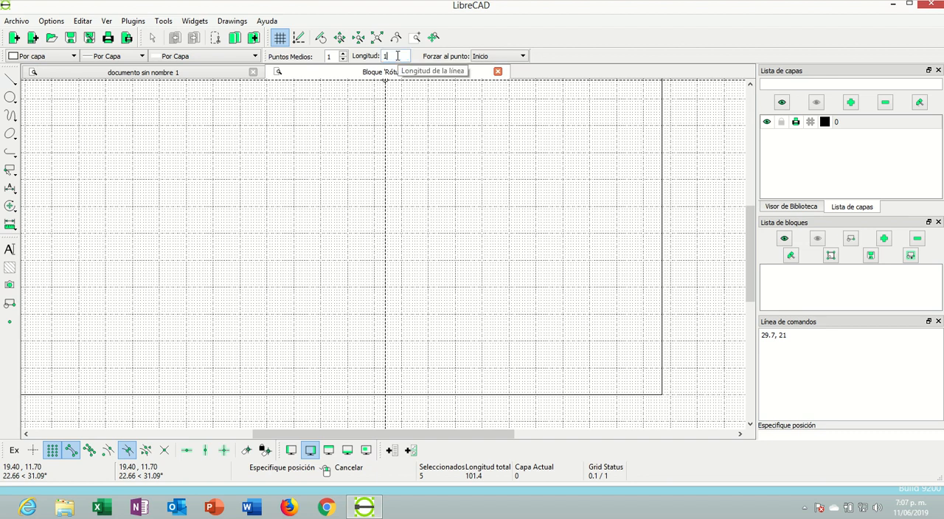
text(6)
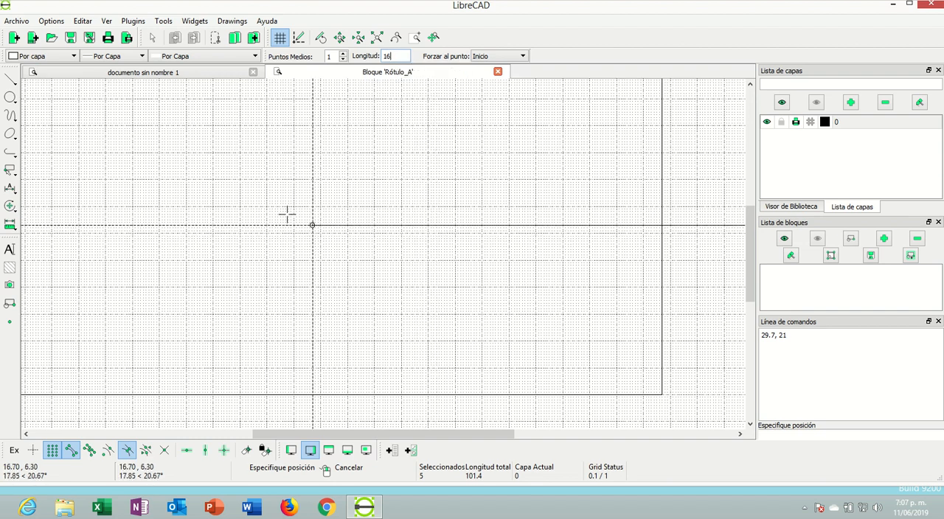
click(486, 58)
click(487, 81)
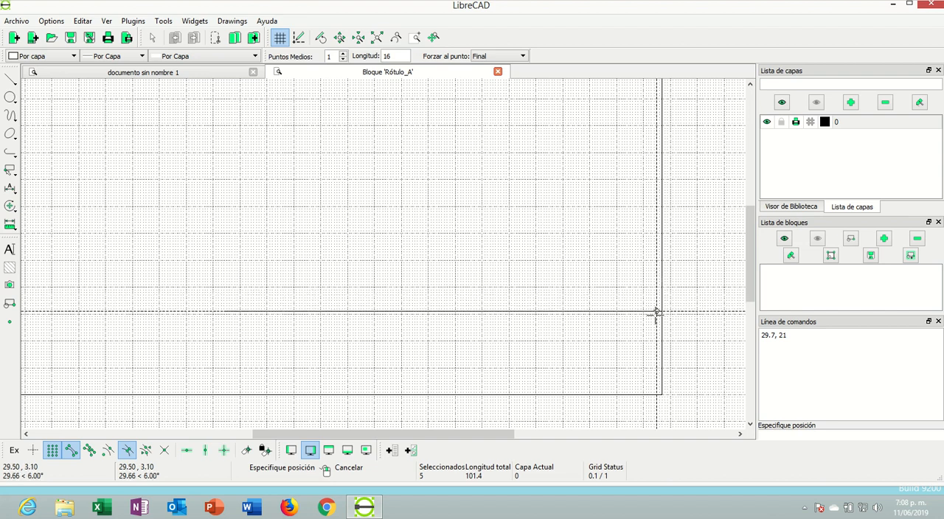
scroll(660, 309, up, 1)
scroll(642, 306, up, 1)
scroll(622, 263, down, 1)
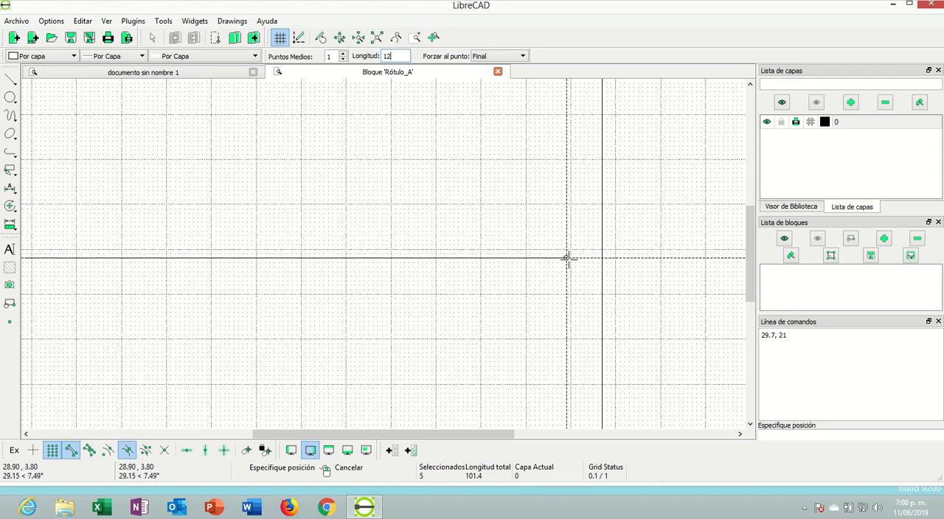
scroll(568, 258, down, 3)
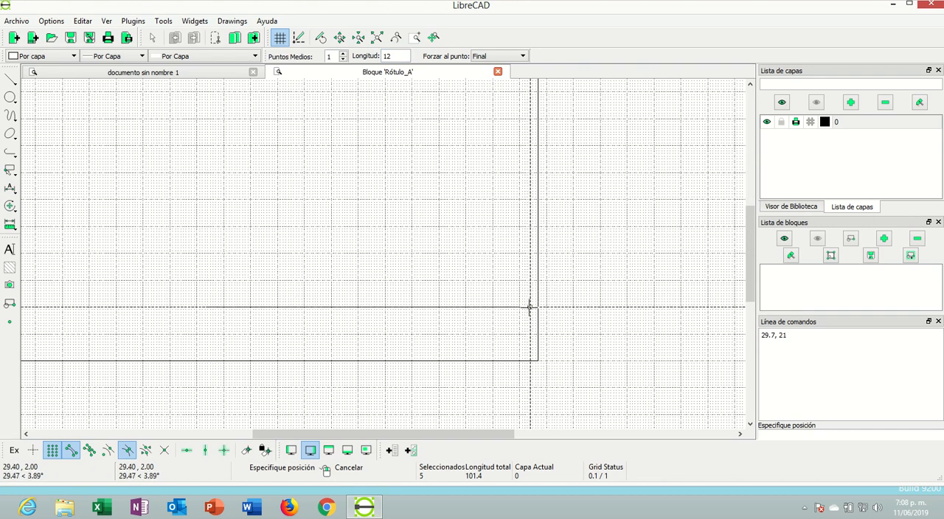
click(538, 253)
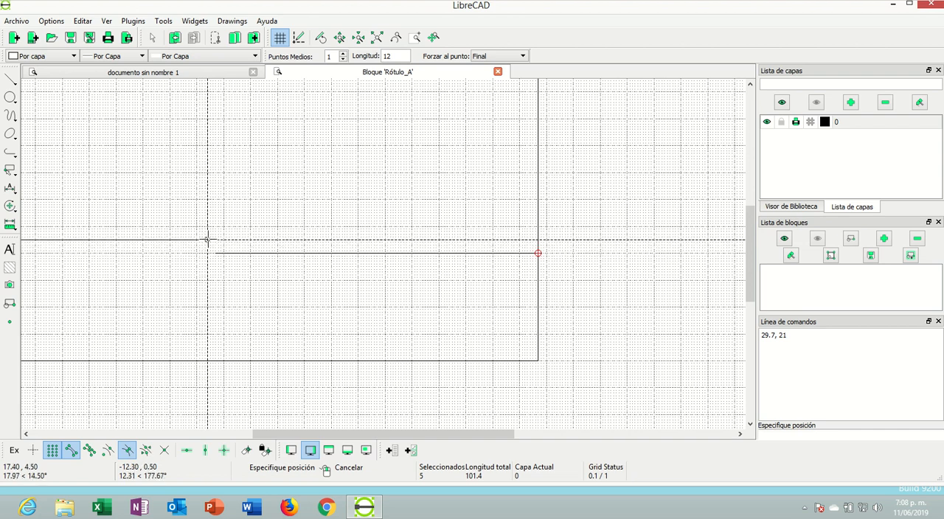
Draw a vertical line of length 4, with its Final point at the horizontal line's left end, down to the frame's lower edge
click(14, 81)
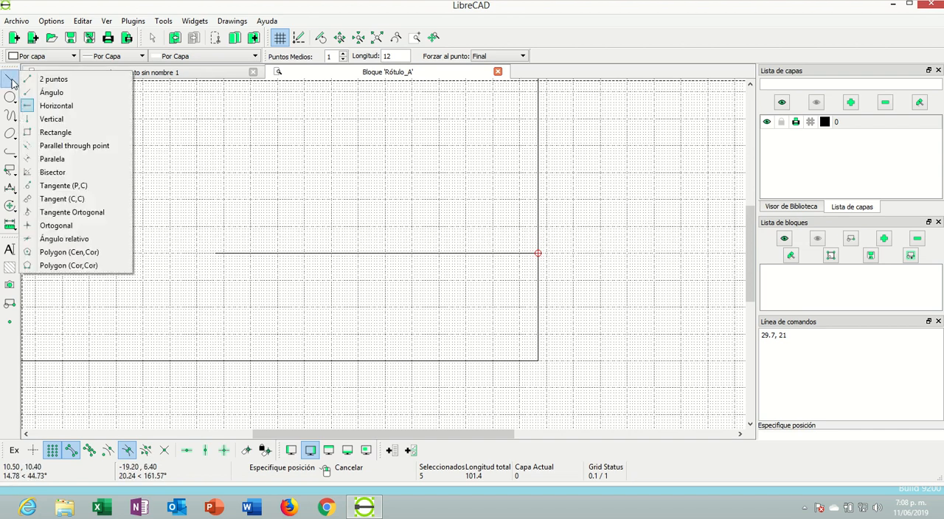
click(33, 119)
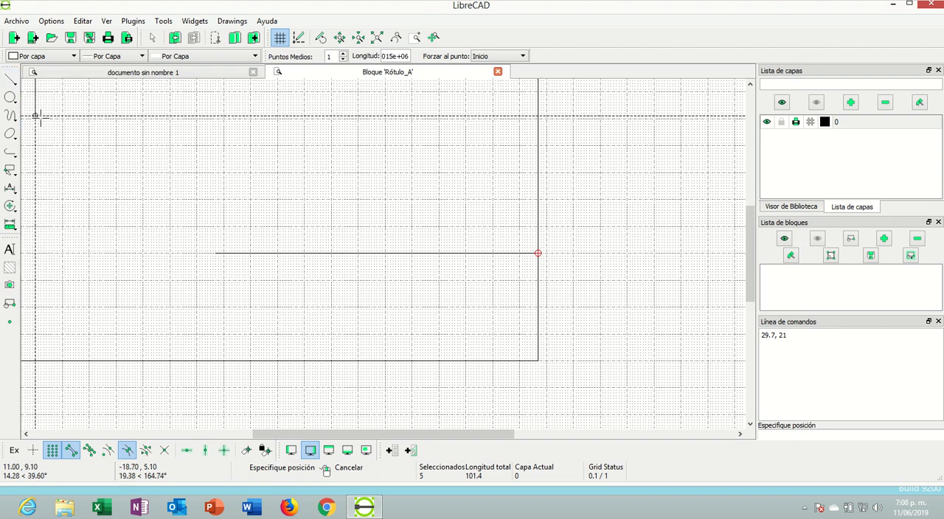
double_click(400, 55)
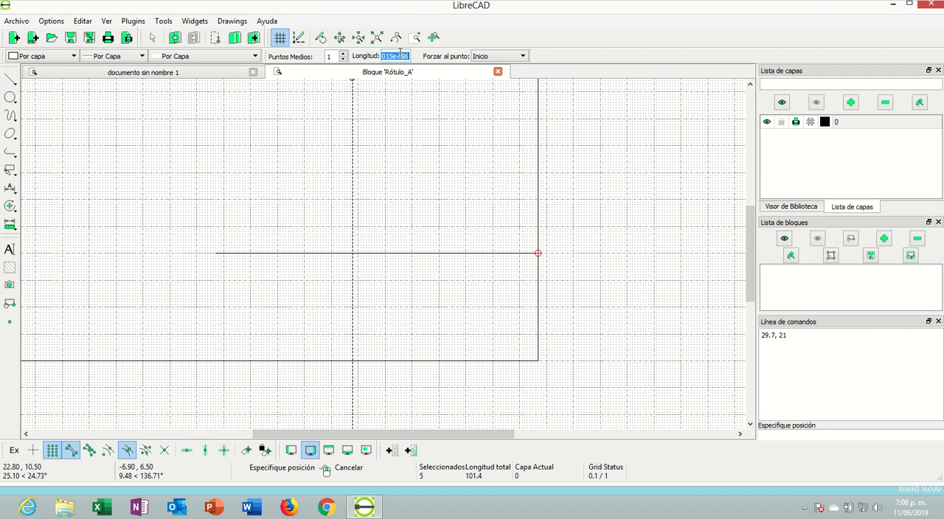
text(4)
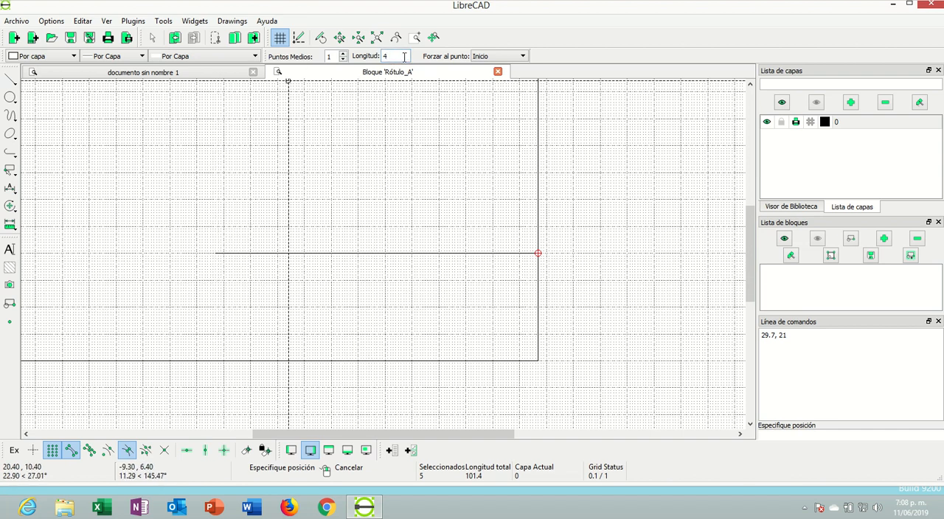
click(487, 58)
click(481, 81)
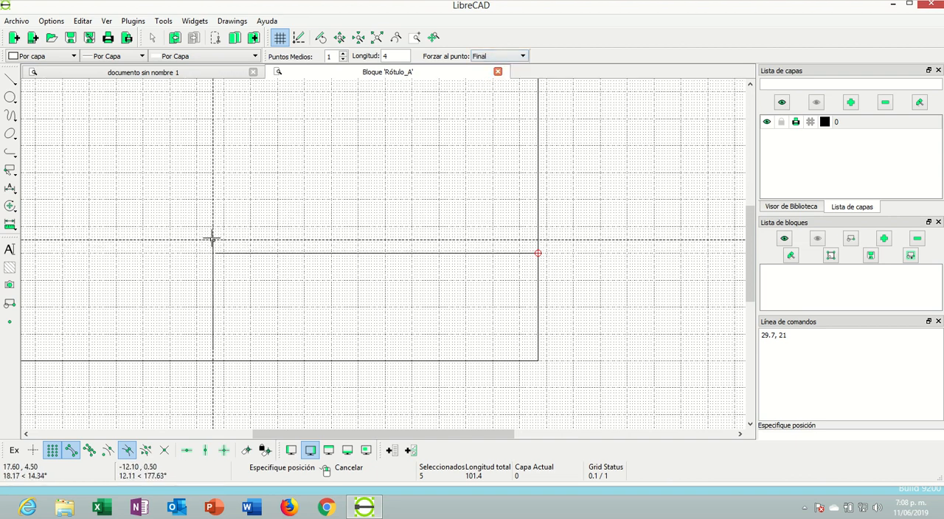
scroll(211, 240, up, 3)
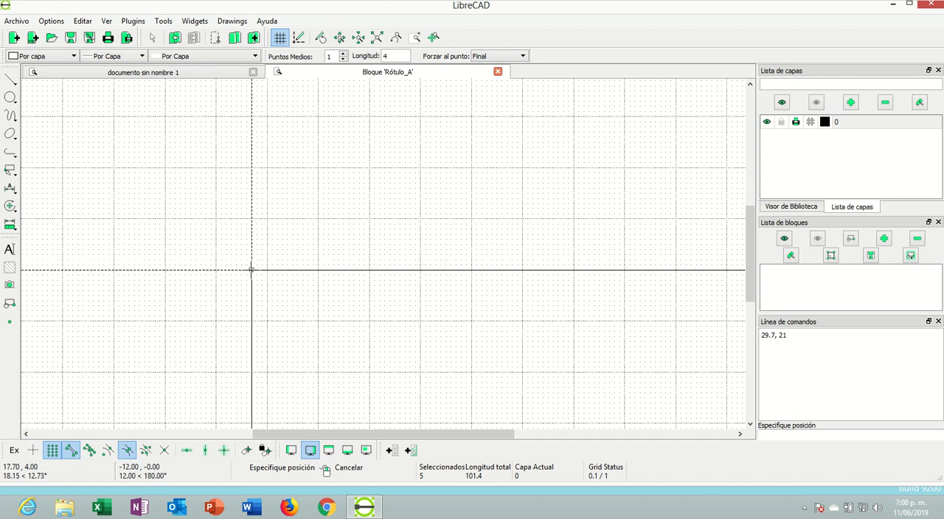
scroll(210, 231, down, 4)
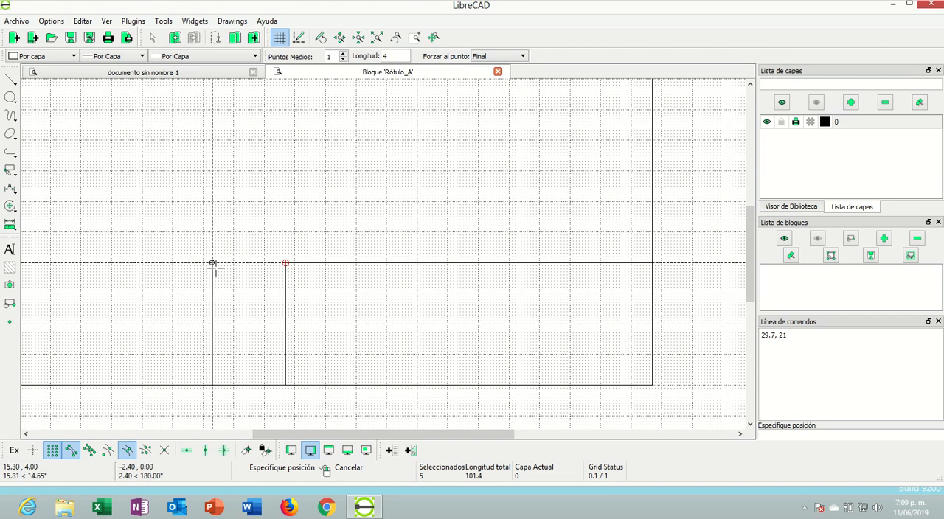
scroll(422, 330, up, 2)
scroll(408, 309, down, 2)
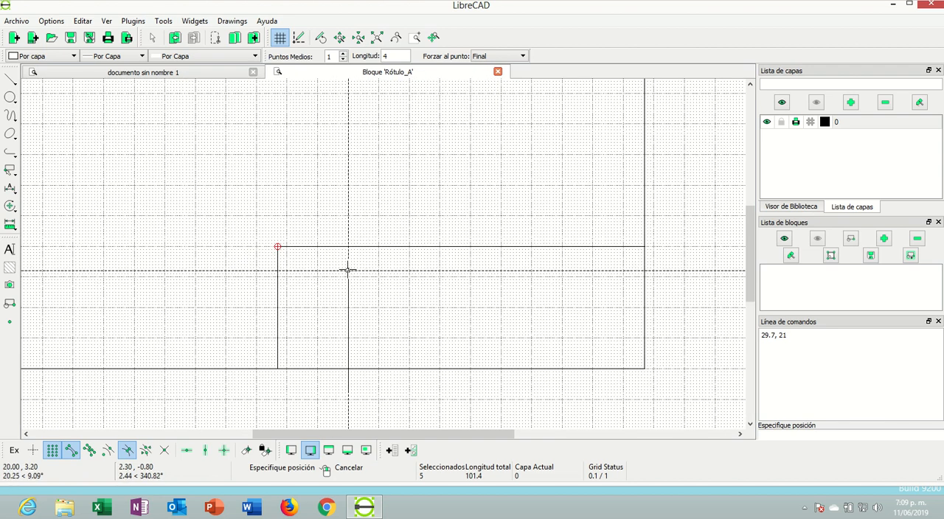
scroll(346, 278, up, 2)
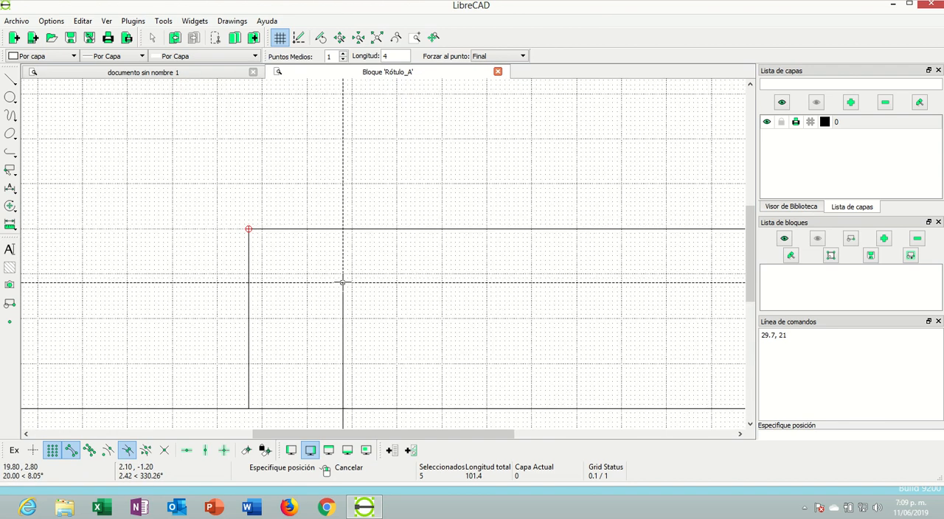
scroll(343, 280, down, 2)
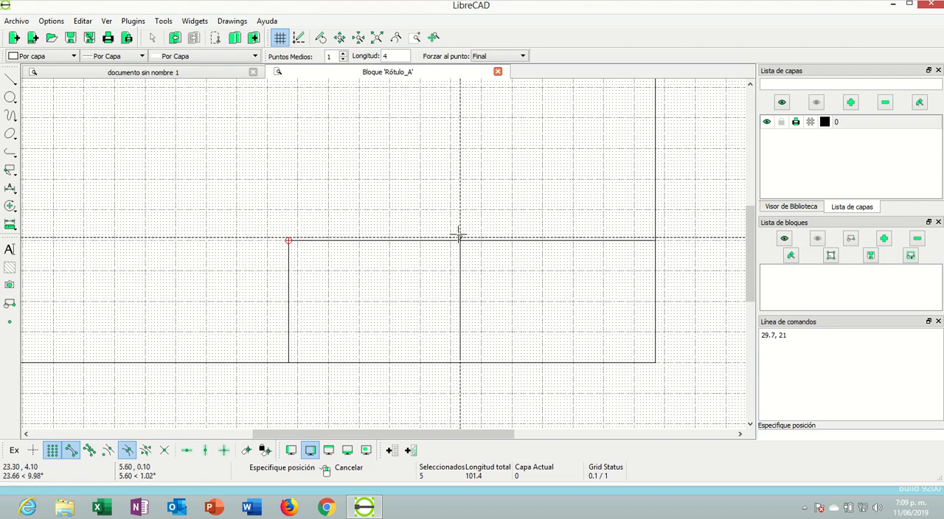
right_click(465, 293)
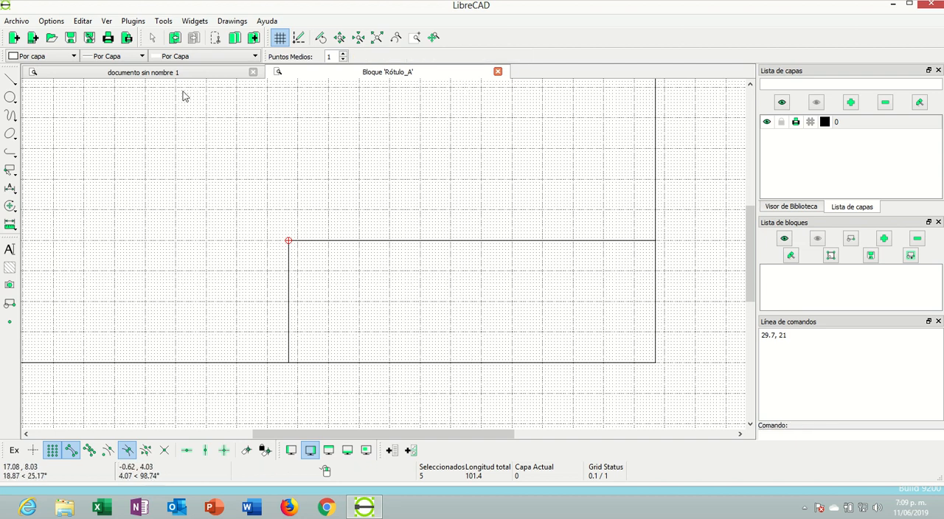
Create 3 parallel lines at distance 1 below the title block's upper horizontal line
click(10, 80)
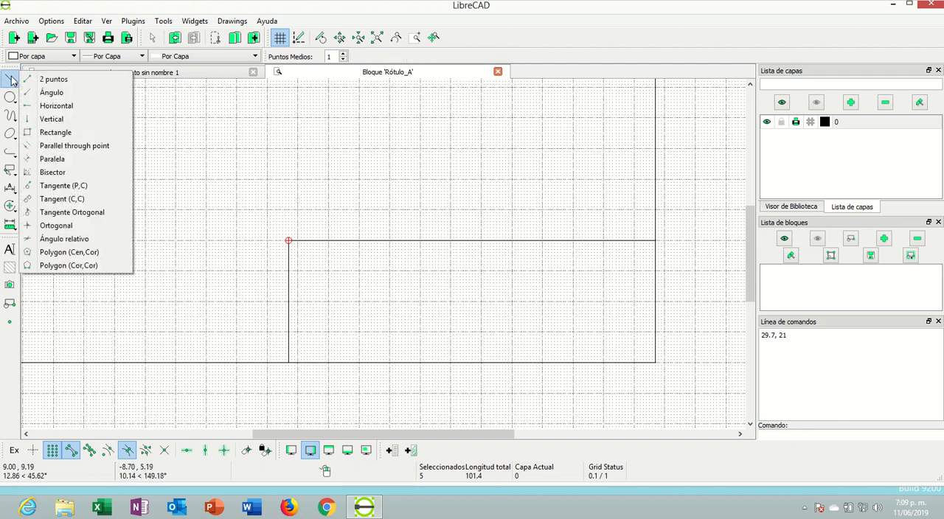
click(52, 158)
drag(406, 56, 386, 56)
text(1)
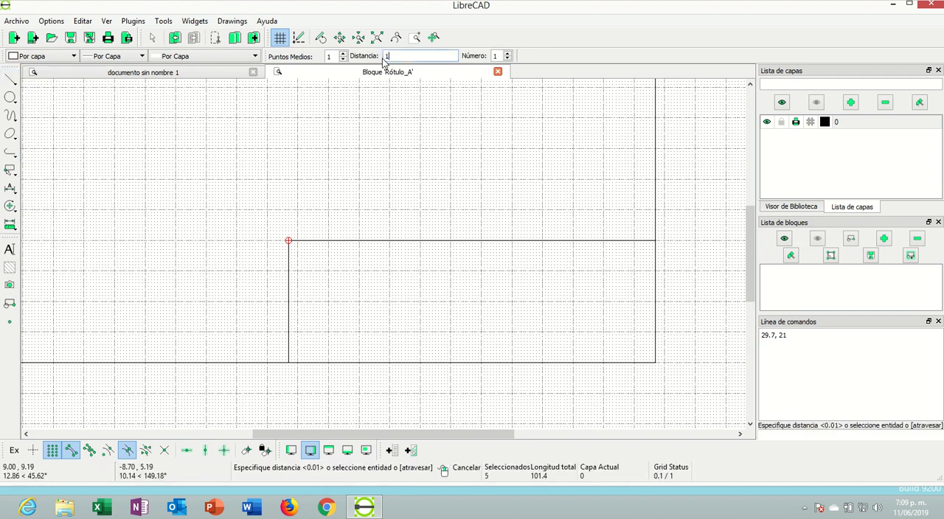
key(Return)
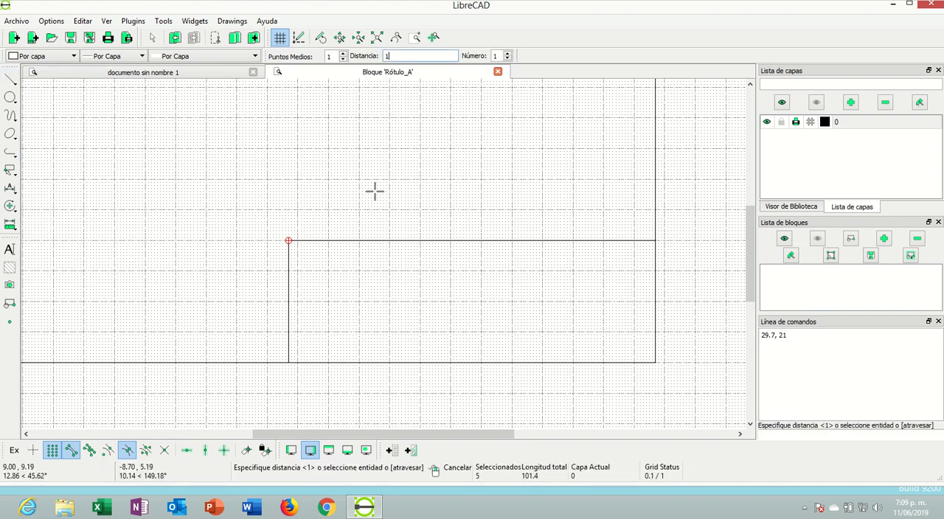
click(353, 242)
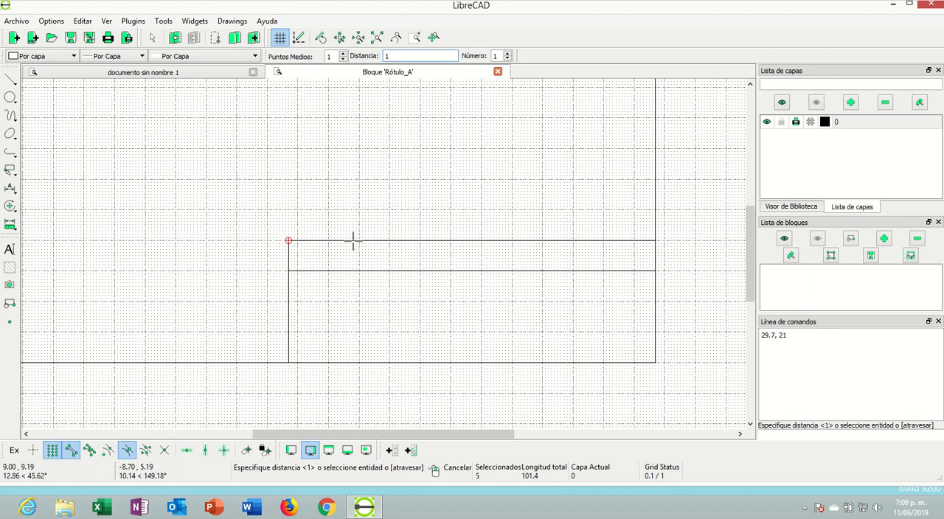
click(508, 54)
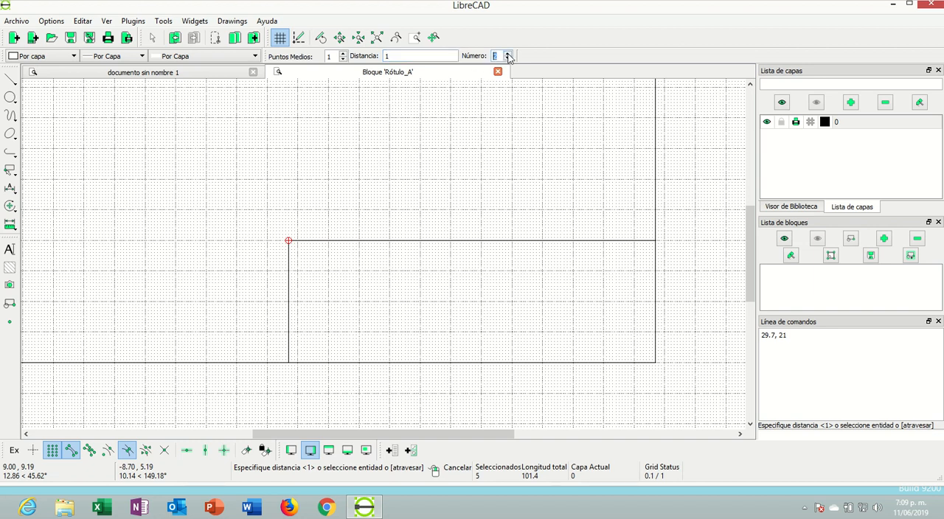
click(342, 242)
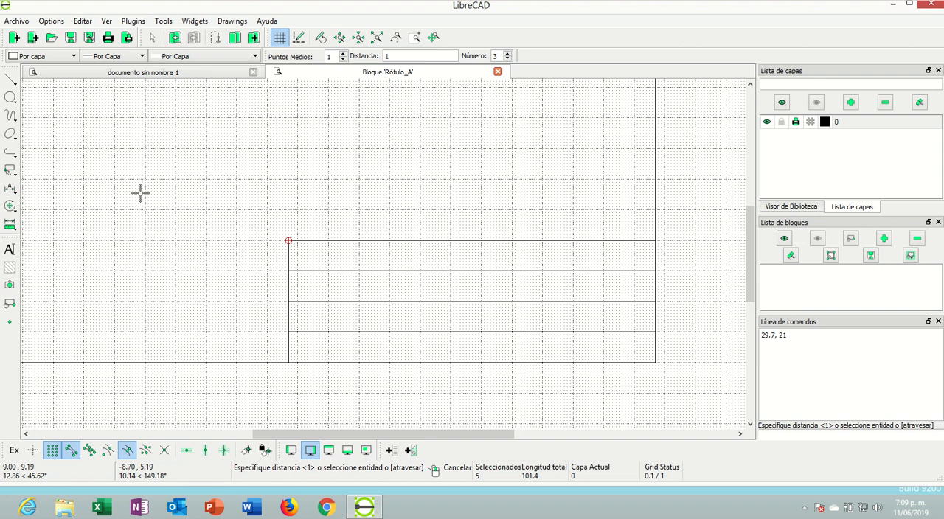
Turn off grid and endpoint snapping, leaving only midpoint snapping active
click(73, 453)
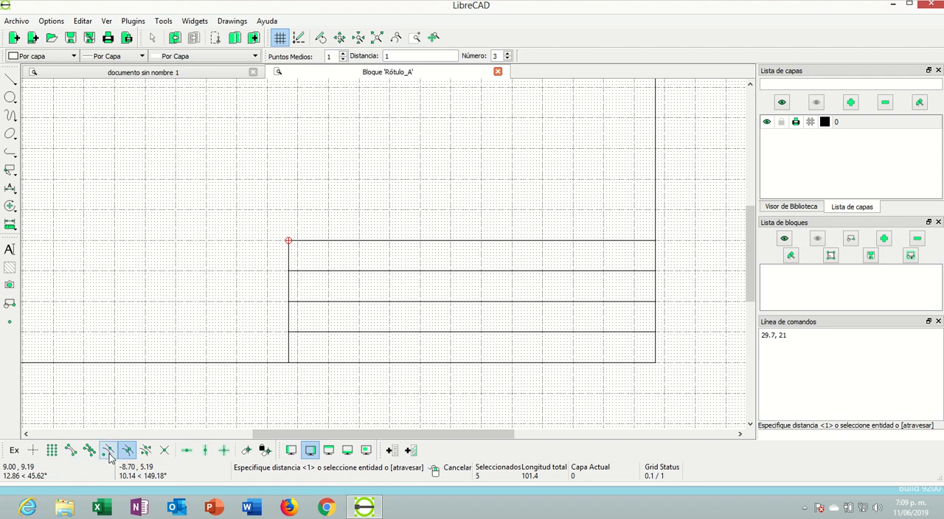
click(109, 456)
click(105, 454)
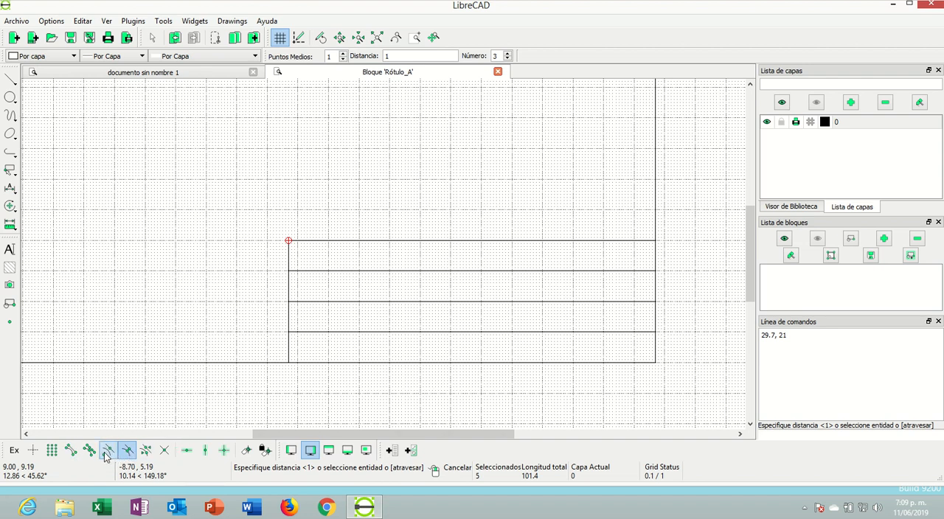
click(9, 86)
click(53, 82)
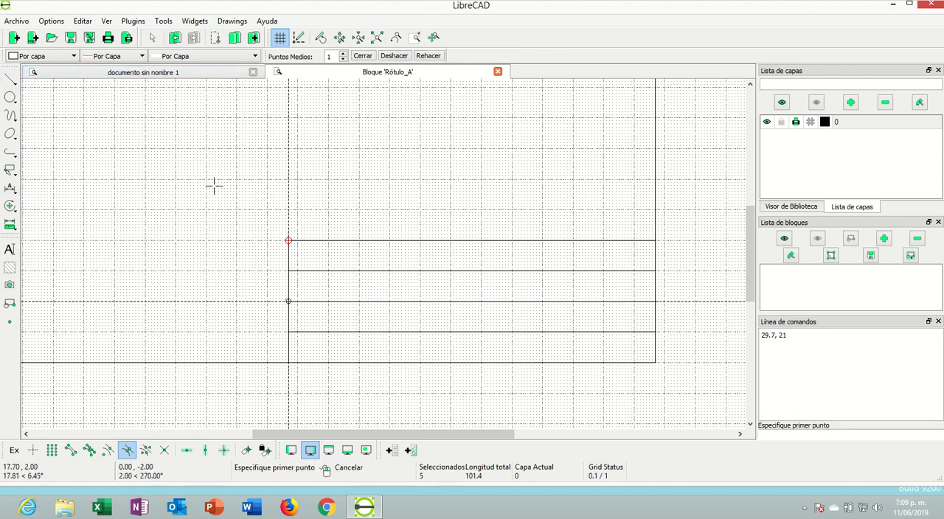
click(472, 240)
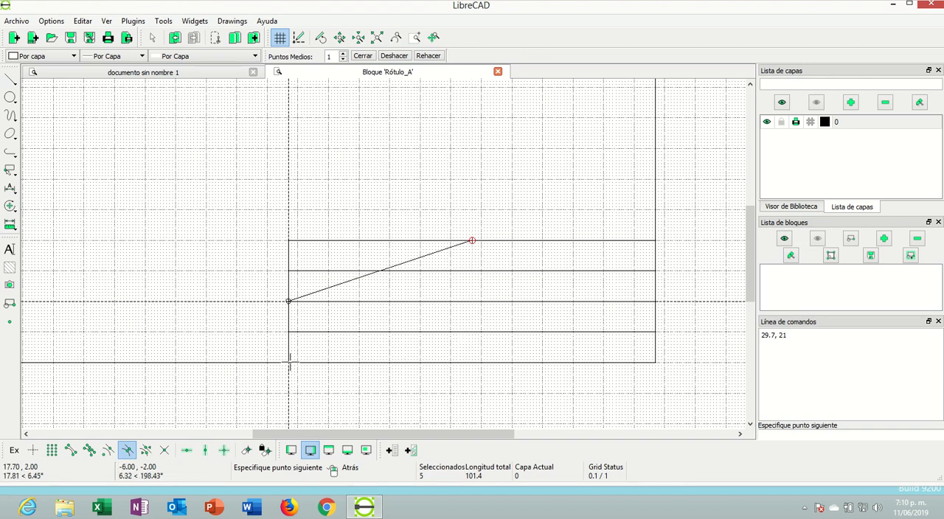
right_click(318, 377)
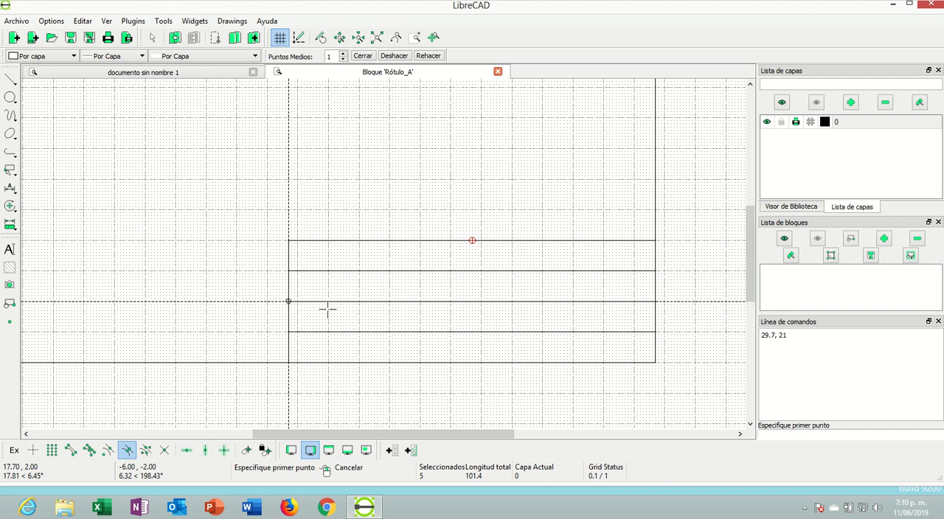
right_click(327, 190)
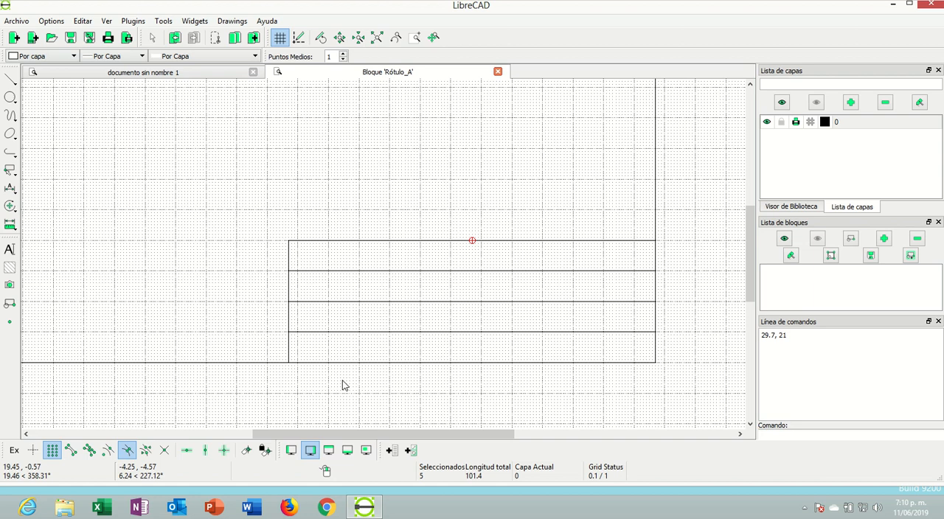
Draw a two-point vertical line from the title block's upper-edge midpoint to 23.7, 0 on the frame's lower edge, and end the command
click(16, 83)
click(44, 78)
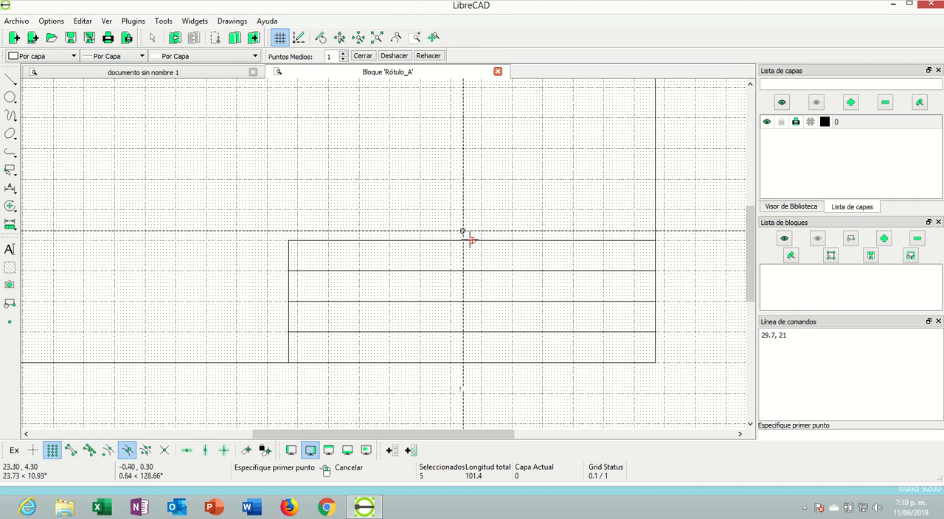
click(472, 240)
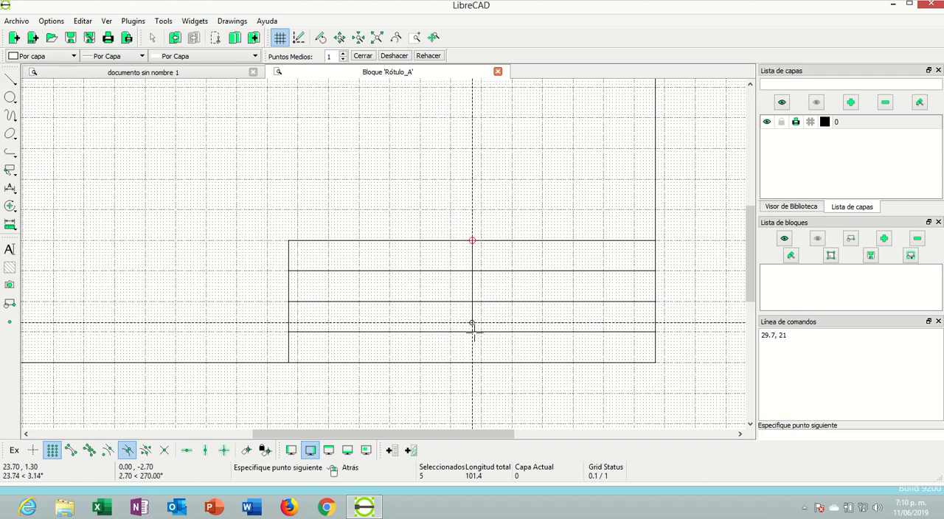
click(472, 362)
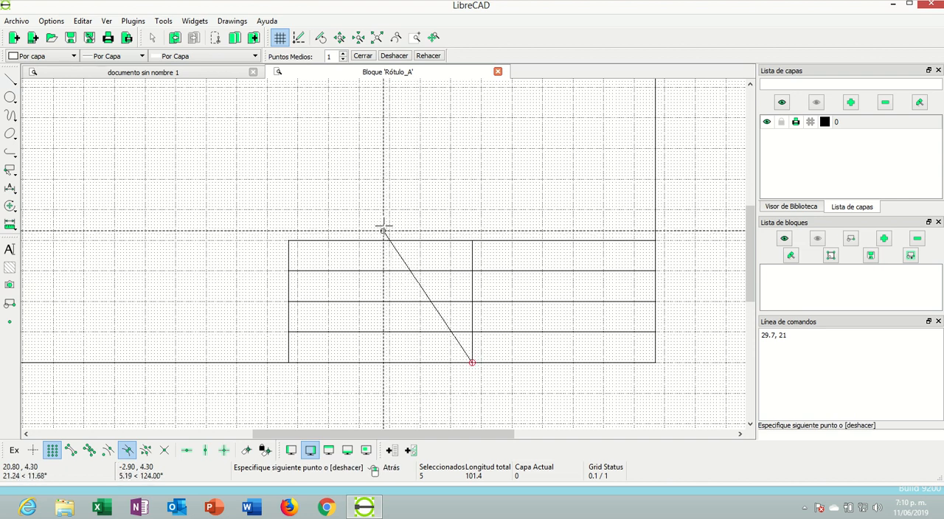
right_click(364, 213)
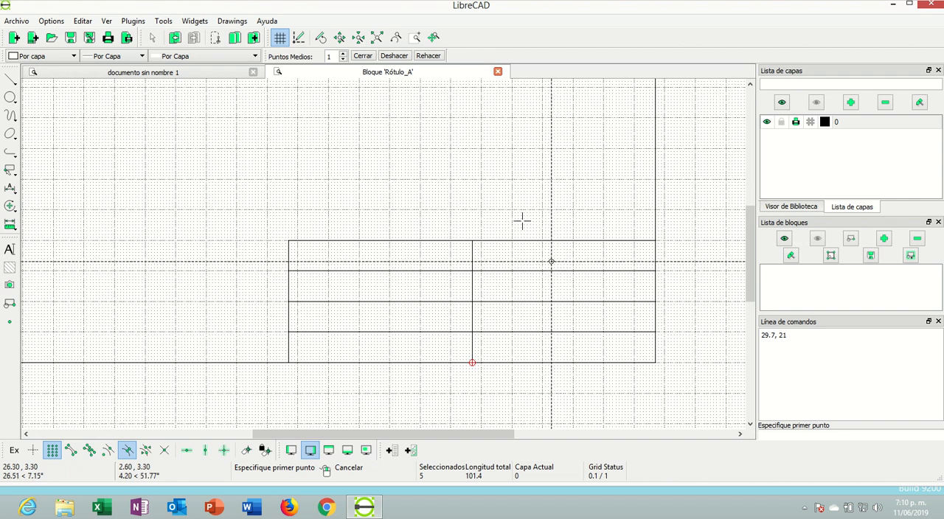
right_click(318, 176)
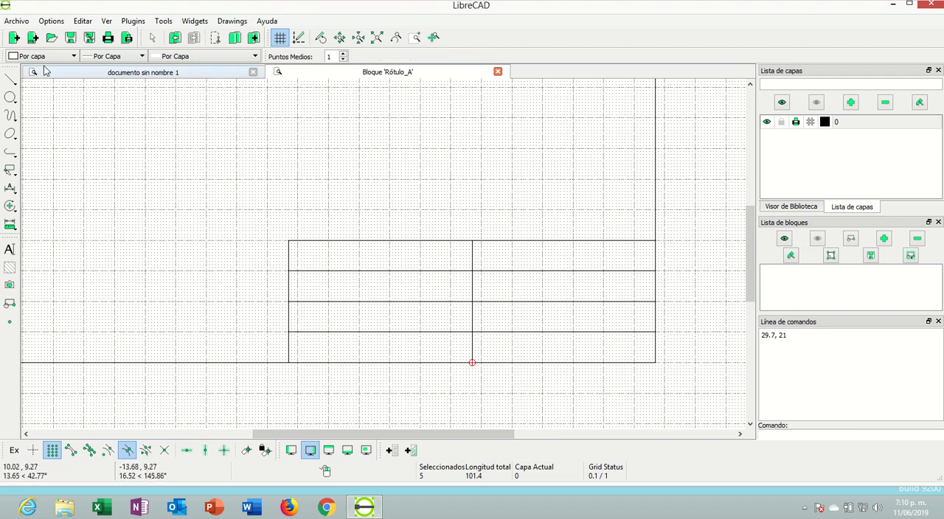
Divide the title block's upper inner horizontal line at the central vertical line and select its right-hand half for deletion
click(11, 208)
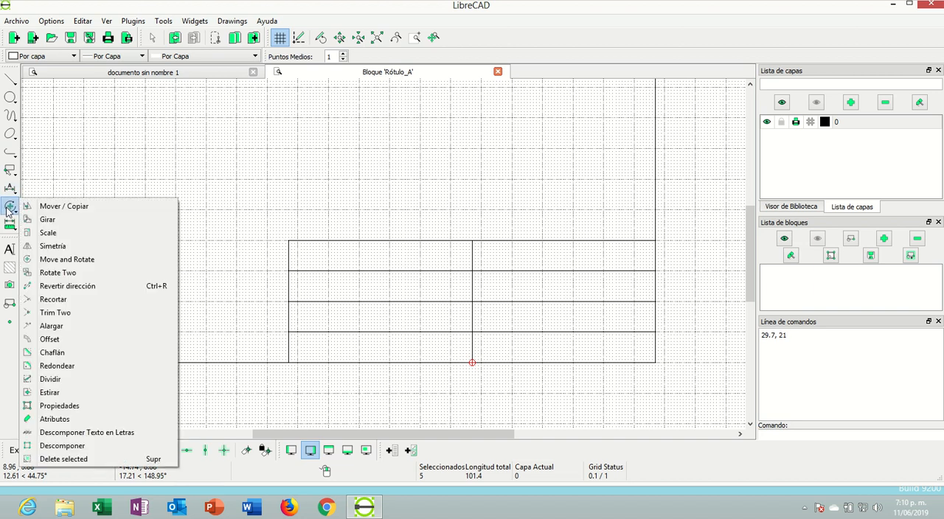
click(59, 379)
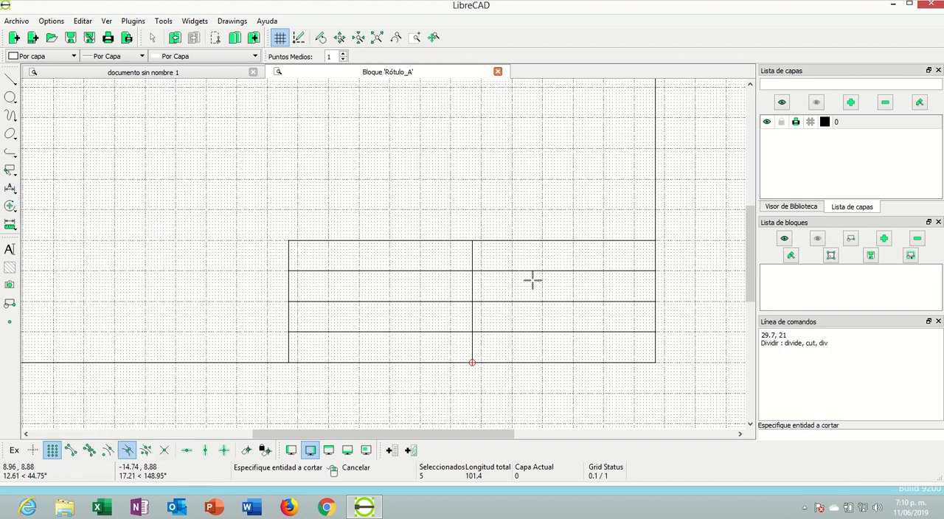
scroll(537, 277, up, 2)
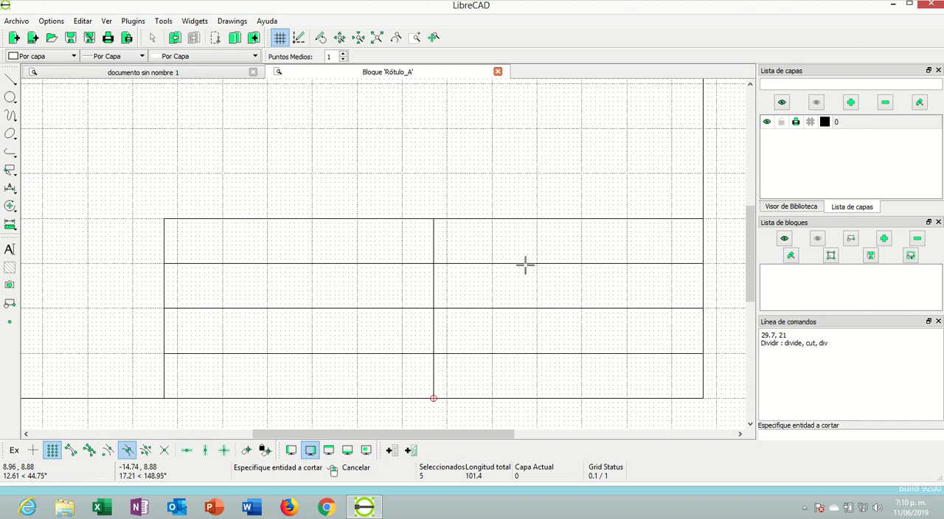
click(526, 263)
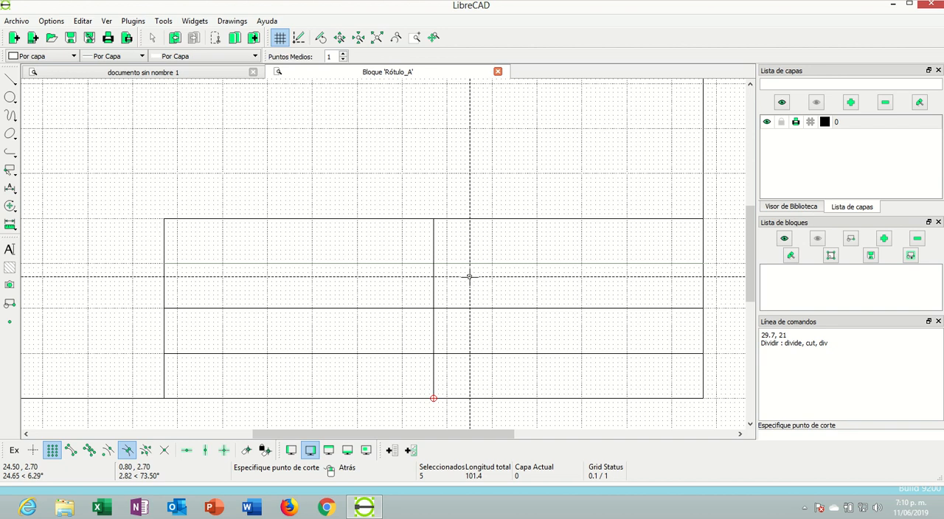
click(433, 263)
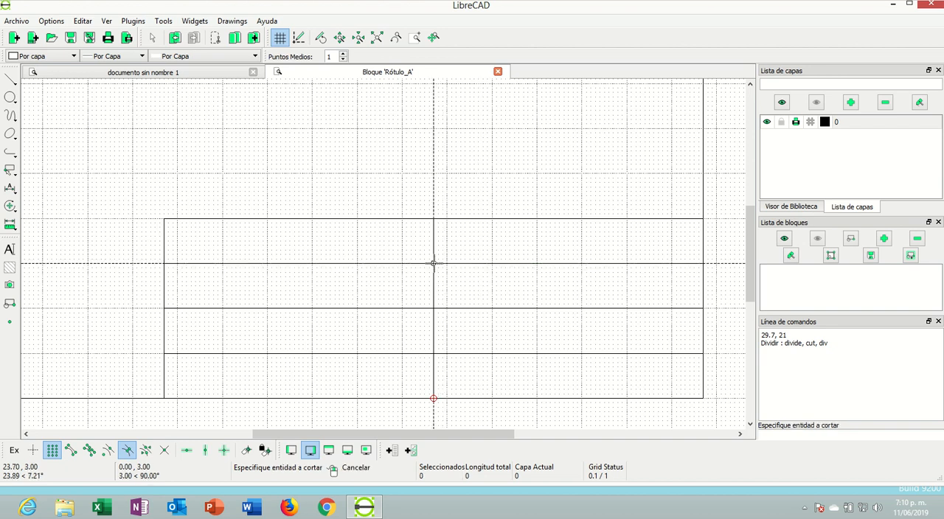
click(484, 263)
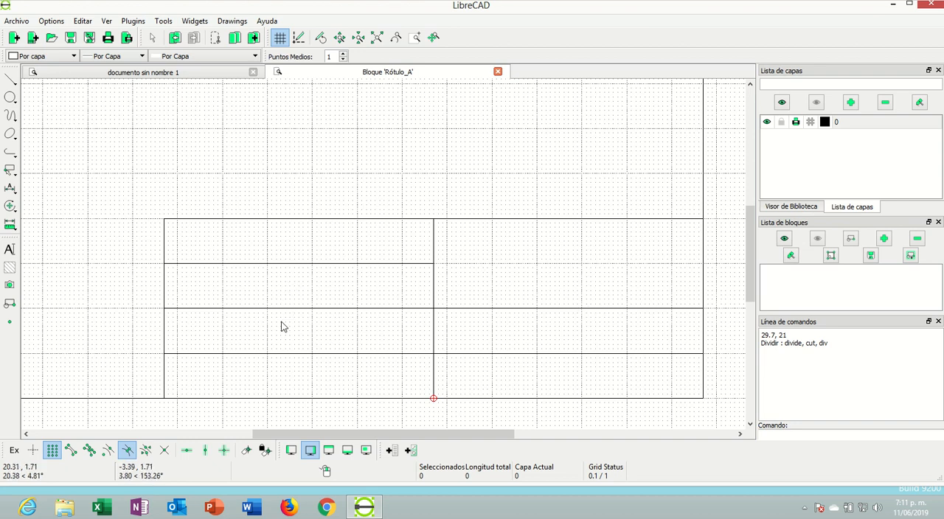
Draw two 5.8 by 0.8 rectangles, inset 0.1 inside the upper two cells of the title block's left half
scroll(277, 258, up, 1)
scroll(275, 265, down, 1)
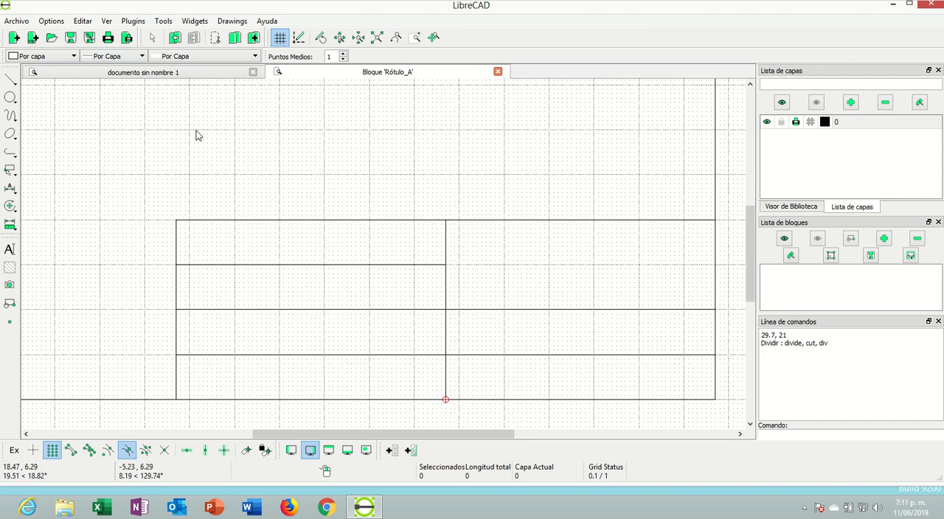
click(10, 81)
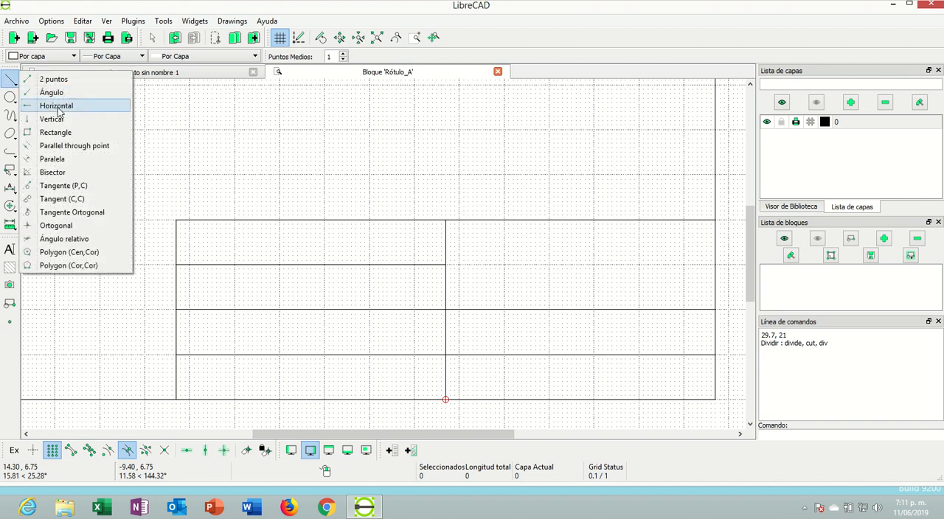
click(56, 137)
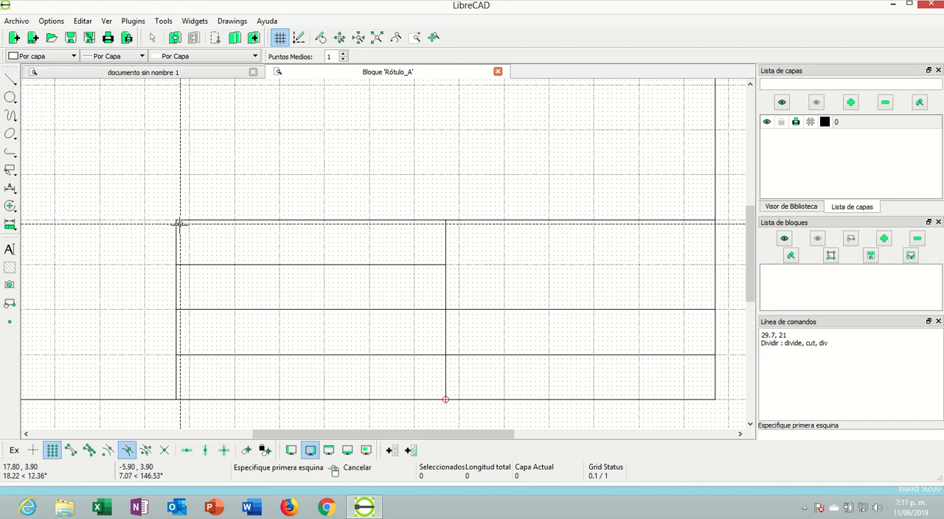
click(180, 223)
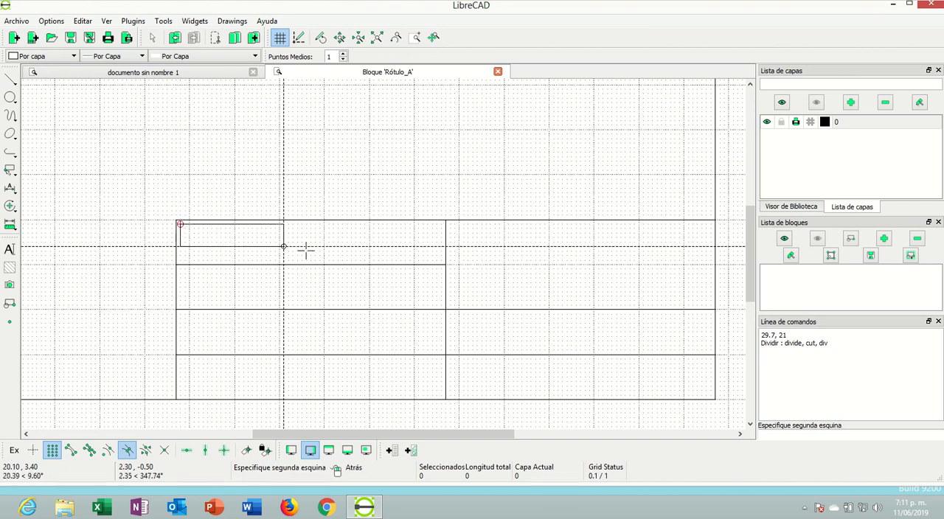
click(441, 260)
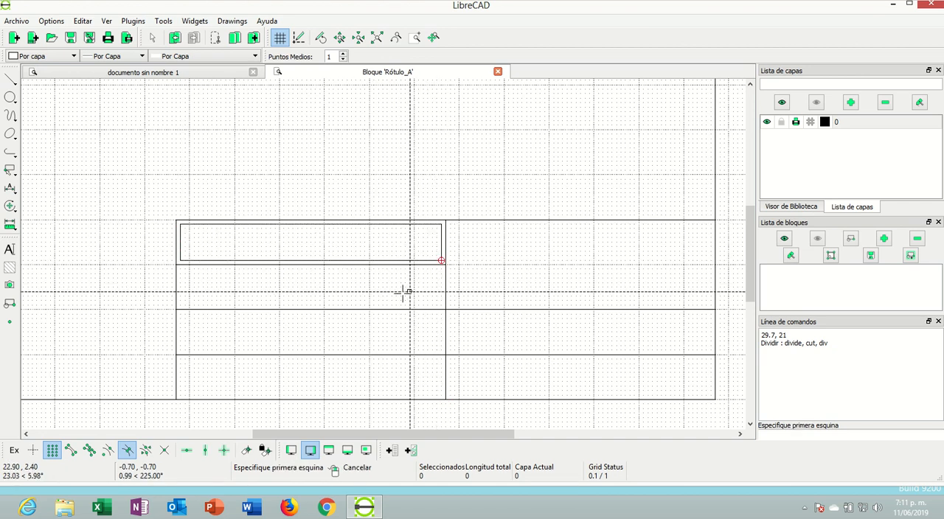
click(180, 268)
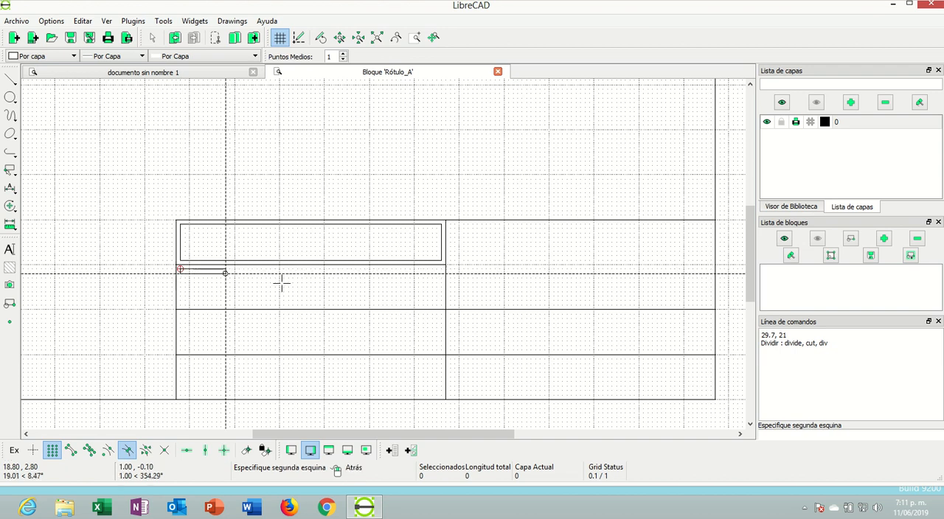
click(441, 304)
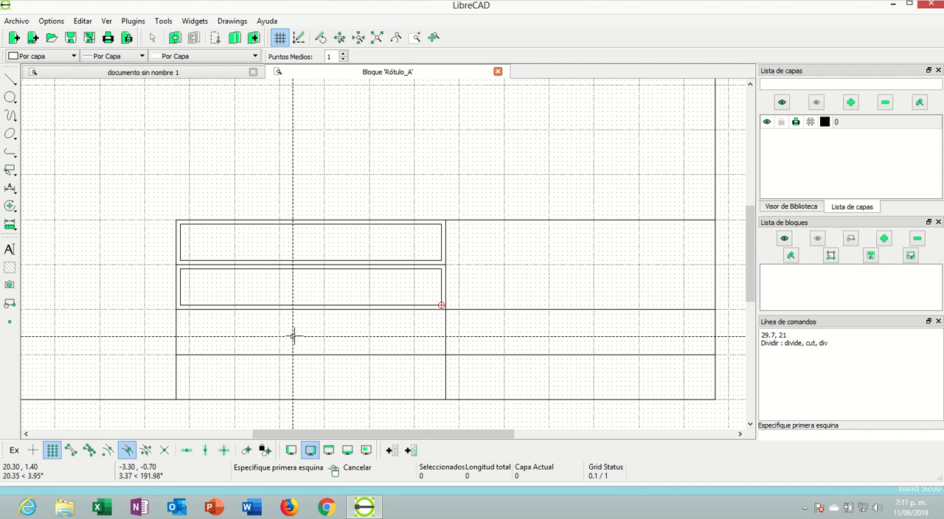
right_click(293, 337)
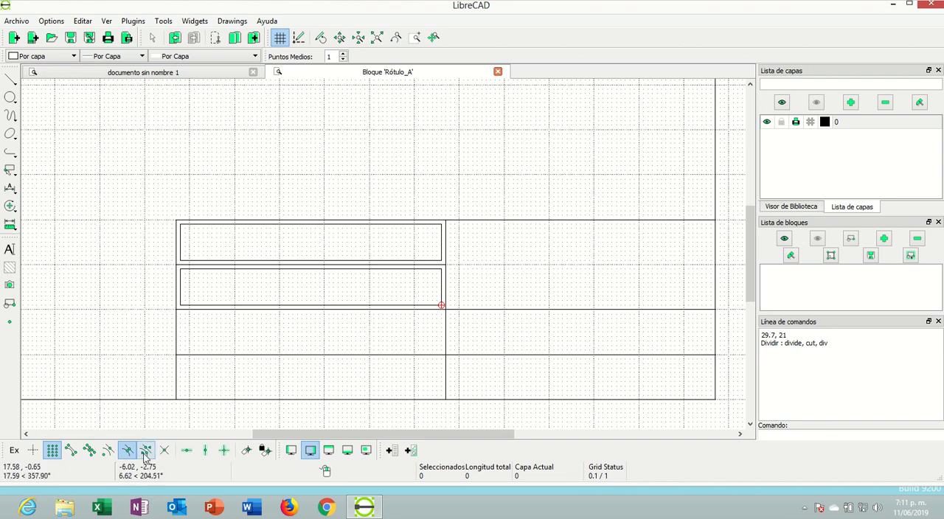
click(55, 451)
click(10, 79)
click(44, 79)
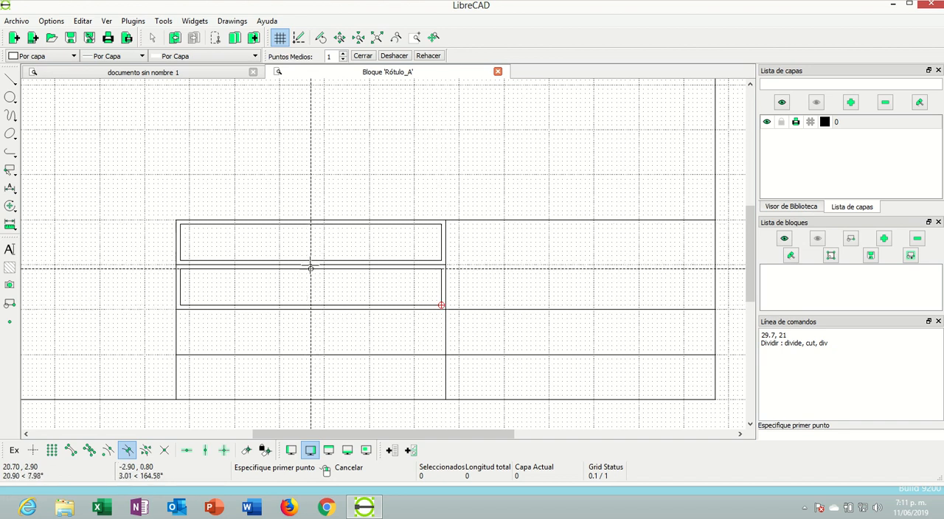
click(309, 396)
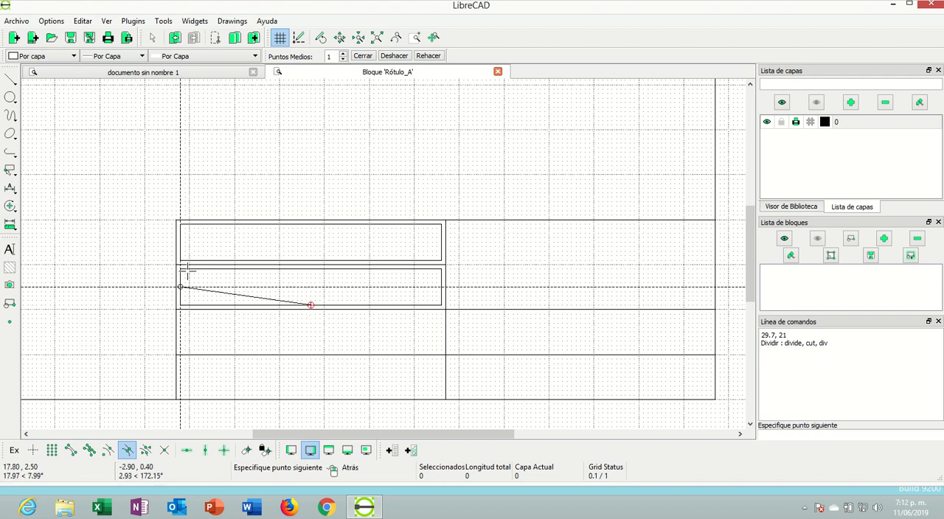
right_click(199, 244)
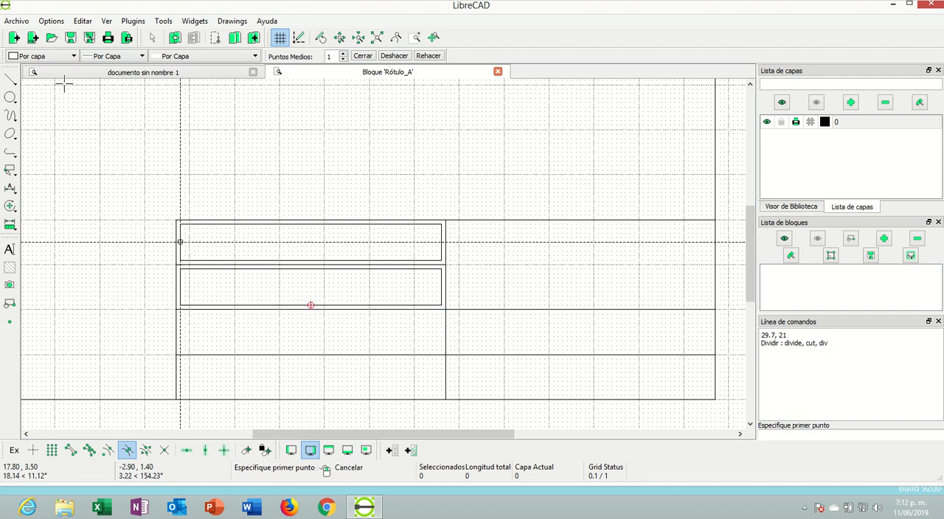
click(15, 86)
click(51, 450)
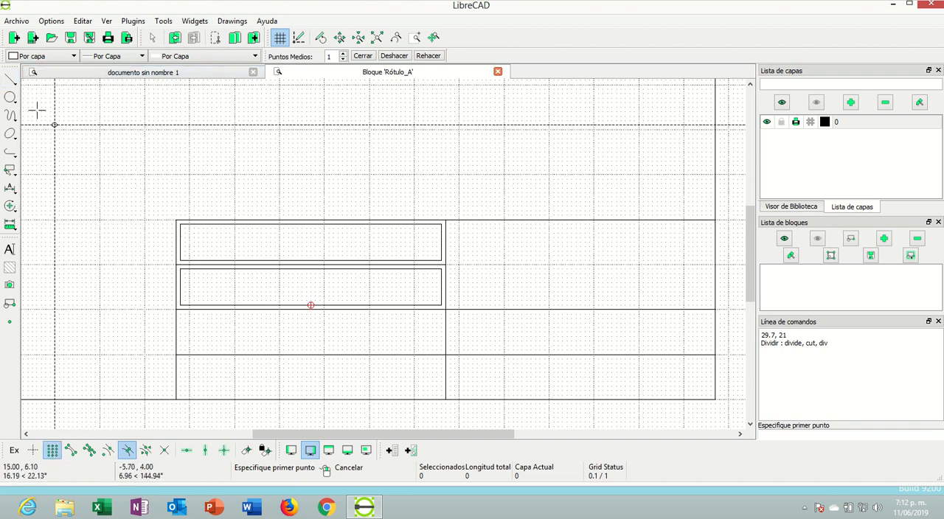
Draw a two-point vertical line from 20.7, 2 to 20.7, 0, splitting the lower two left-half rows in the middle
click(10, 81)
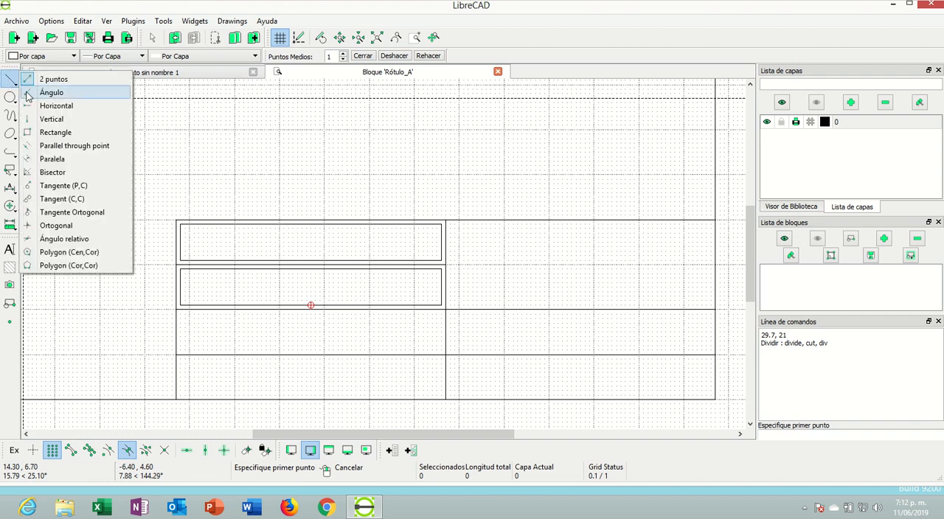
click(31, 79)
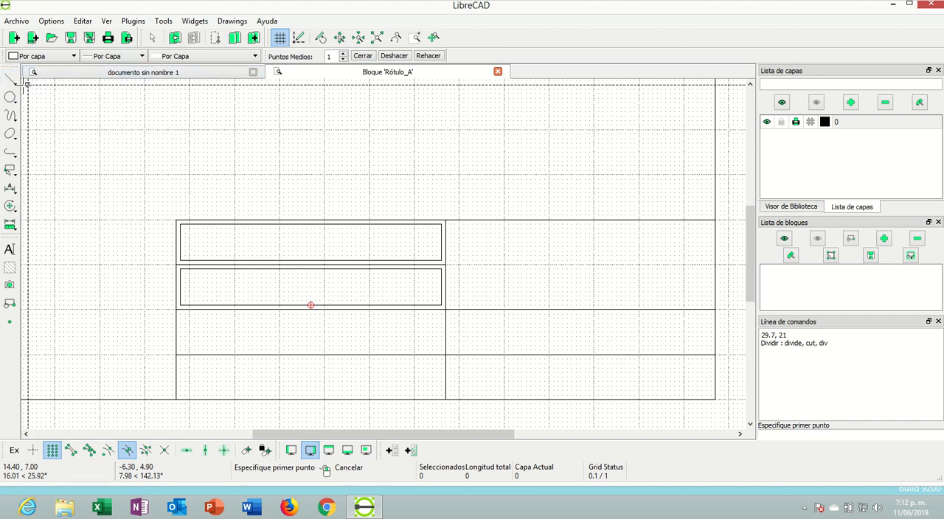
click(310, 307)
click(310, 400)
right_click(201, 284)
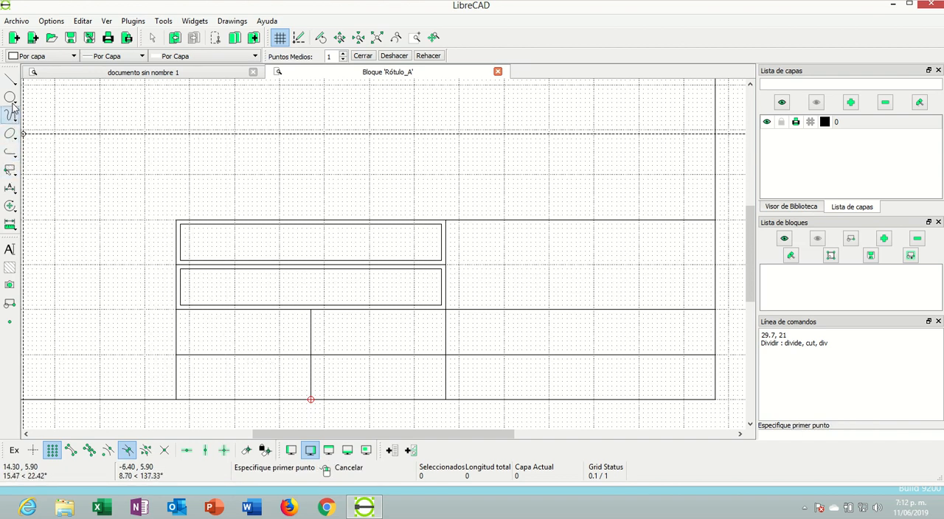
Draw three 2.8 by 0.8 rectangles, inset 0.1, in both left-half third-row cells and the leftmost bottom-row cell
click(10, 79)
click(43, 132)
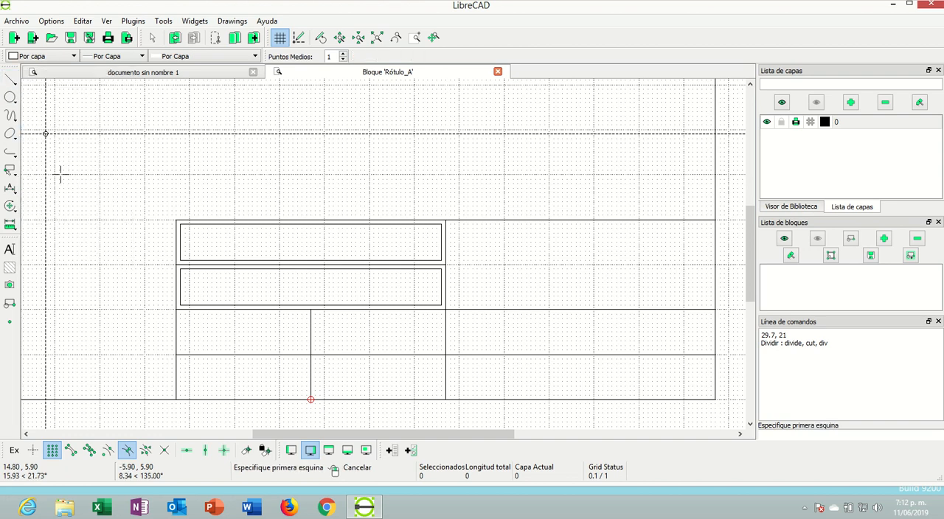
click(180, 314)
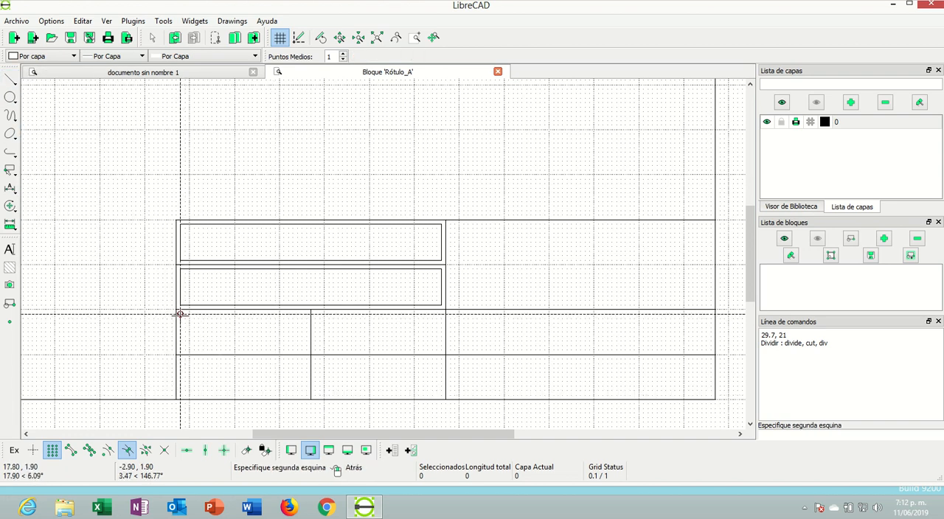
click(307, 349)
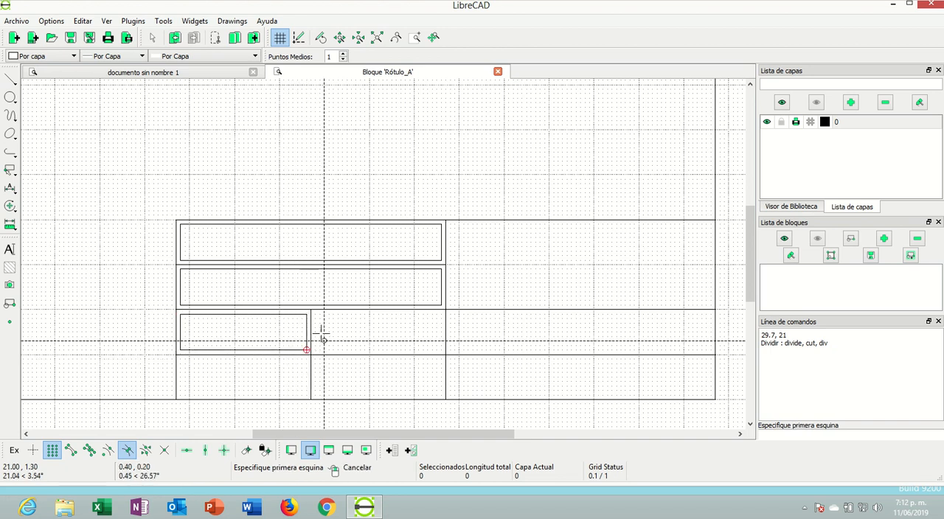
click(315, 314)
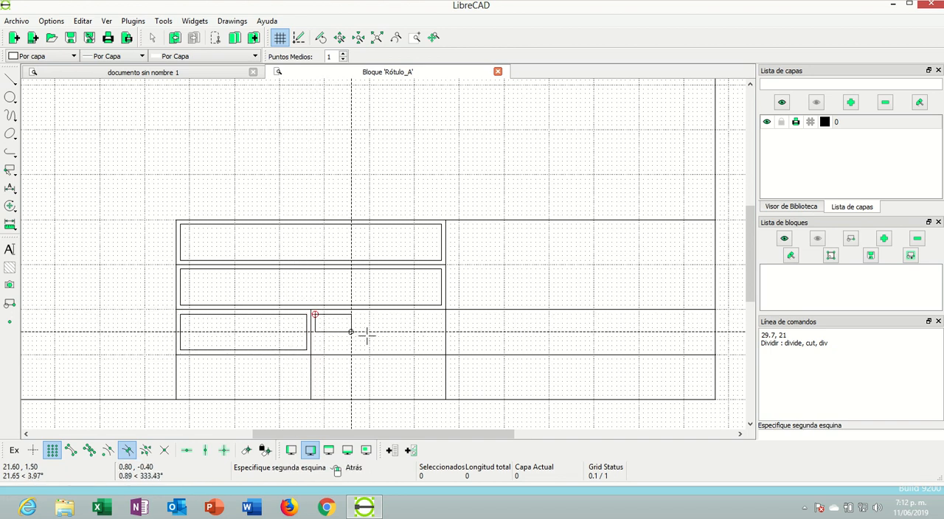
click(441, 350)
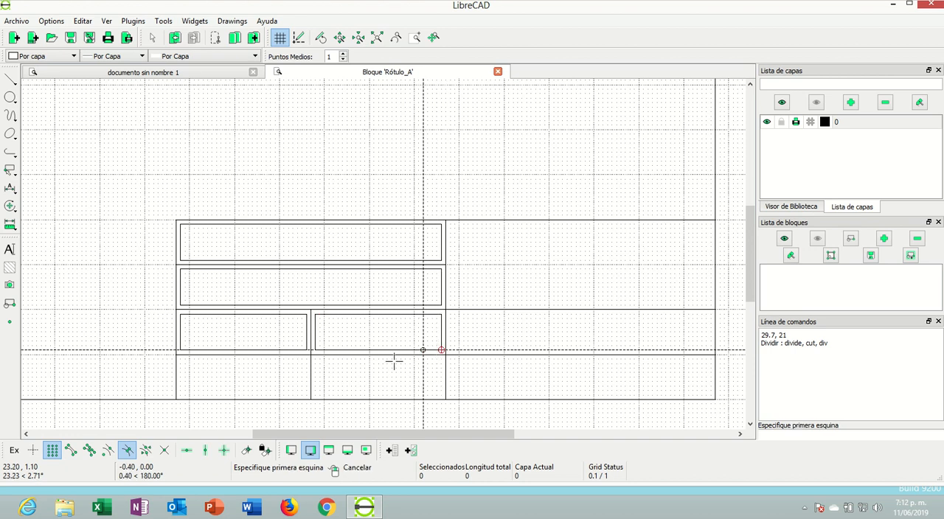
click(180, 359)
click(307, 395)
click(315, 359)
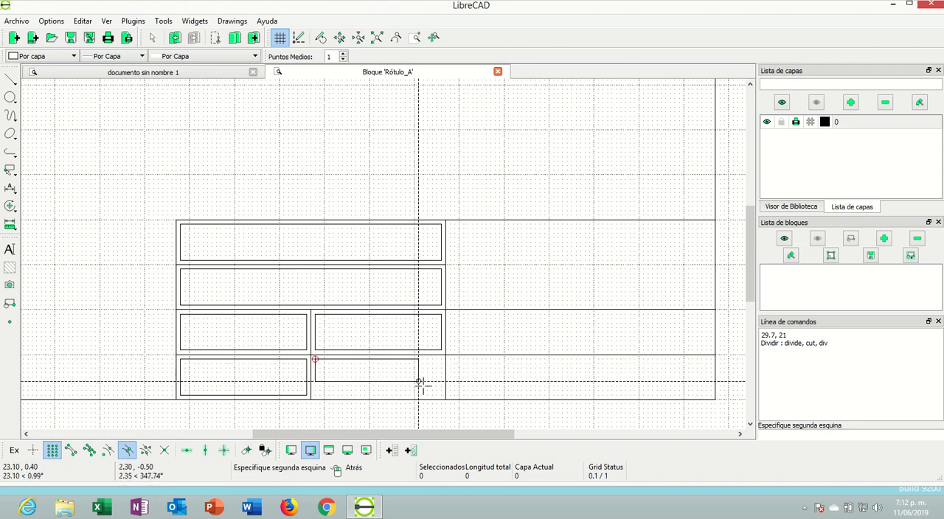
click(442, 396)
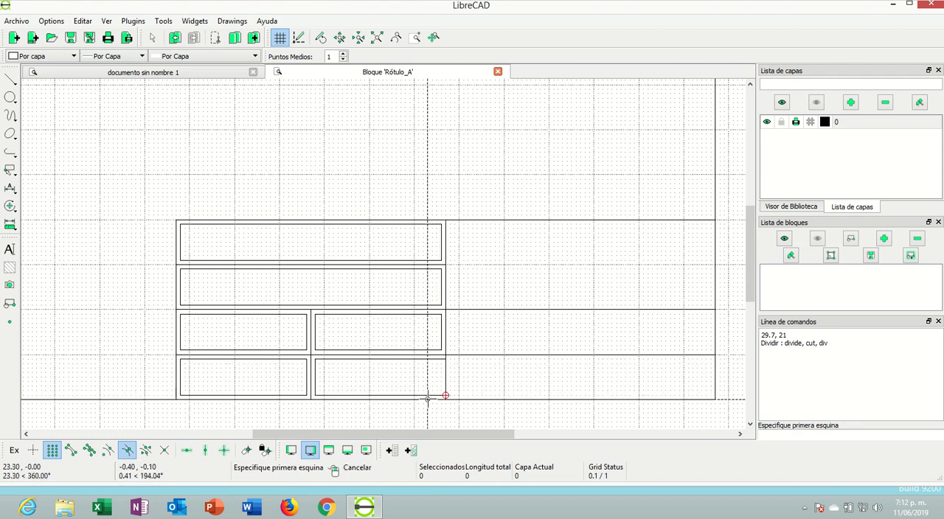
right_click(413, 391)
key(ctrl+z)
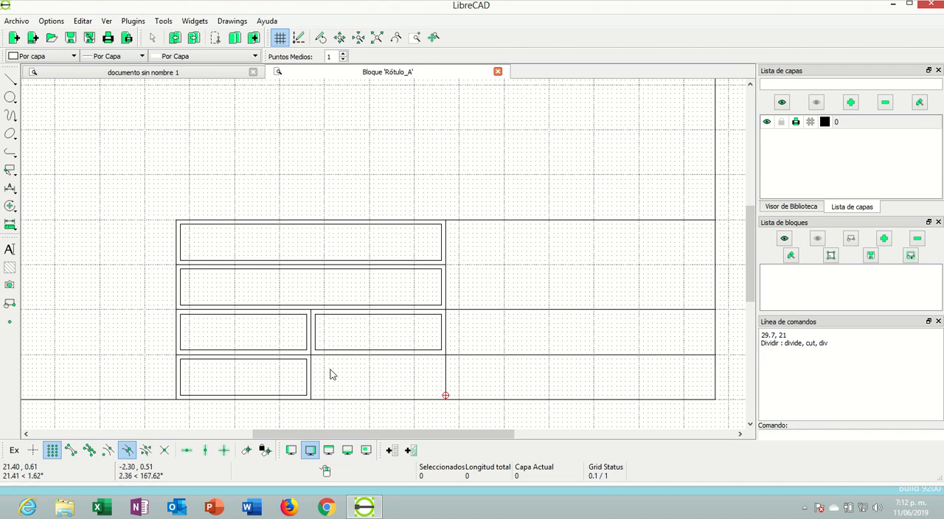
Draw a rectangle from 20.8, 0.9 to 23.6, 0.1 inside the left half's second bottom-row cell and end the command
right_click(48, 172)
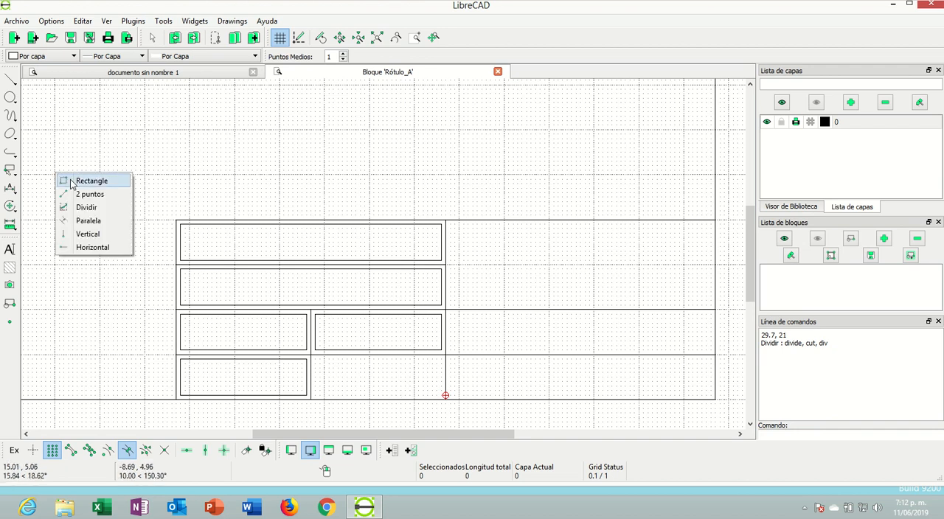
click(74, 183)
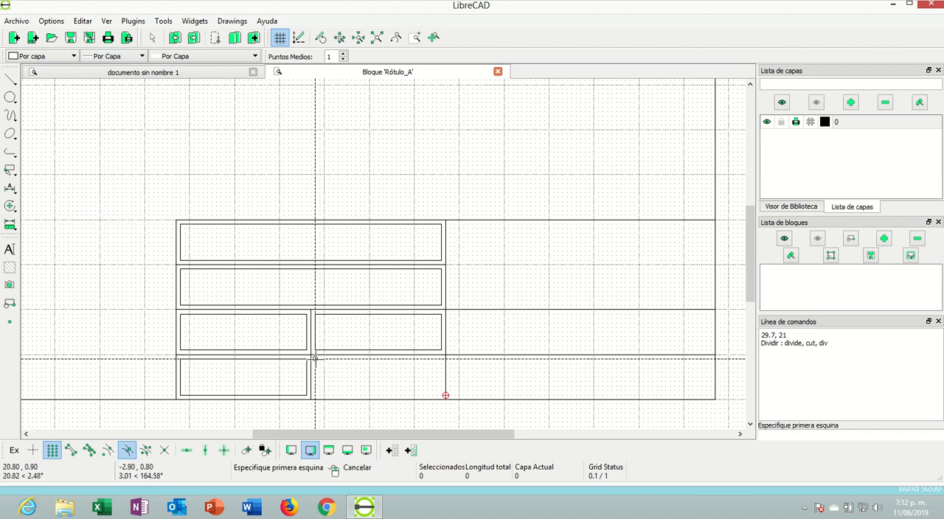
click(315, 359)
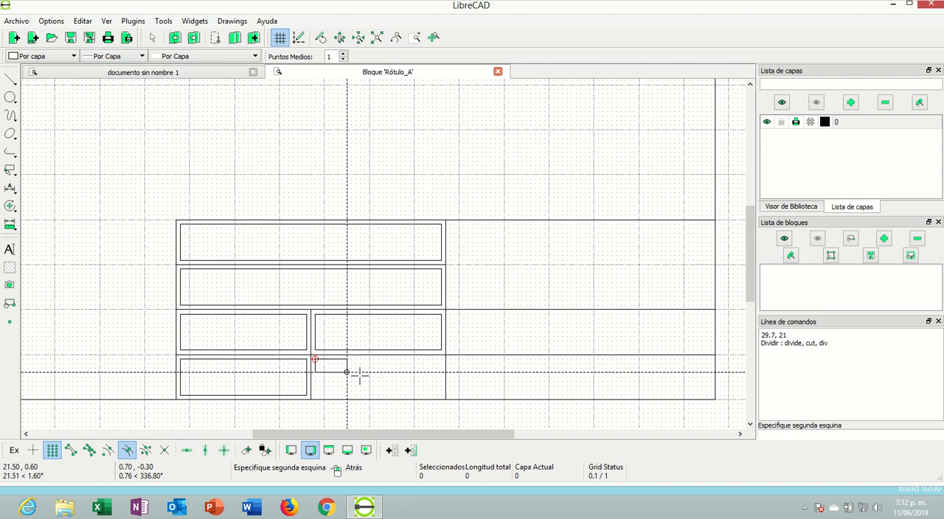
click(442, 397)
right_click(398, 390)
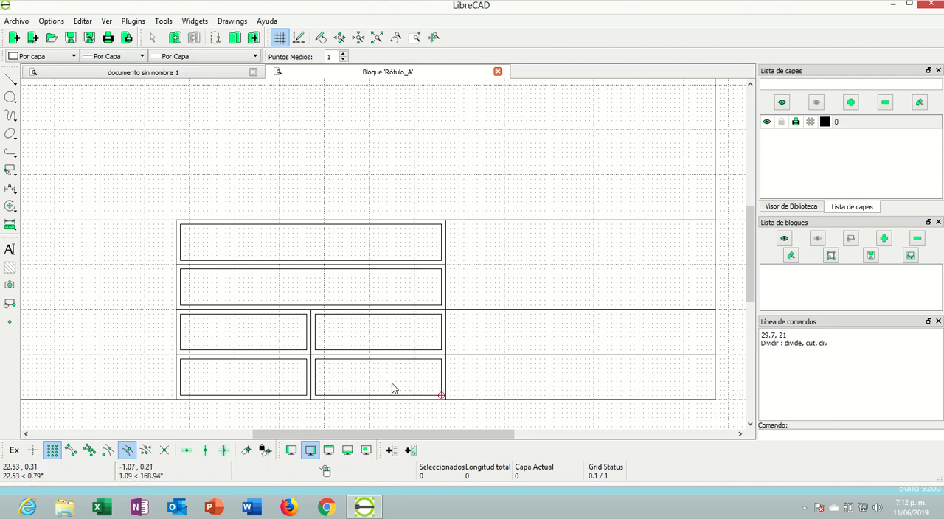
Define a multiline text reading "Nombre:" in the iso font with a height of 0.4
scroll(264, 284, down, 2)
scroll(301, 267, up, 2)
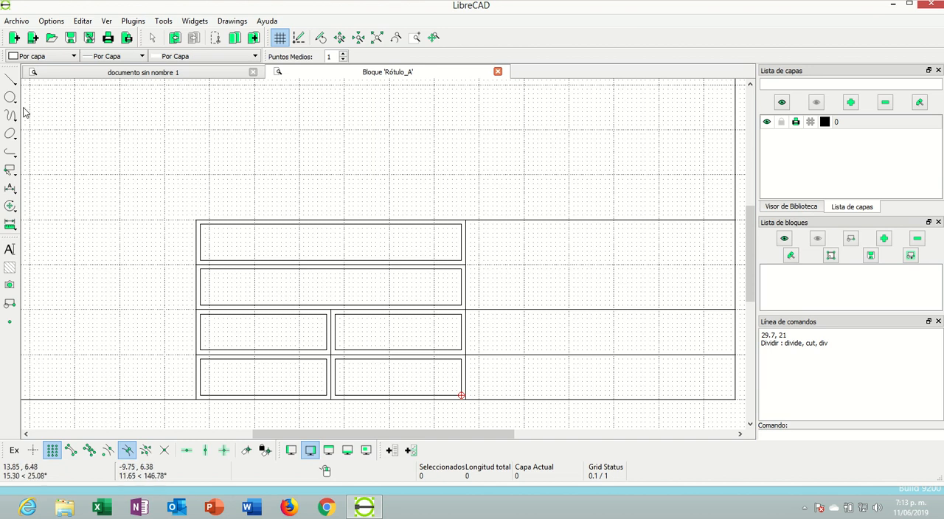
click(10, 250)
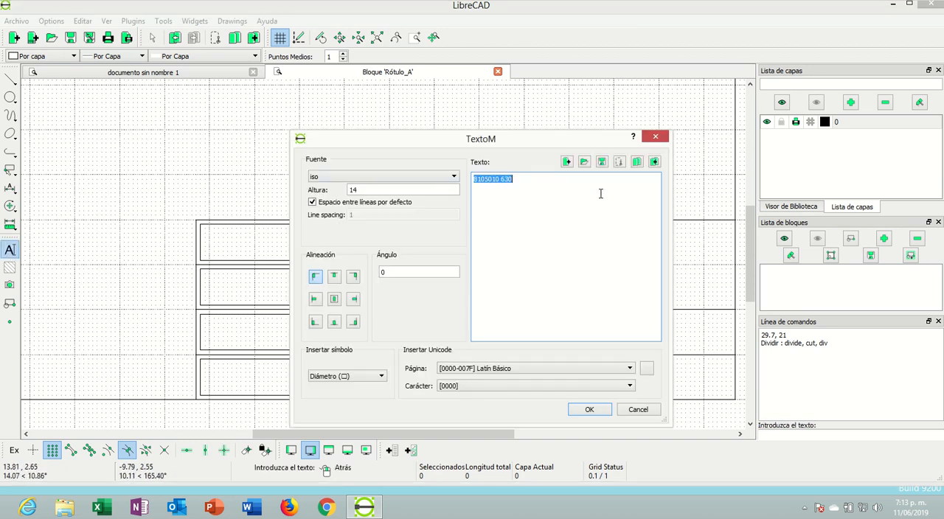
text(no)
click(358, 190)
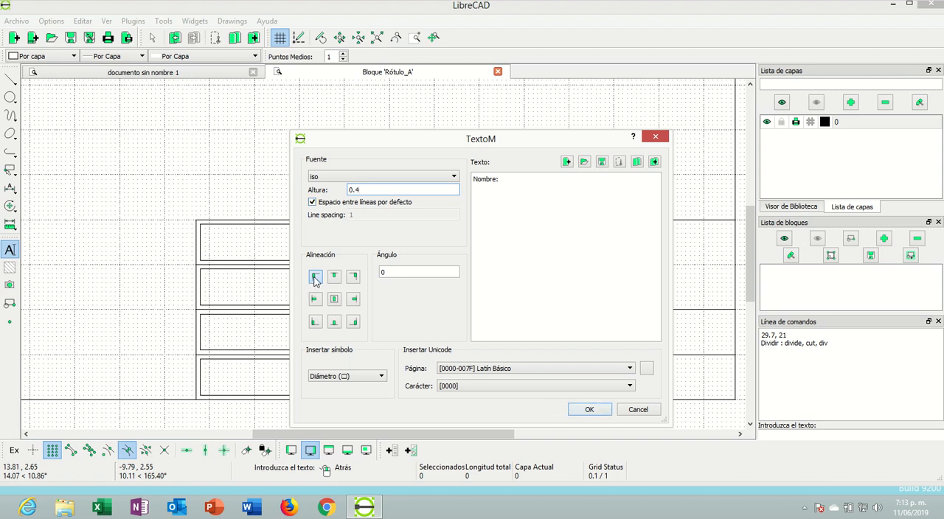
click(587, 410)
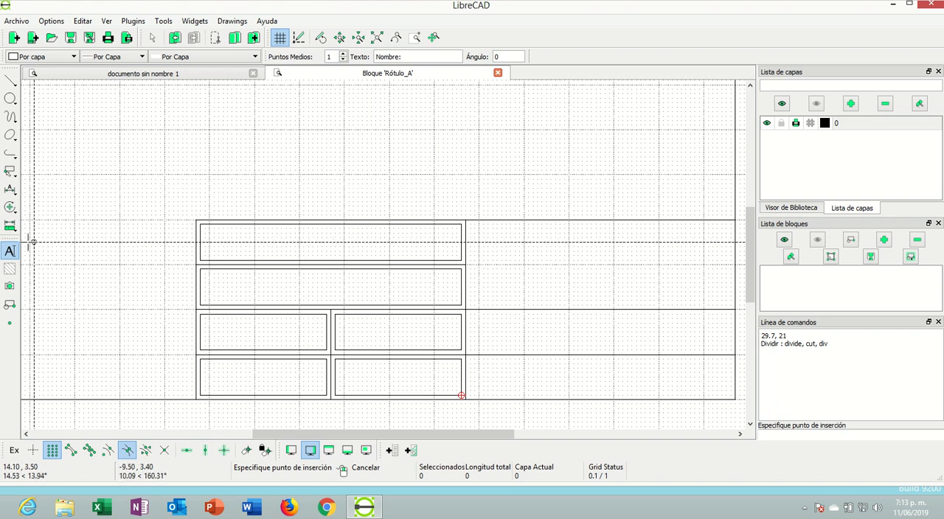
Set the "Nombre:" text height to 0.2, place it at 17.9, 3.8 in the top inset frame and end the command
click(10, 251)
click(363, 189)
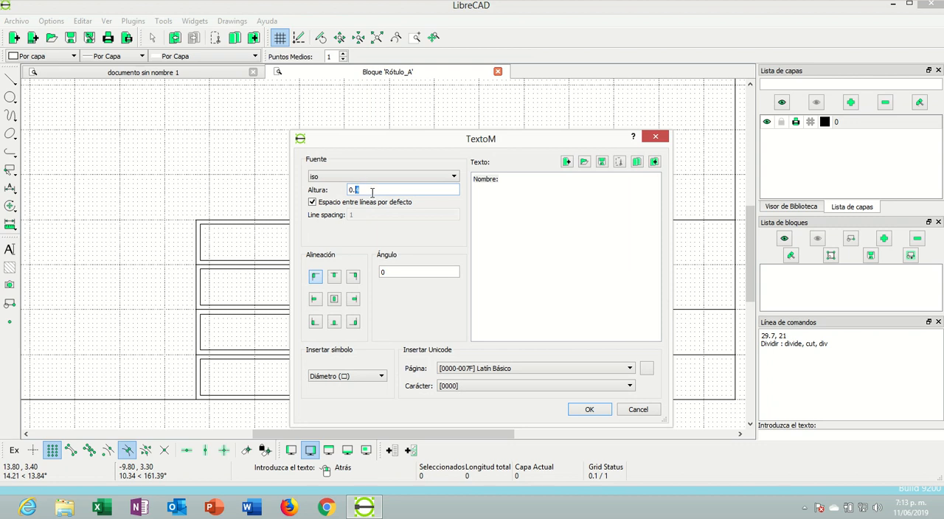
click(594, 411)
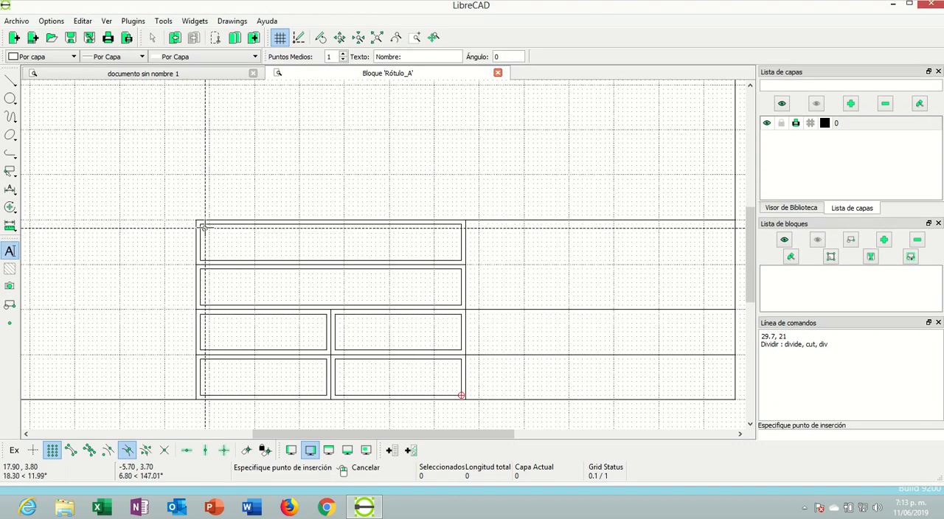
scroll(200, 226, up, 3)
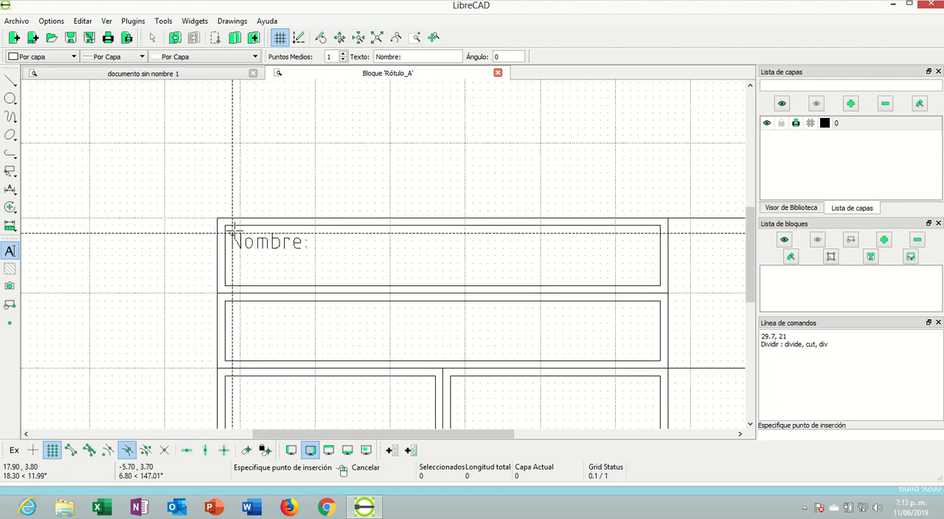
scroll(234, 236, up, 2)
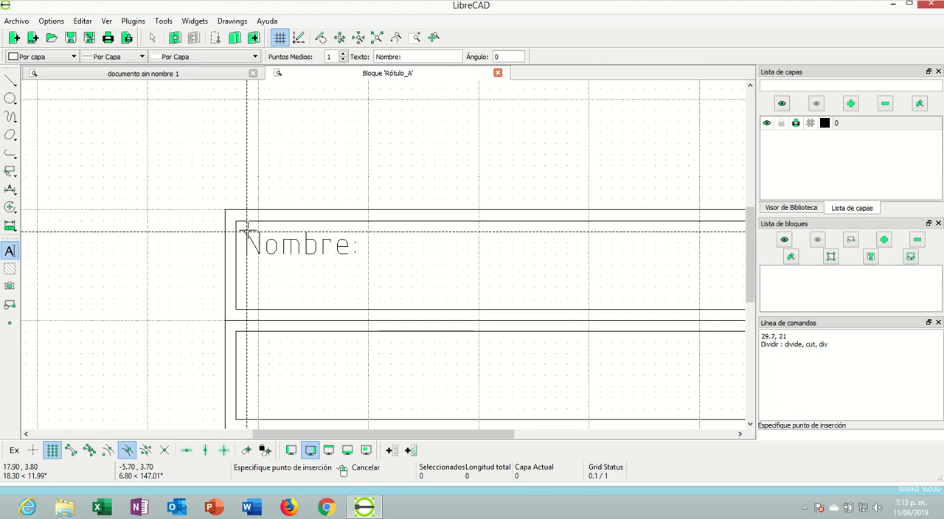
click(247, 232)
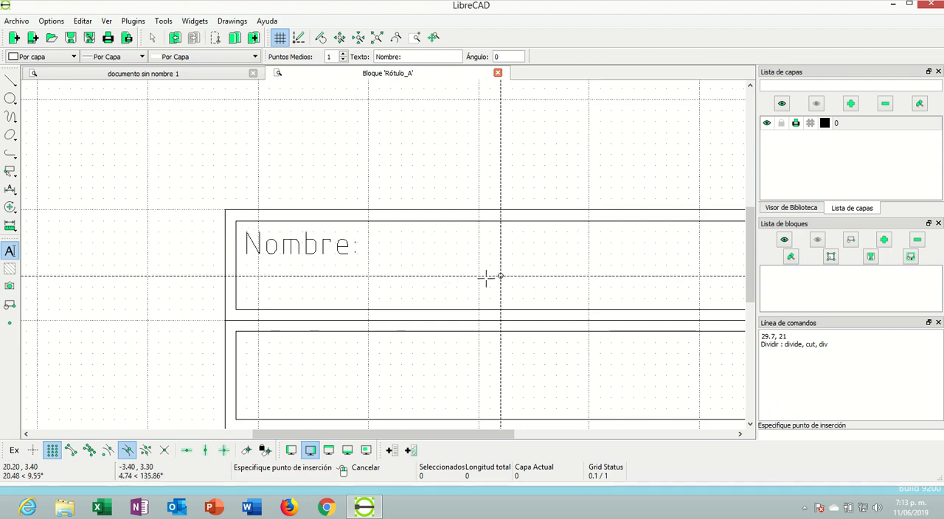
right_click(415, 268)
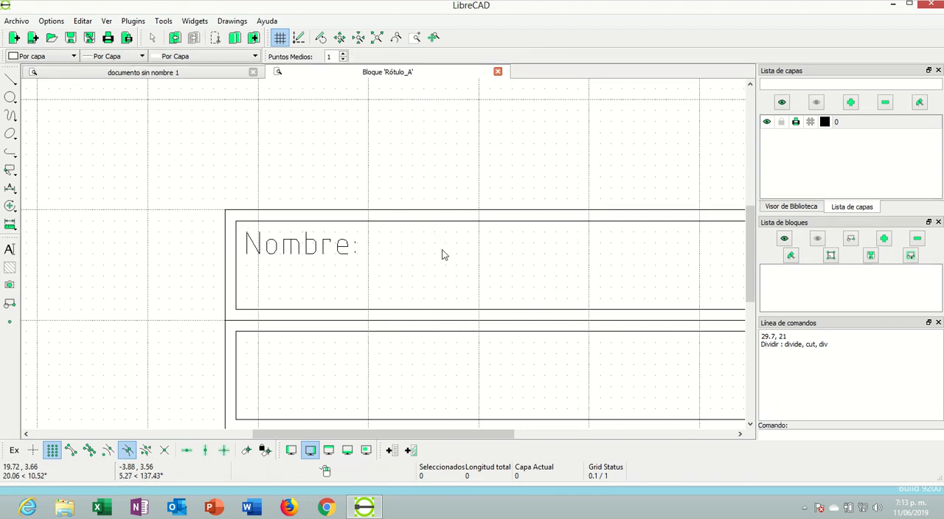
Add the multiline text "Programa:" at 17.9, 2.8 inside the second-row frame and end the command
scroll(435, 262, down, 1)
scroll(436, 323, down, 1)
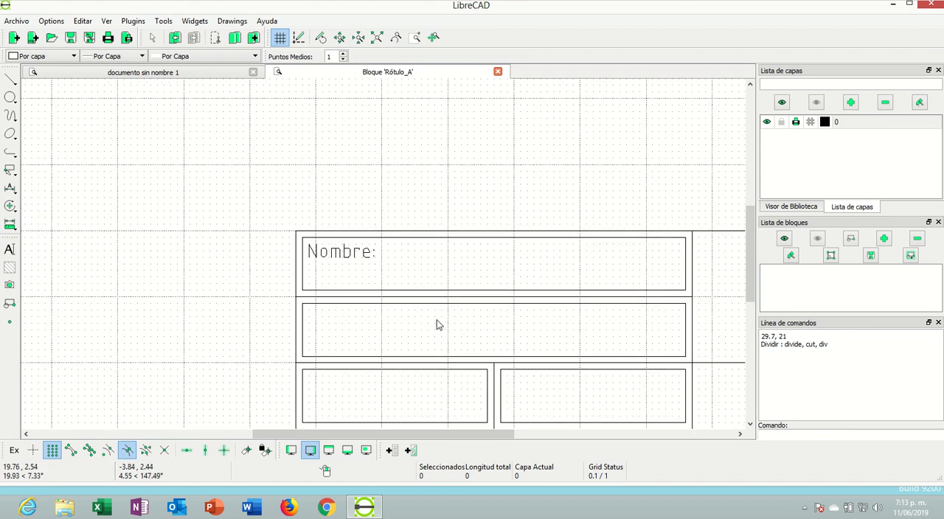
scroll(430, 317, up, 1)
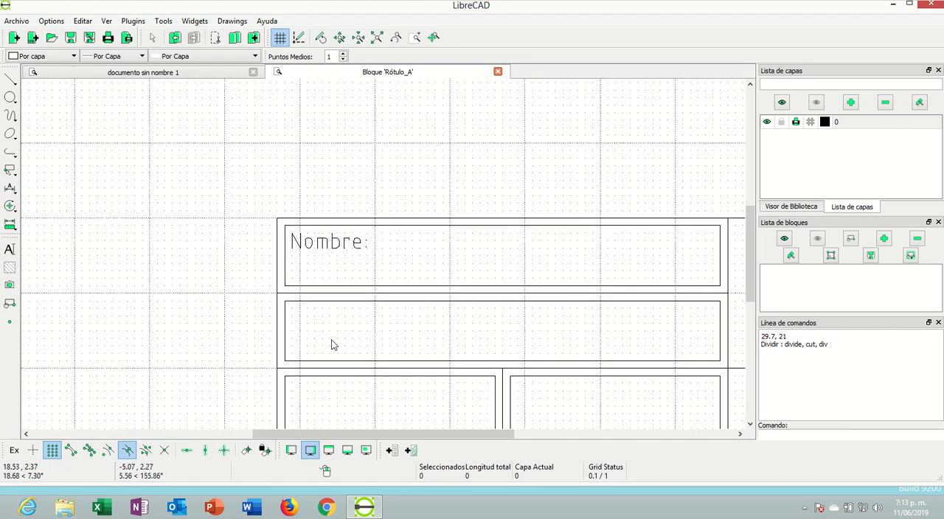
click(11, 252)
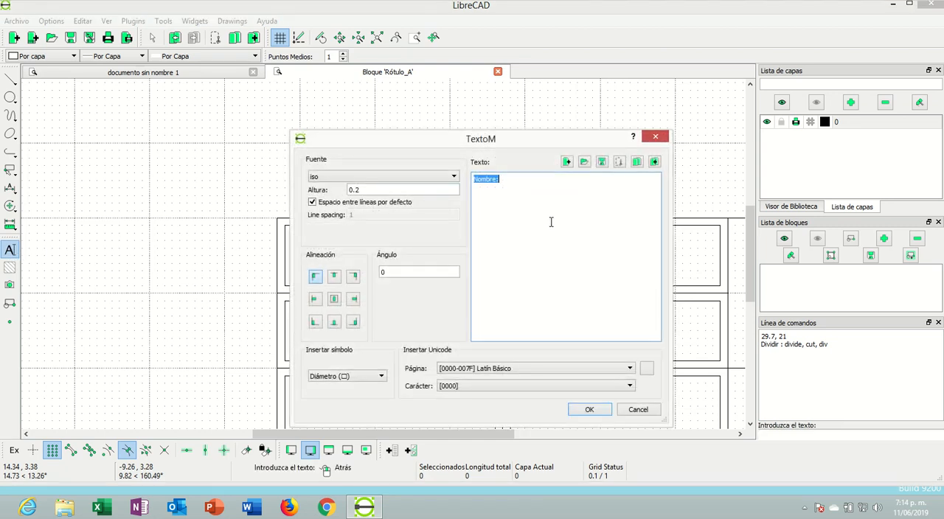
text(Programa:)
click(590, 409)
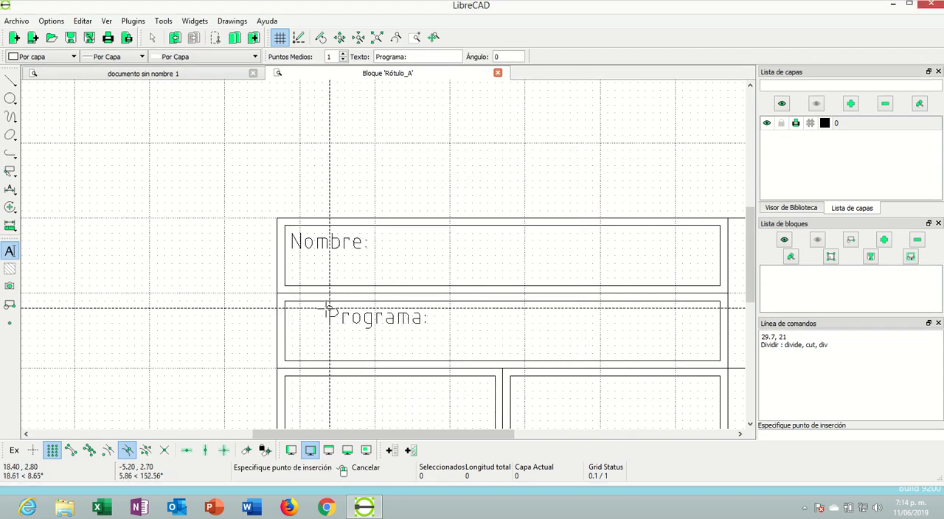
click(292, 308)
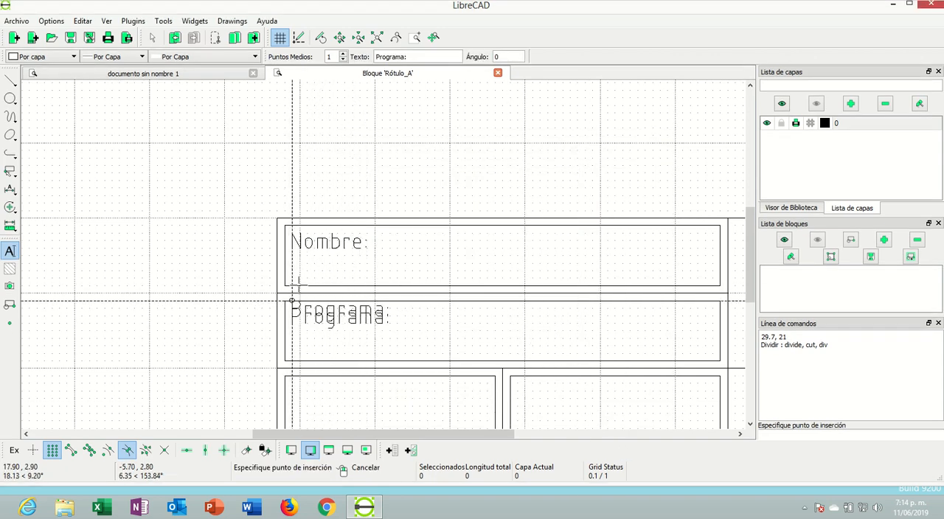
scroll(406, 309, down, 3)
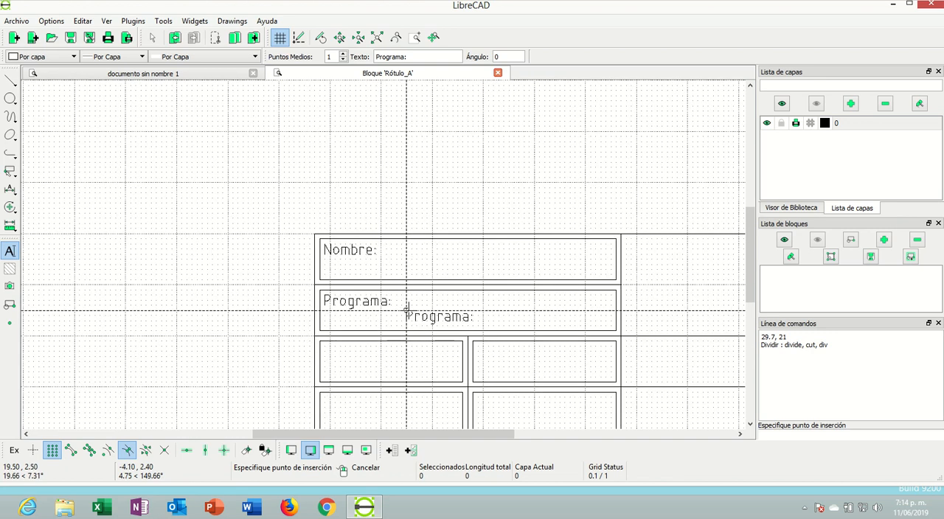
right_click(392, 355)
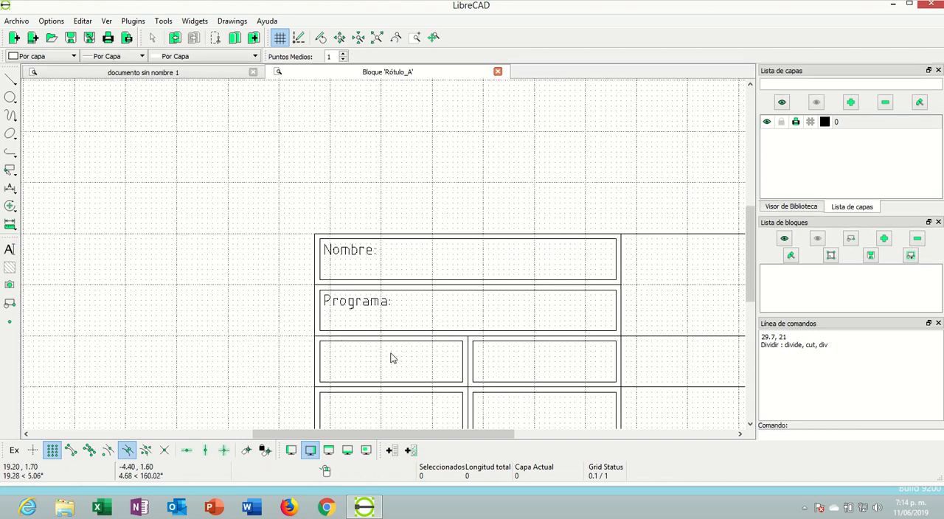
Add the multiline text "Fecha:" at 17.9, 1.8 inside the first third-row frame and end the command
click(10, 250)
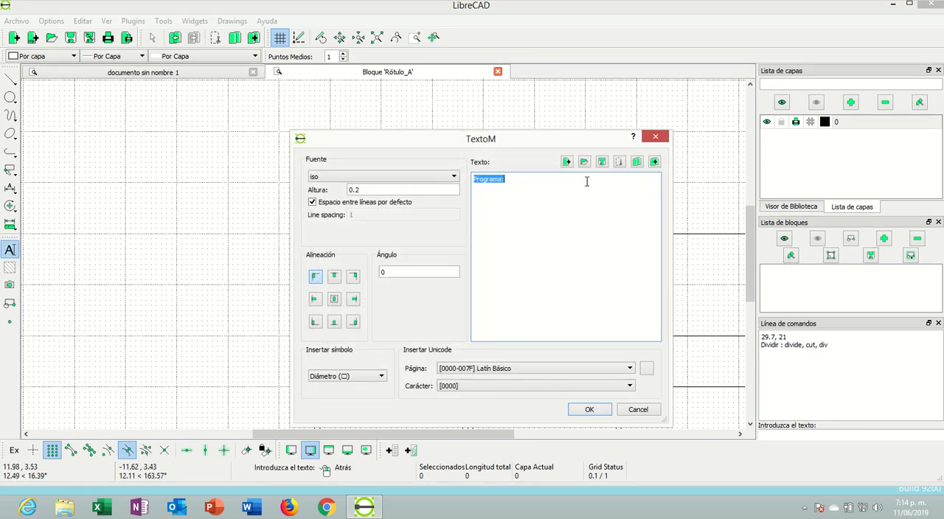
text(Fecha:)
click(587, 410)
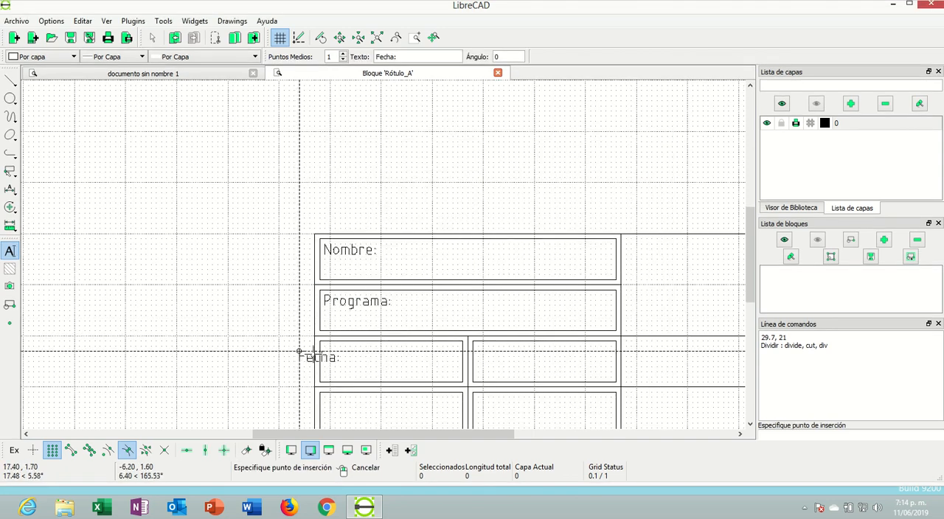
click(324, 344)
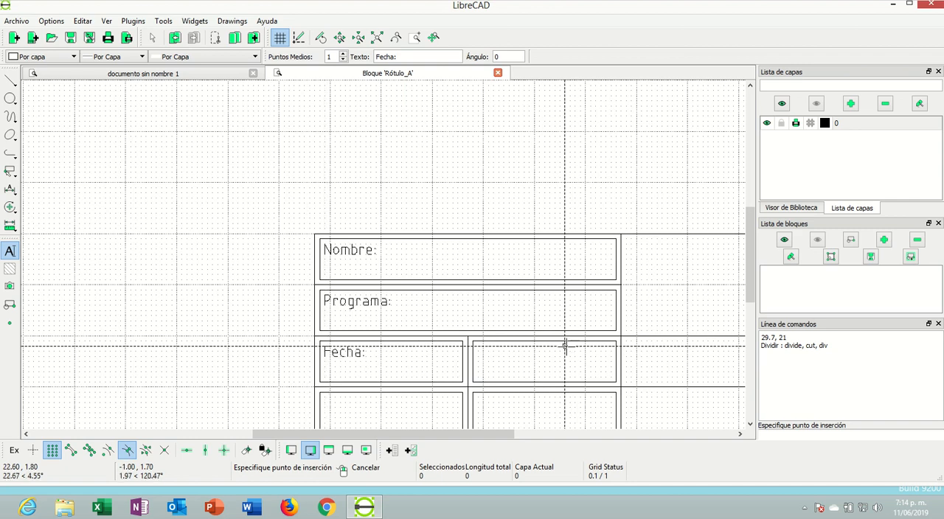
right_click(487, 344)
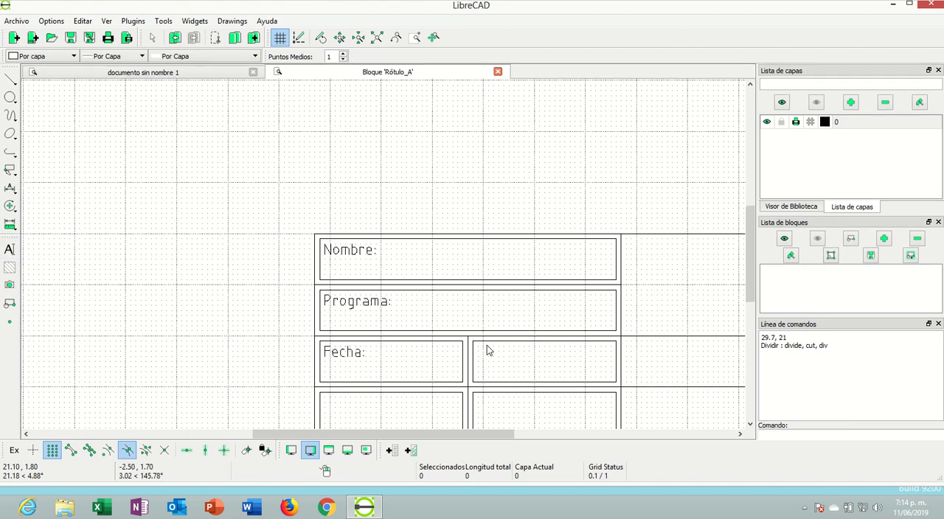
Add the multiline text "Código Estudiante:" at 20.9, 1.8 inside the second third-row frame and end the command
click(10, 251)
text(Código)
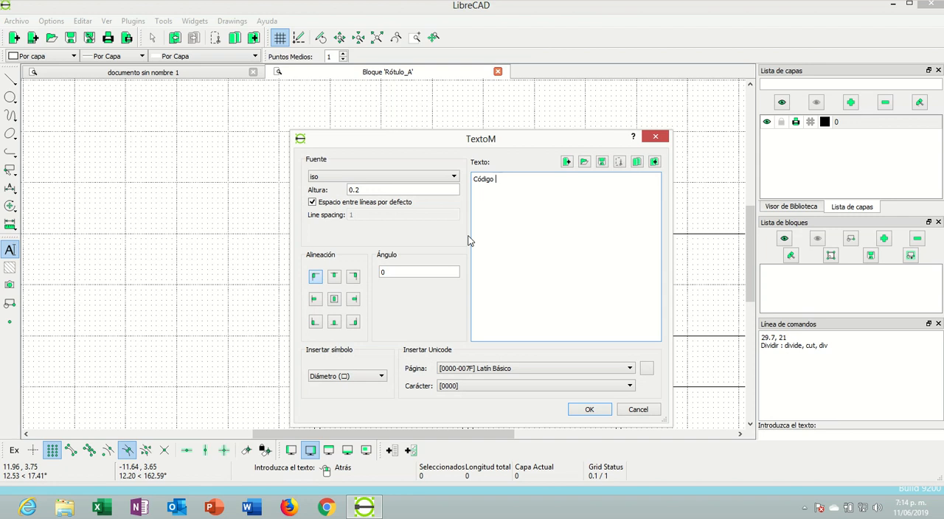
text( Estudiante:)
click(589, 410)
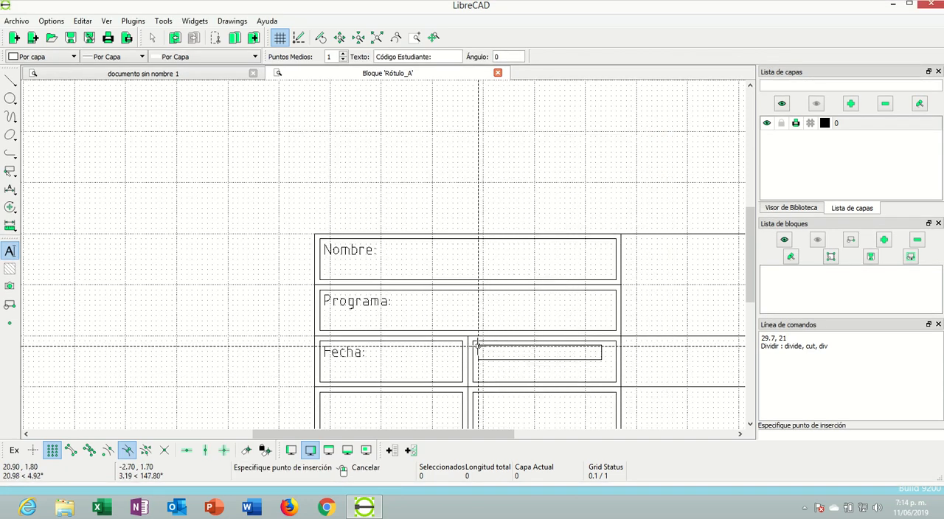
click(478, 345)
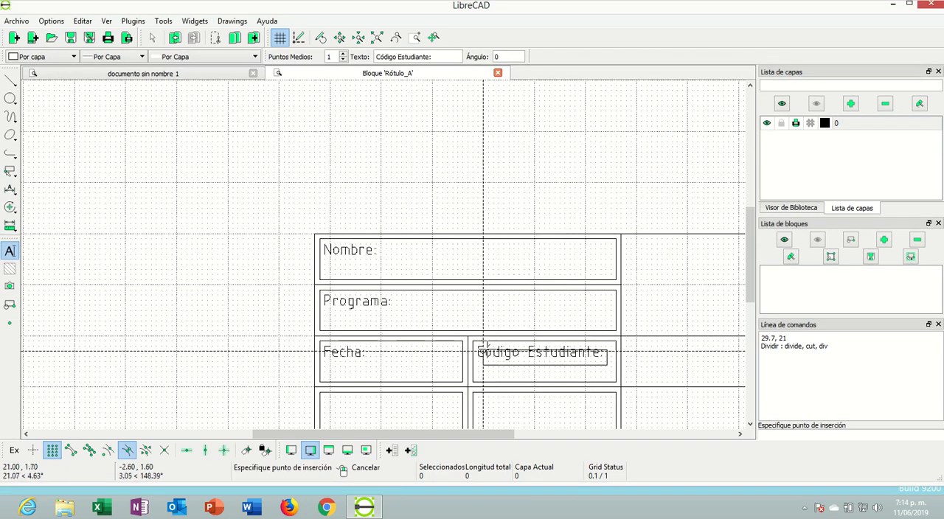
scroll(247, 288, down, 2)
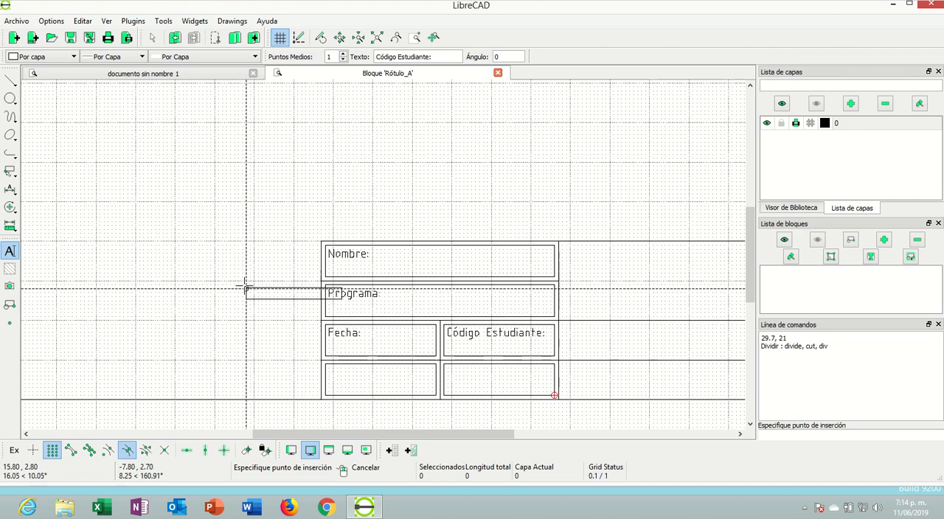
scroll(343, 377, down, 1)
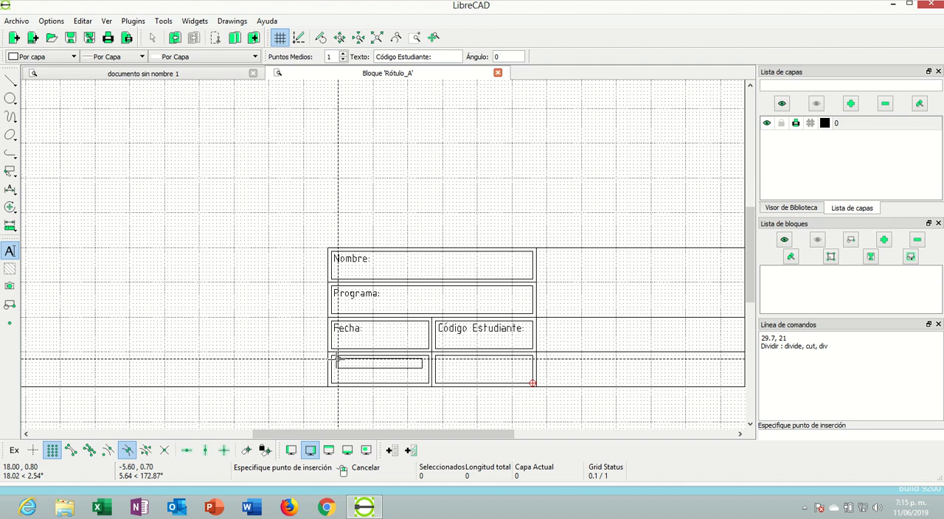
scroll(490, 374, down, 1)
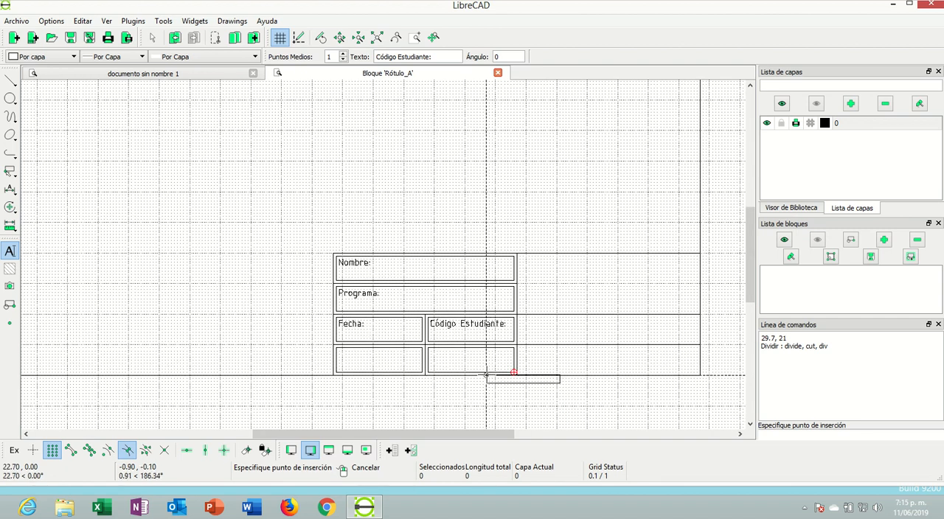
scroll(481, 367, up, 2)
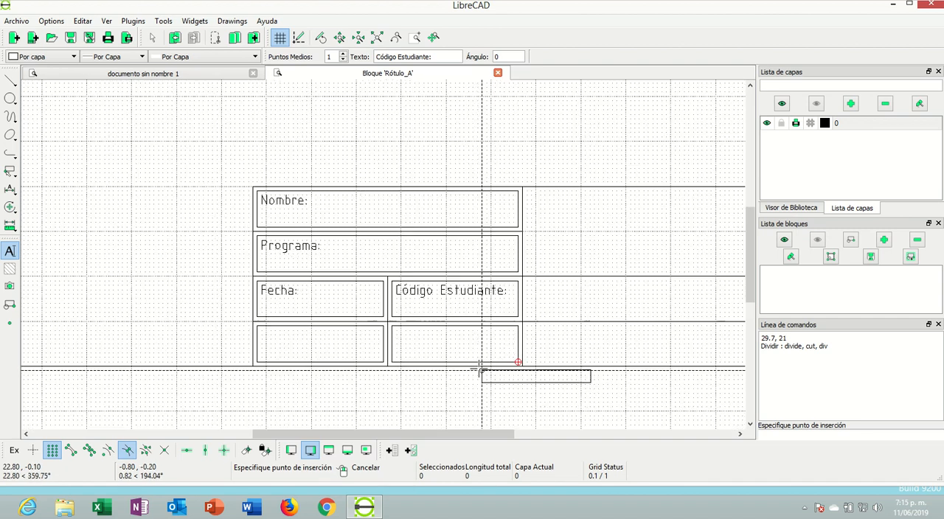
right_click(259, 332)
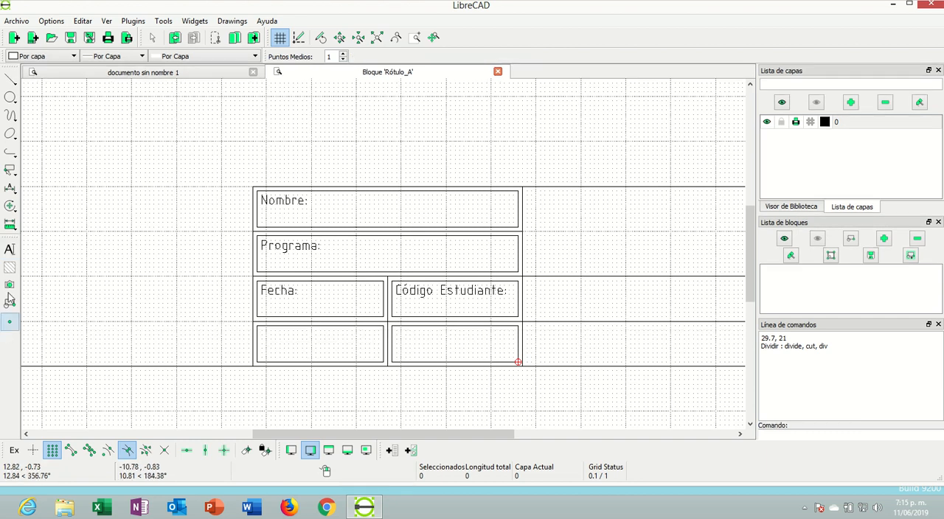
Add the multiline text "Grupo:" at 17.9, 0.8 inside the first bottom-row frame and end the command
click(9, 250)
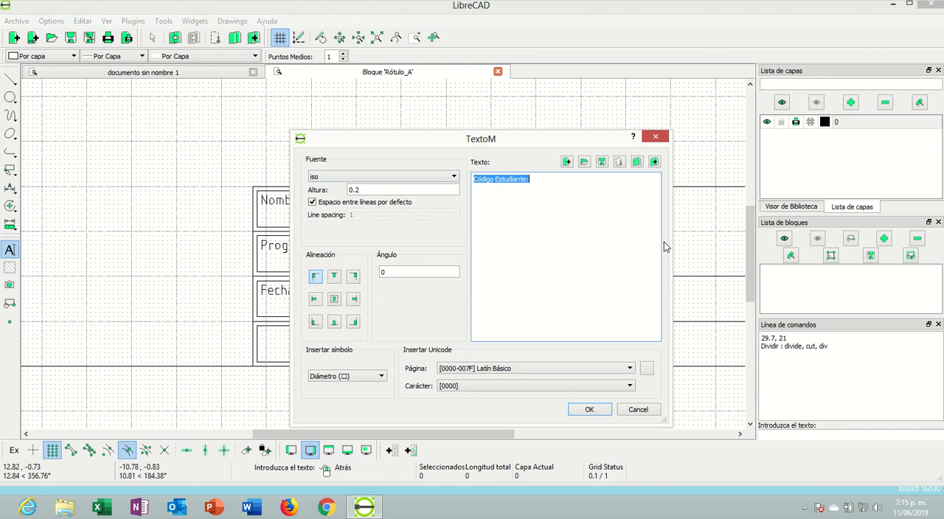
text(Grupo:)
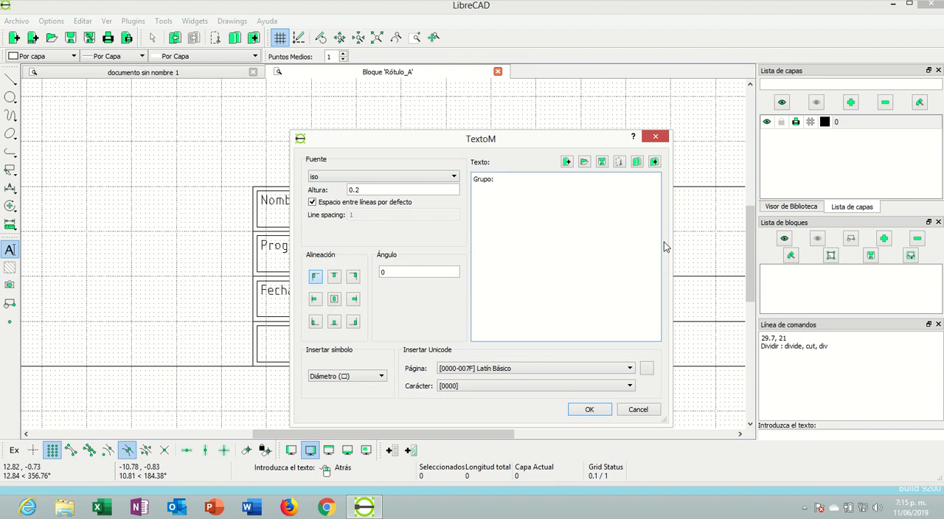
click(577, 409)
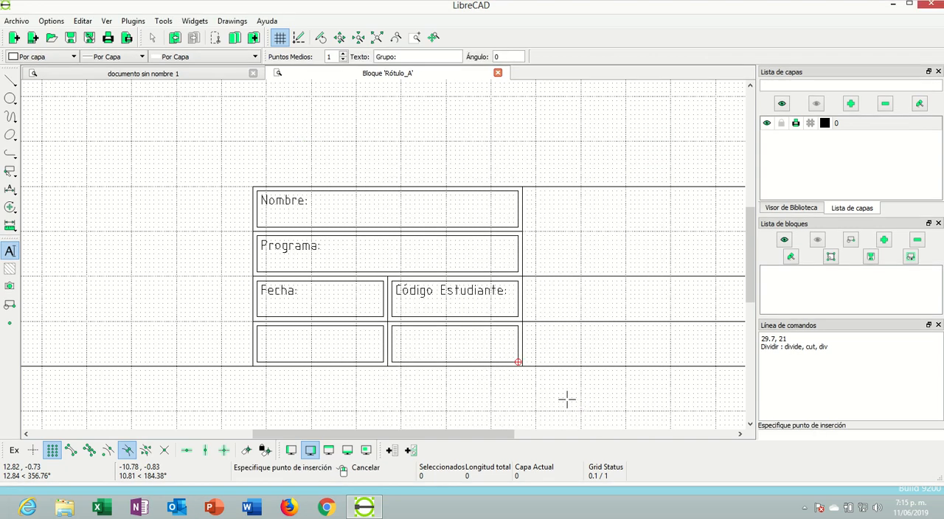
click(261, 331)
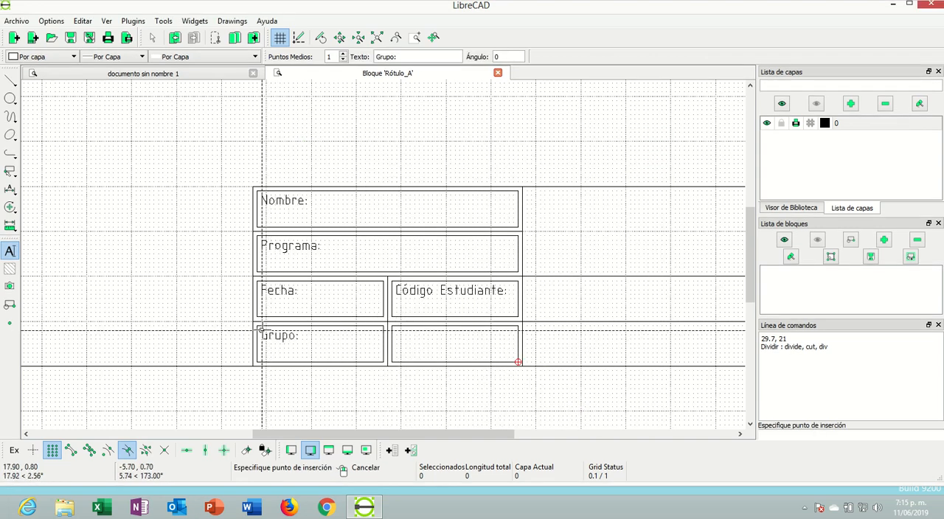
right_click(419, 340)
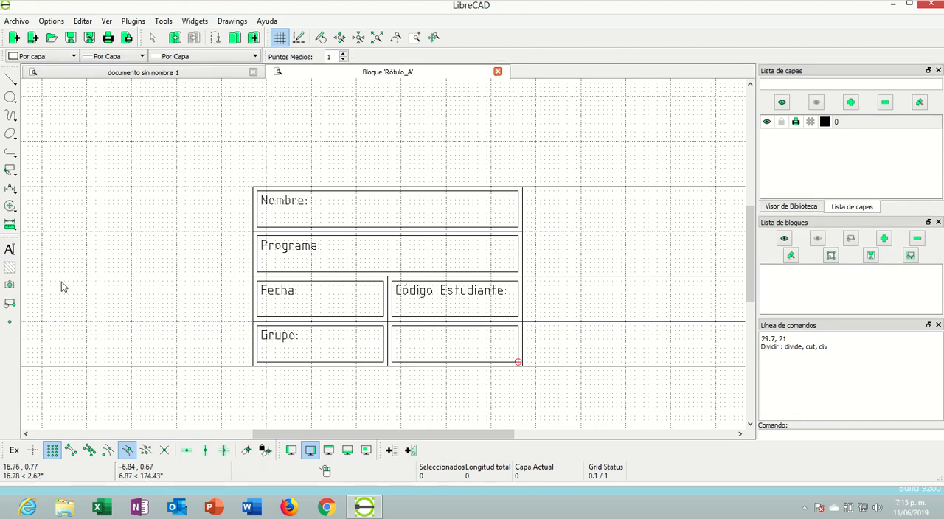
Add the multiline text "Código Asignatura:" at 20.9, 0.8 inside the second bottom-row frame and end the command
click(10, 251)
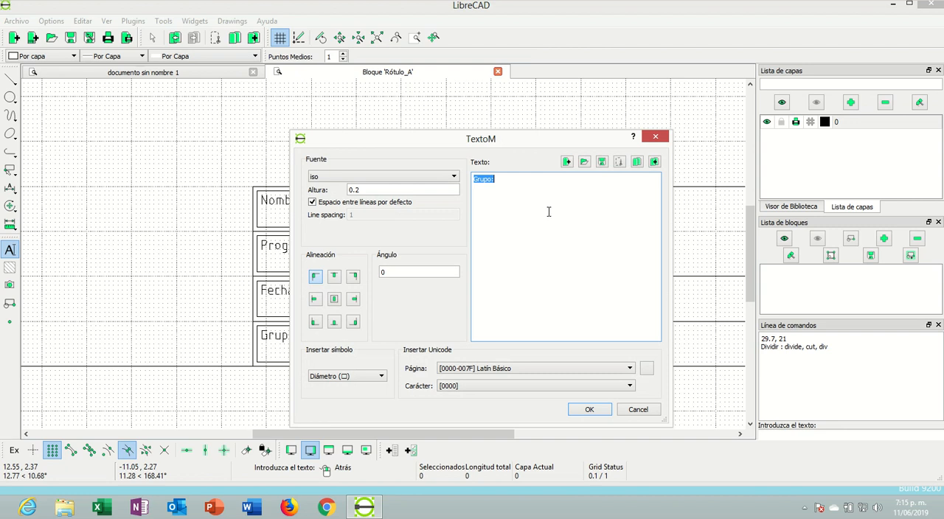
text(Código Asignatura:)
click(588, 410)
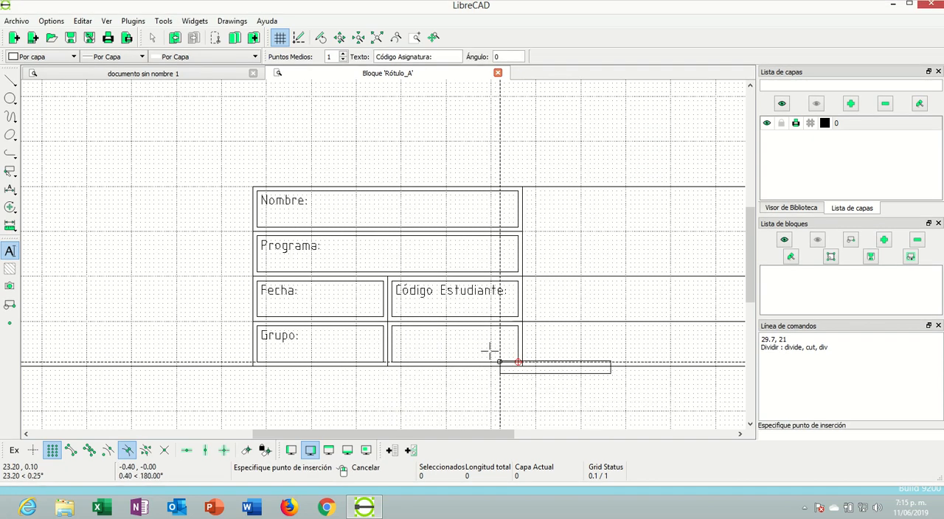
click(396, 329)
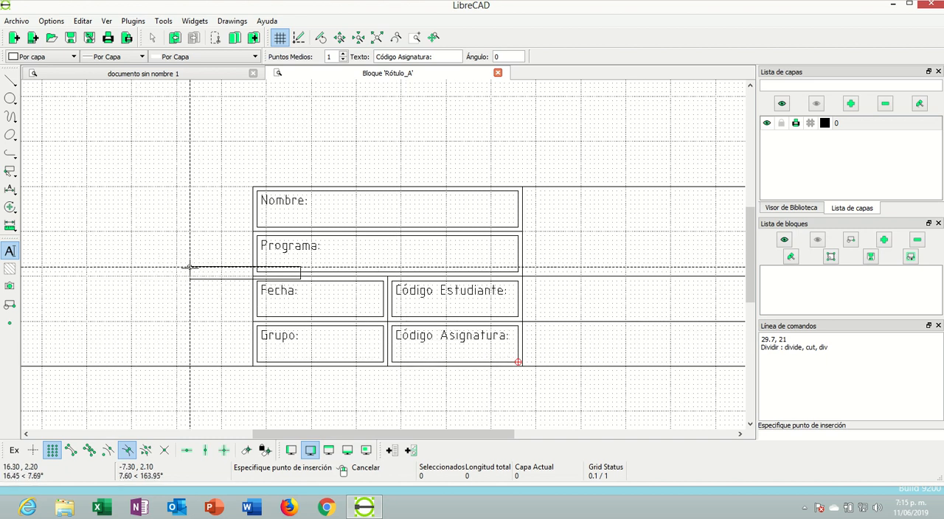
mouse_move(369, 224)
middle_down()
mouse_move(249, 205)
mouse_move(251, 181)
middle_up()
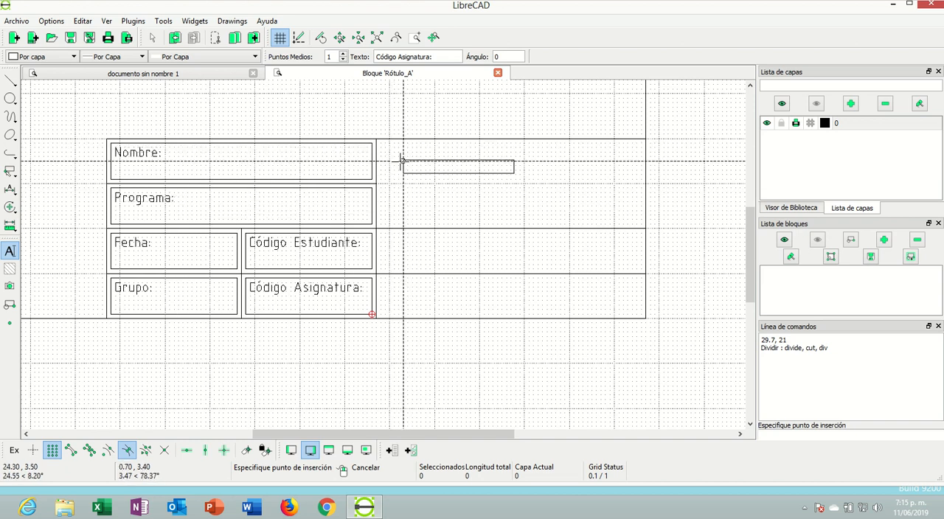
right_click(381, 235)
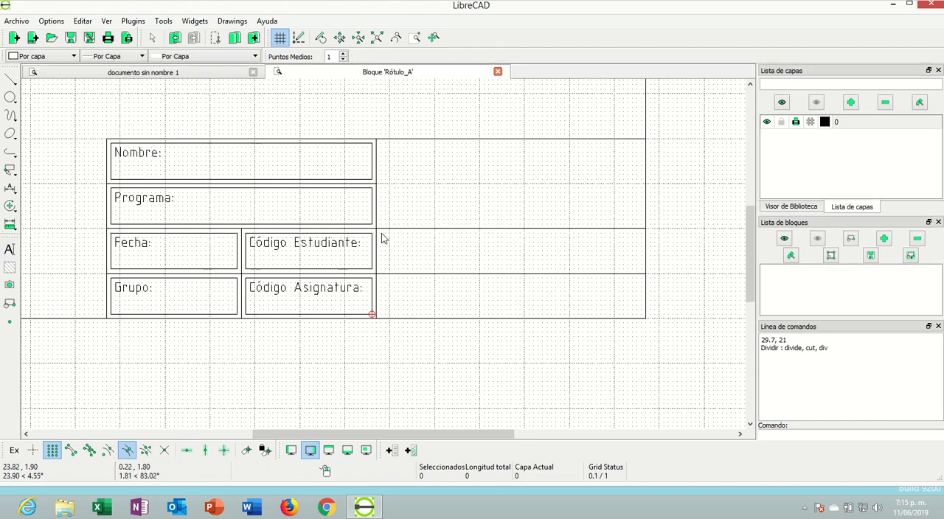
Add the multiline text "Título:" at 23.8, 1.9 in the unframed third-row cell beside the Código Estudiante frame
click(9, 250)
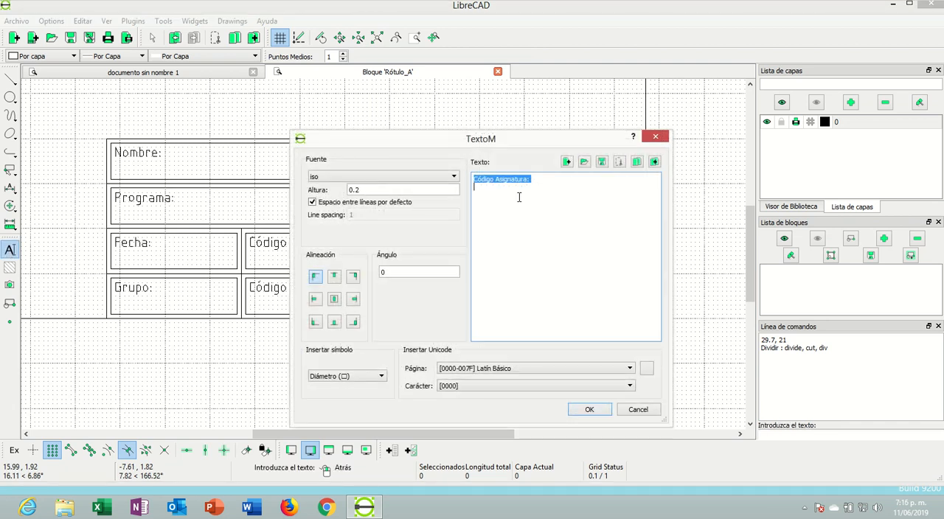
key(Delete)
click(599, 411)
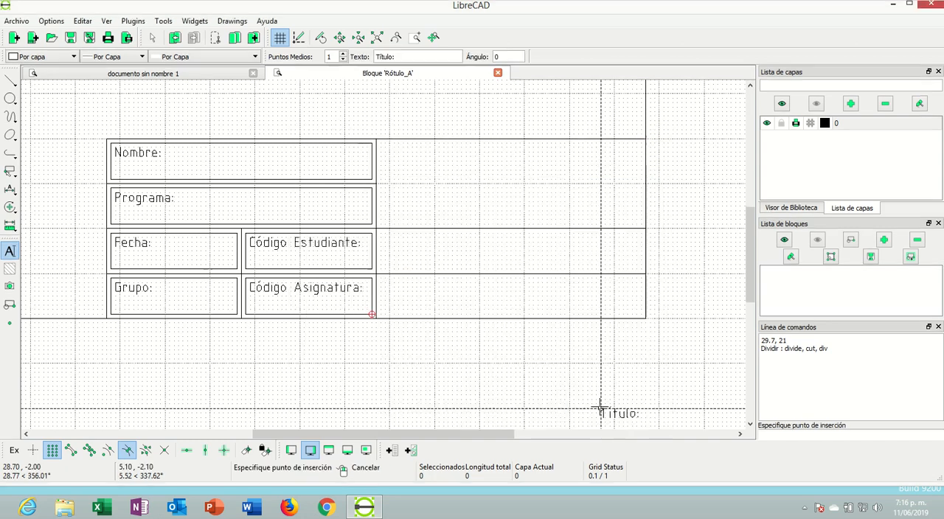
click(381, 234)
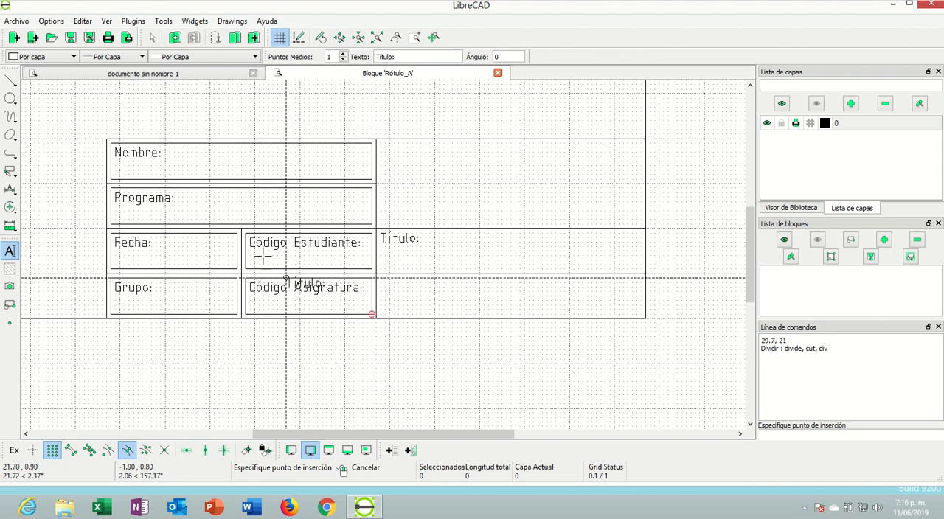
Add the multiline text "Calificación:" near the upper-left corner of the cell below Título and end the command
click(10, 252)
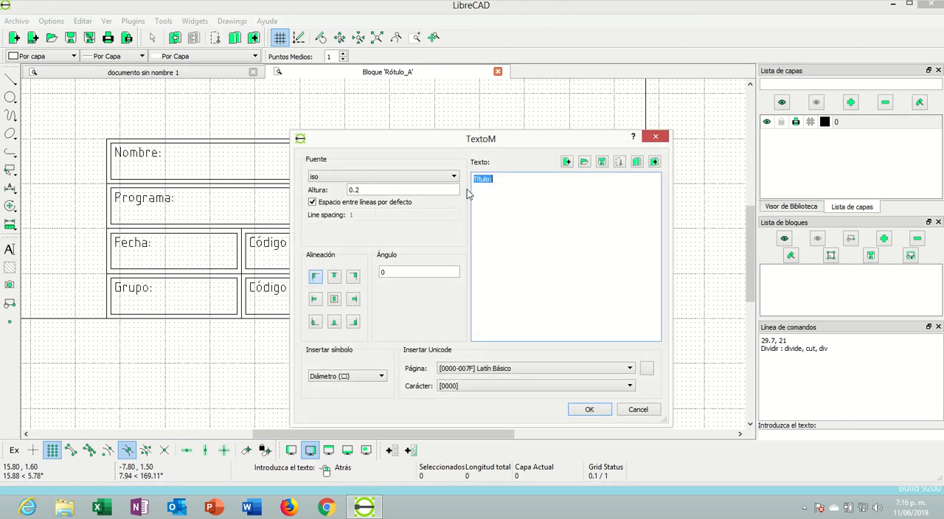
text(Calificación:)
click(577, 413)
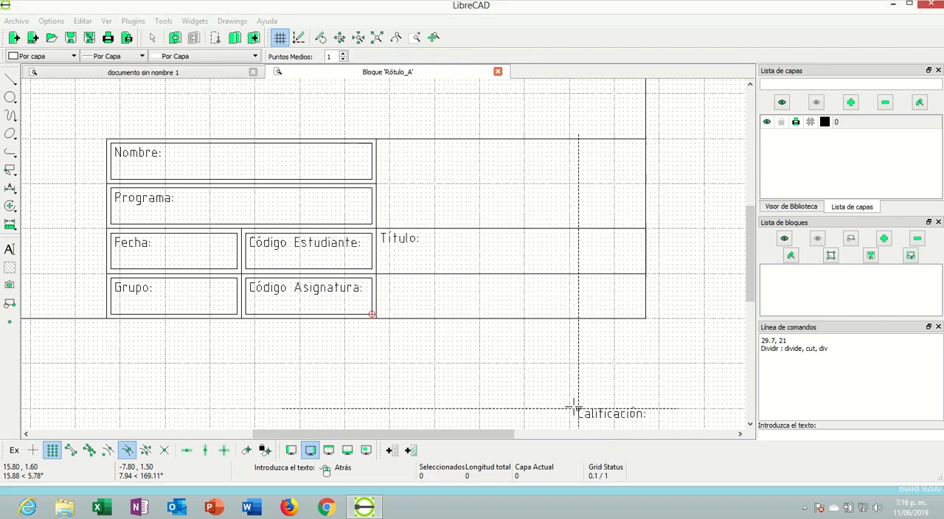
click(376, 279)
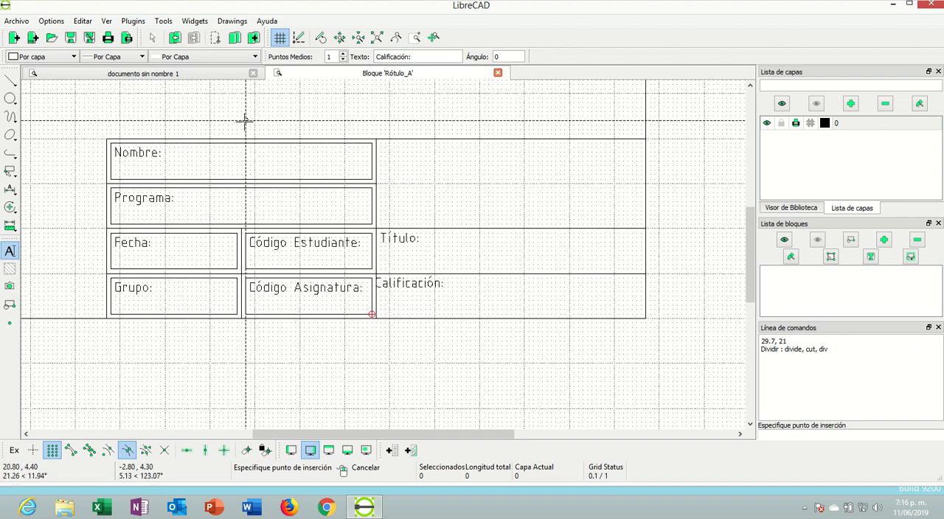
key(Escape)
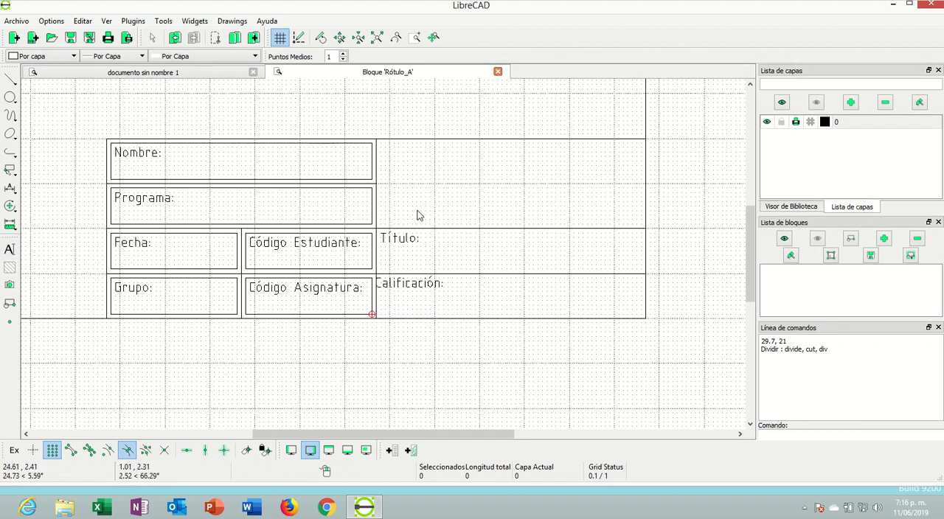
Start a new multiline text reading "GEOMETRÍA DESCRIPTIVA" and "DIBUJO CAD" on two lines
click(9, 249)
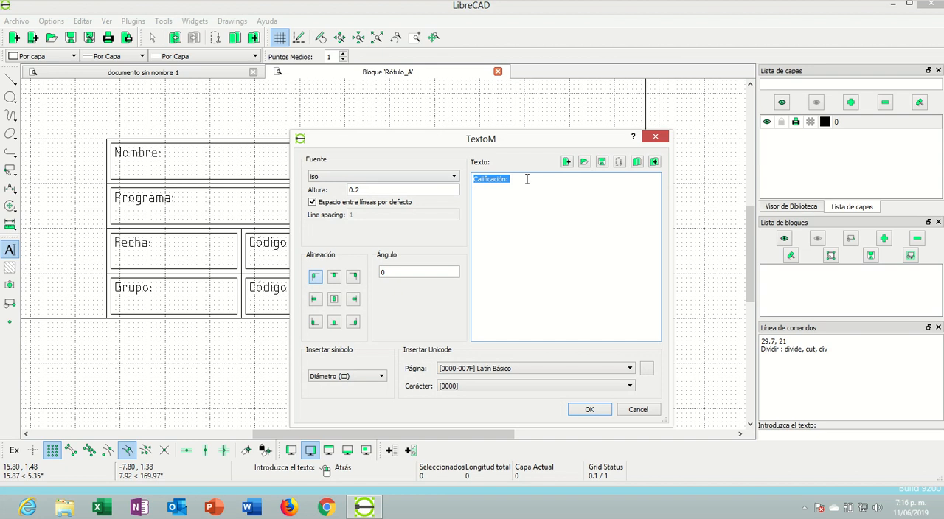
text(Geometría Des)
key(BackSpace)
key(BackSpace)
key(BackSpace)
key(BackSpace)
key(BackSpace)
key(BackSpace)
key(BackSpace)
key(BackSpace)
key(BackSpace)
key(BackSpace)
key(BackSpace)
key(BackSpace)
key(BackSpace)
key(BackSpace)
key(BackSpace)
key(BackSpace)
key(BackSpace)
key(BackSpace)
key(BackSpace)
key(BackSpace)
text(GEOMETRÍA DESCRIPTIVA)
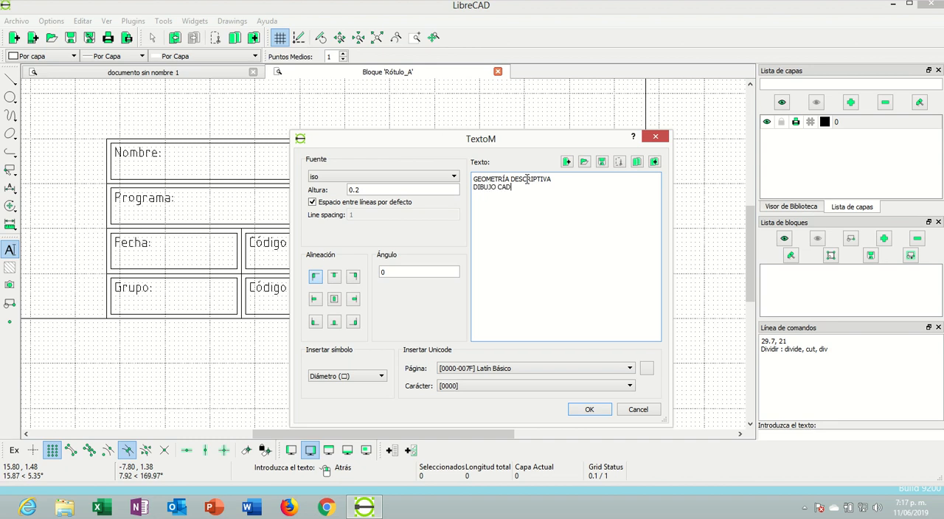
Set the heading text's alignment to top centre and its height to 0.4
click(334, 277)
click(359, 190)
key(BackSpace)
text(2)
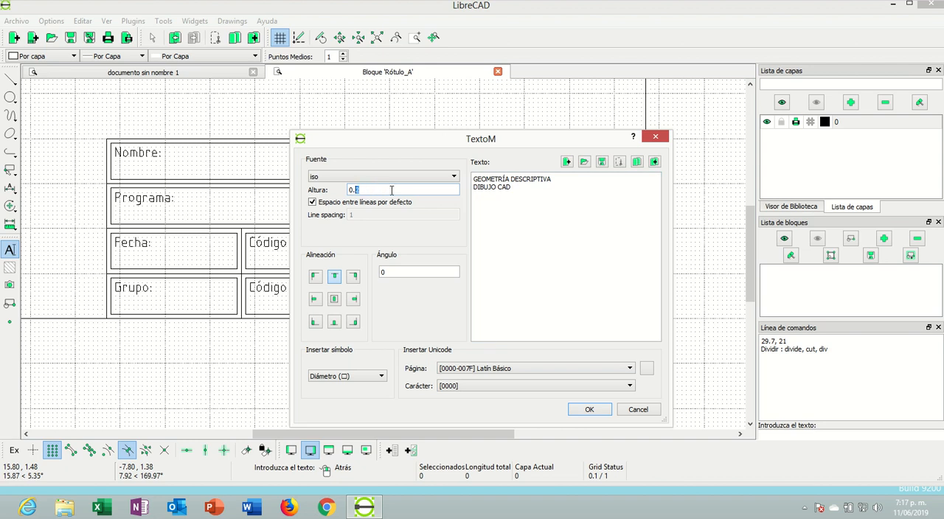
Try placing the two-line heading at 27.3, 3.7 in the large empty cell, undo it and end the command
click(594, 411)
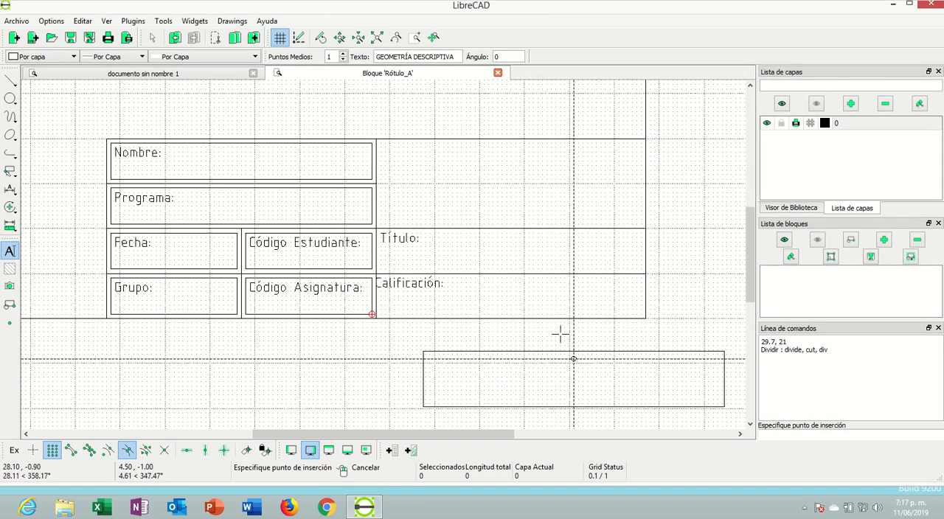
click(537, 155)
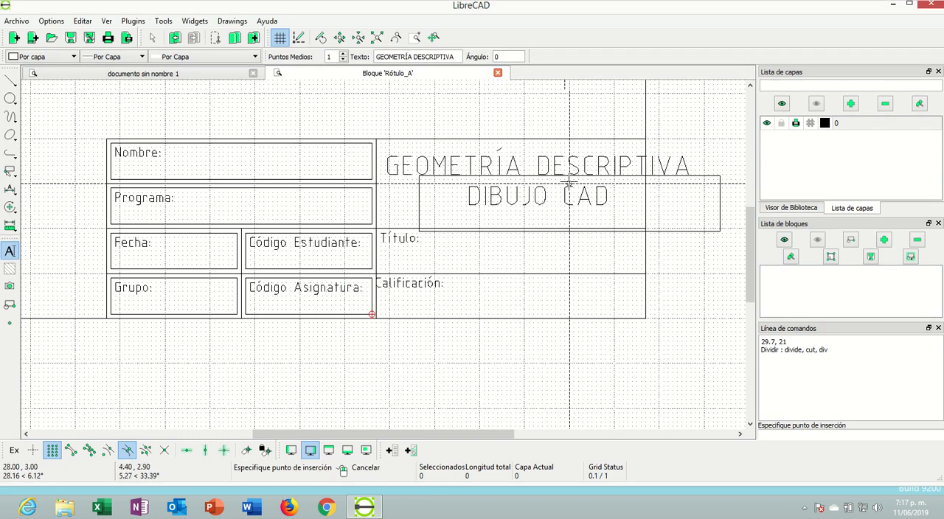
right_click(554, 171)
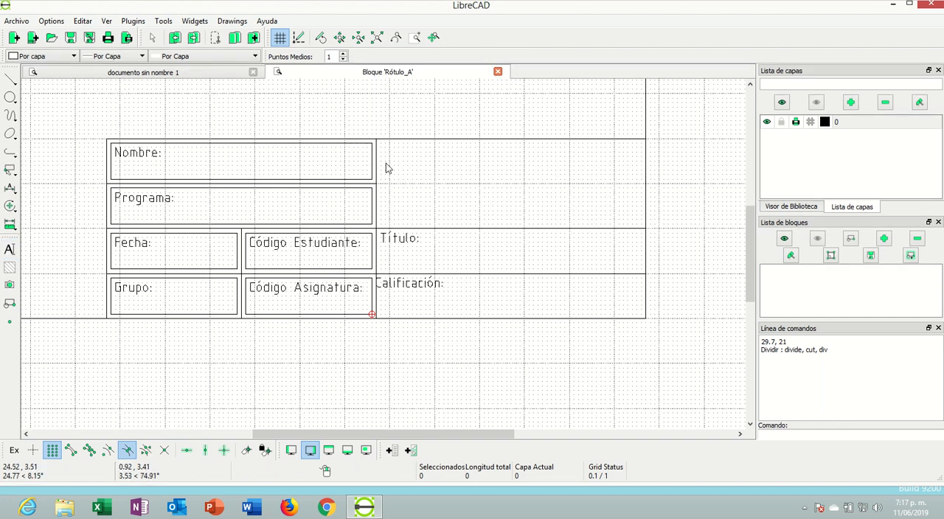
Break the heading into GEOMETRÍA, DESCRIPTIVA and DIBUJO CAD lines, place it at 26.6, 3.8 in the large empty cell and end the command
click(10, 250)
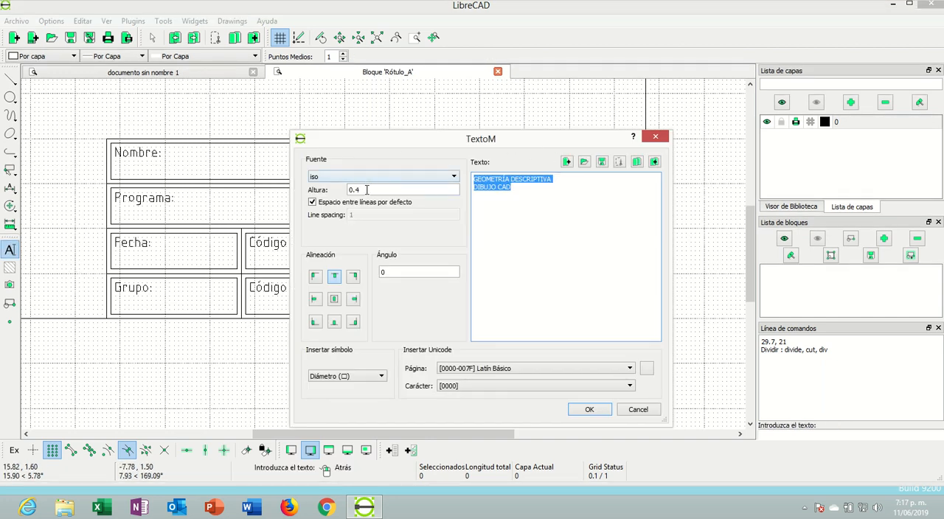
click(533, 194)
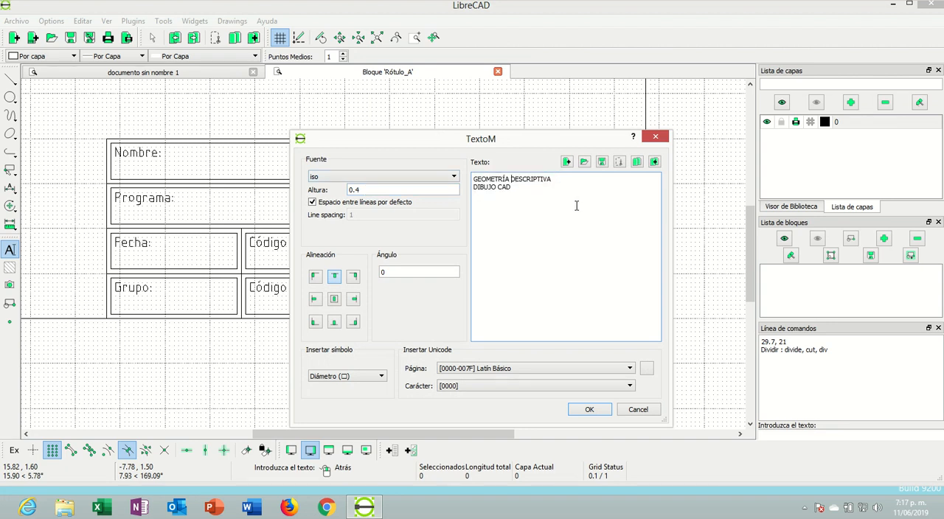
key(BackSpace)
key(Return)
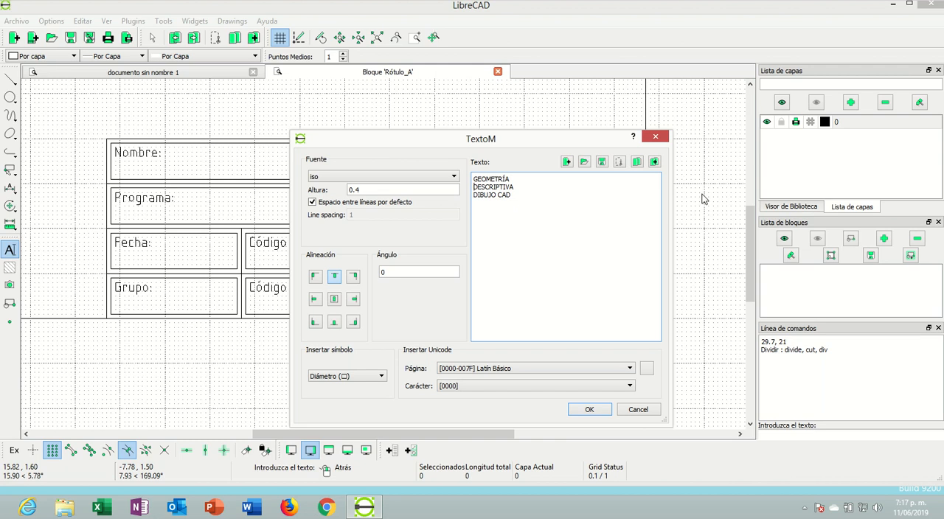
click(578, 411)
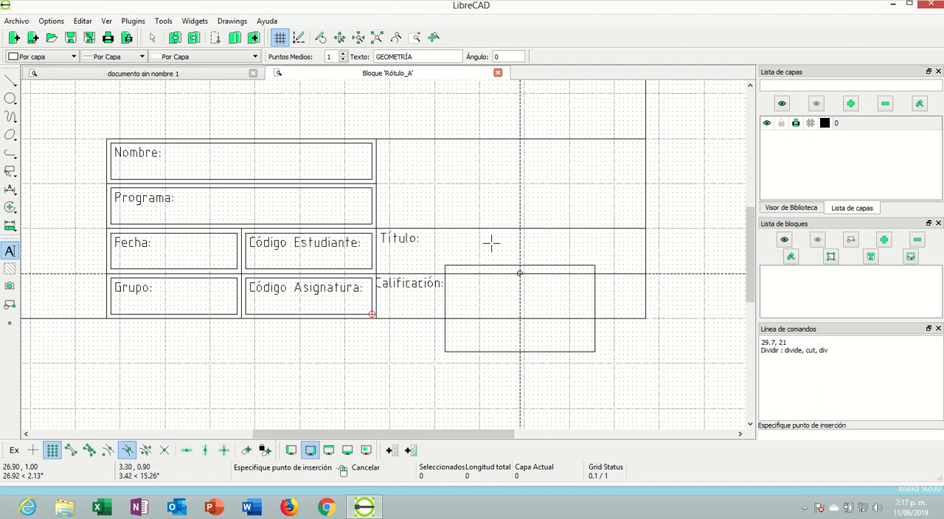
click(506, 147)
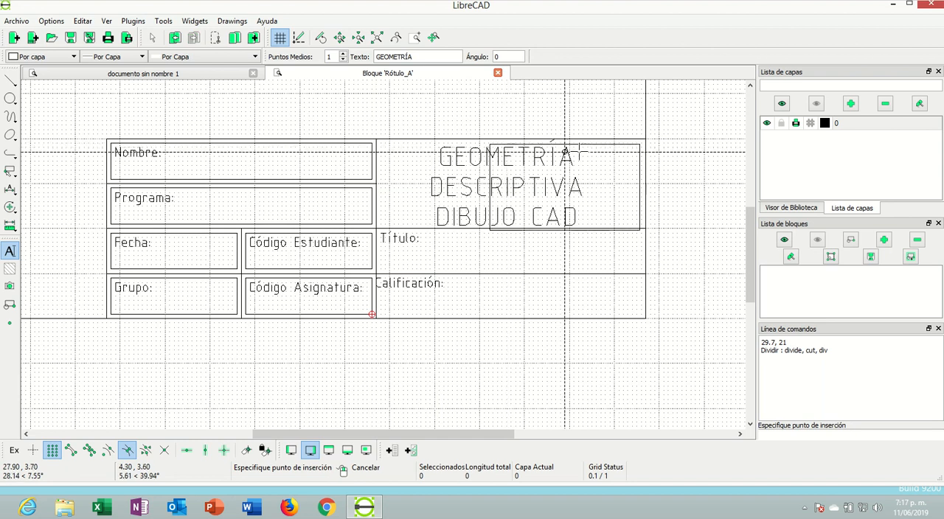
right_click(497, 288)
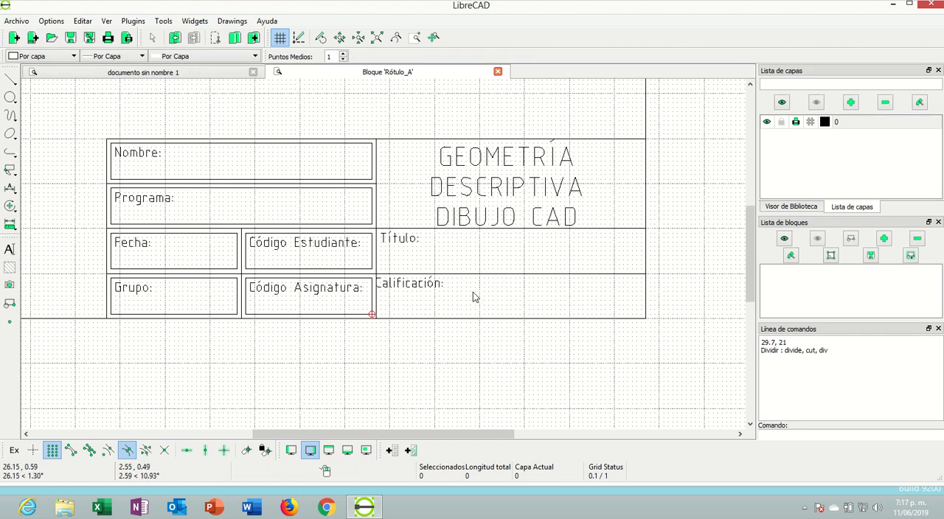
Finish editing the Rótulo_A block by closing its editing window and return to the main drawing
scroll(463, 256, down, 1)
scroll(270, 124, down, 9)
scroll(268, 119, down, 5)
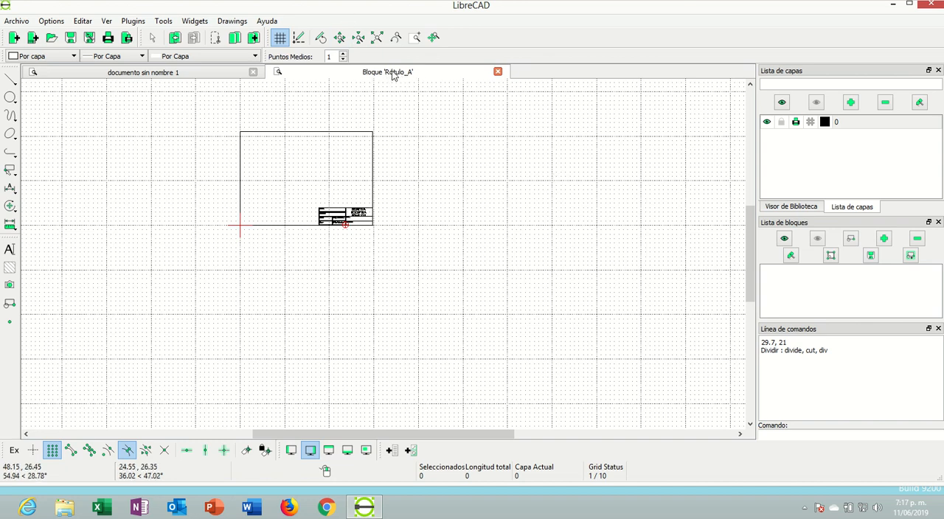
click(498, 72)
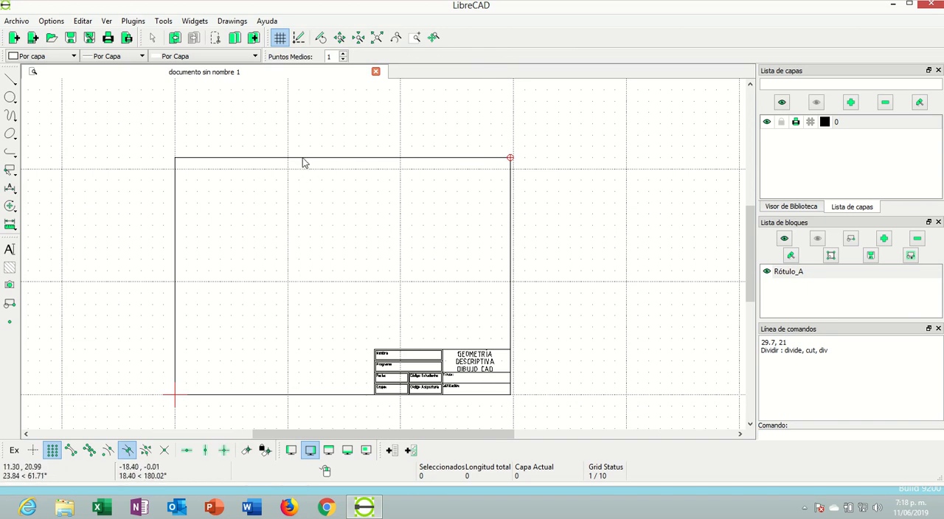
Save the Rótulo_A block to the Dibujos folder as a DXF 2007 file named Rótulo
click(871, 256)
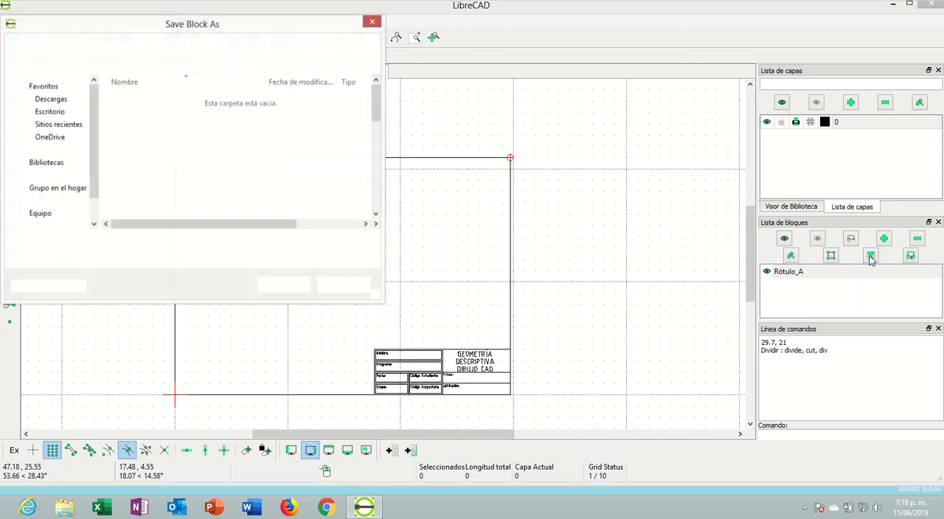
click(372, 21)
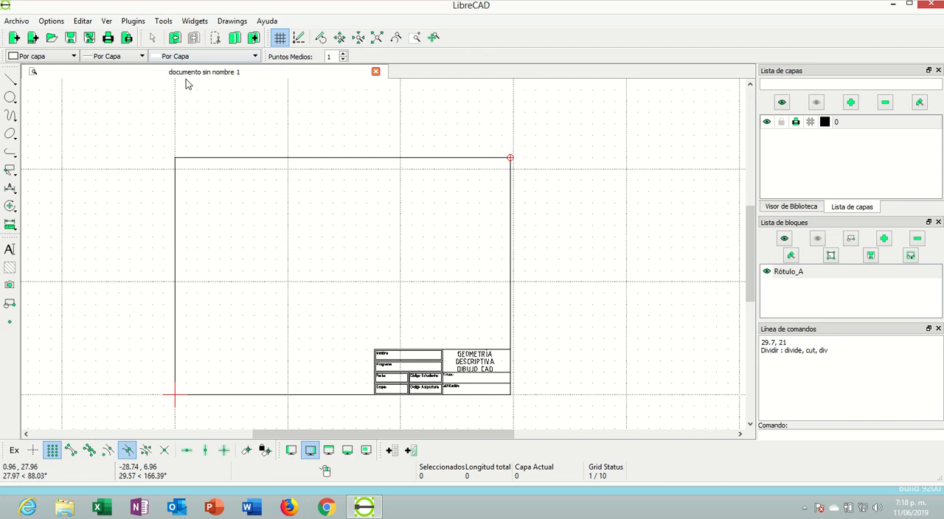
click(872, 257)
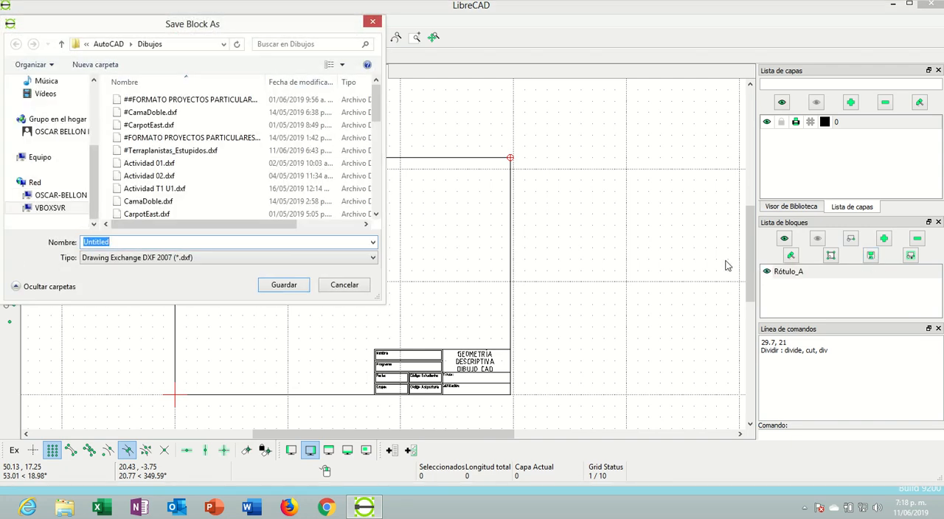
key(BackSpace)
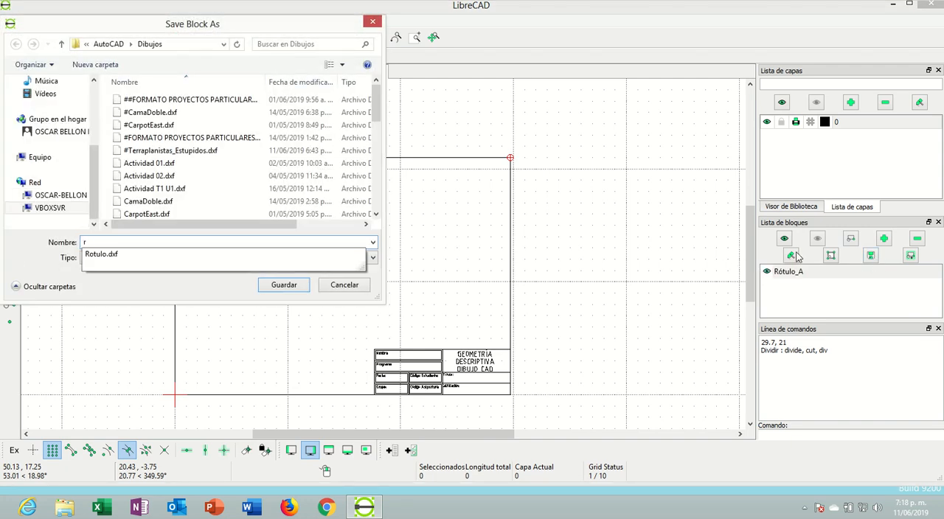
text(Rótulo)
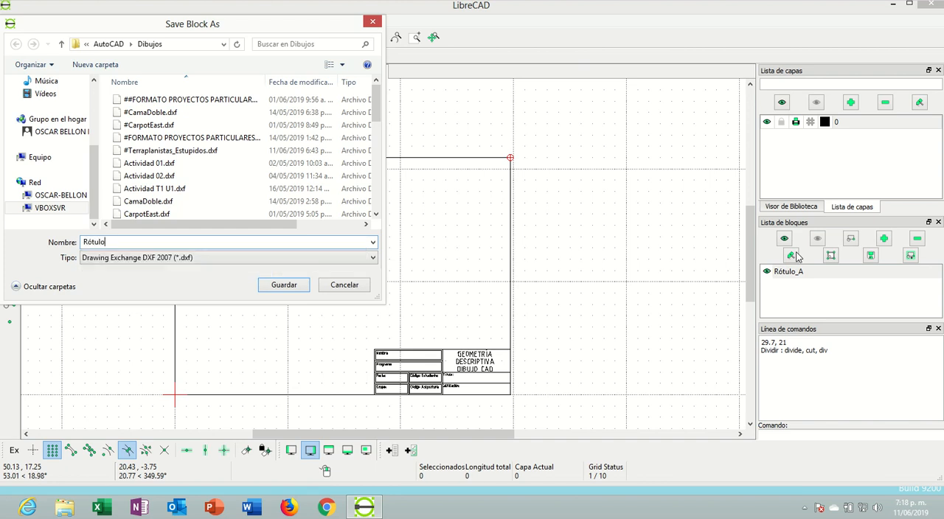
key(Return)
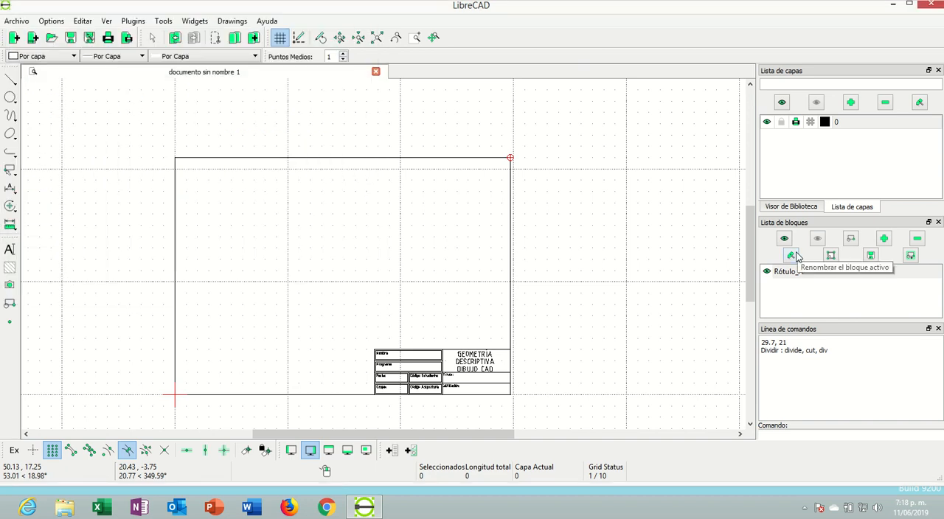
Delete the inserted sheet frame and title block from the main drawing
click(211, 160)
key(Delete)
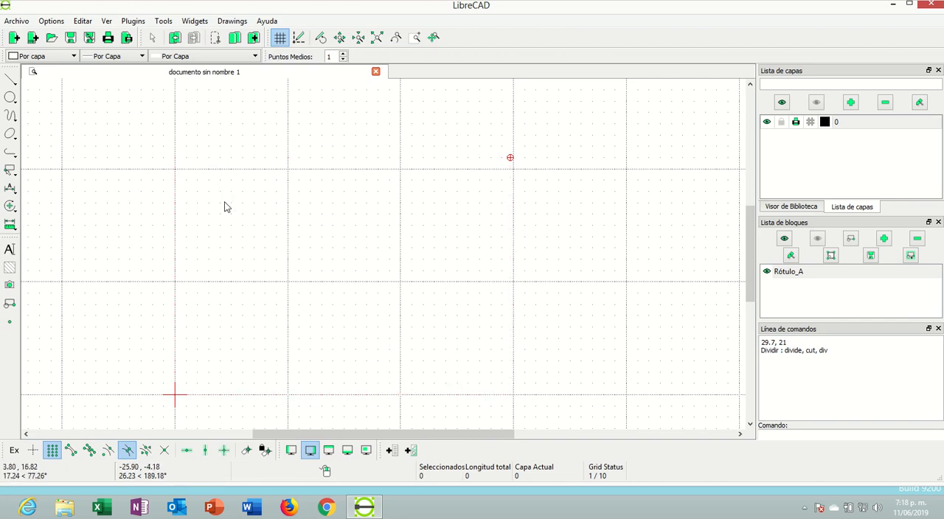
scroll(222, 198, up, 2)
scroll(335, 239, down, 5)
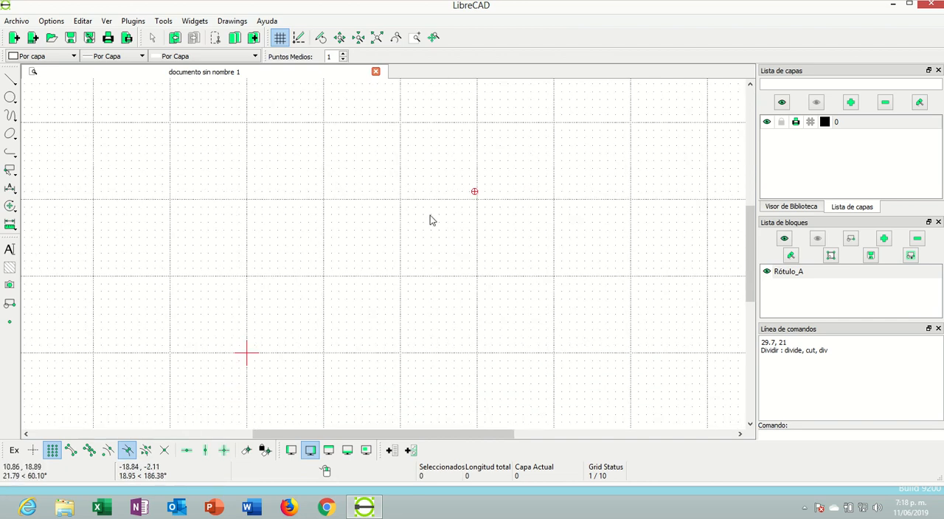
scroll(482, 201, up, 1)
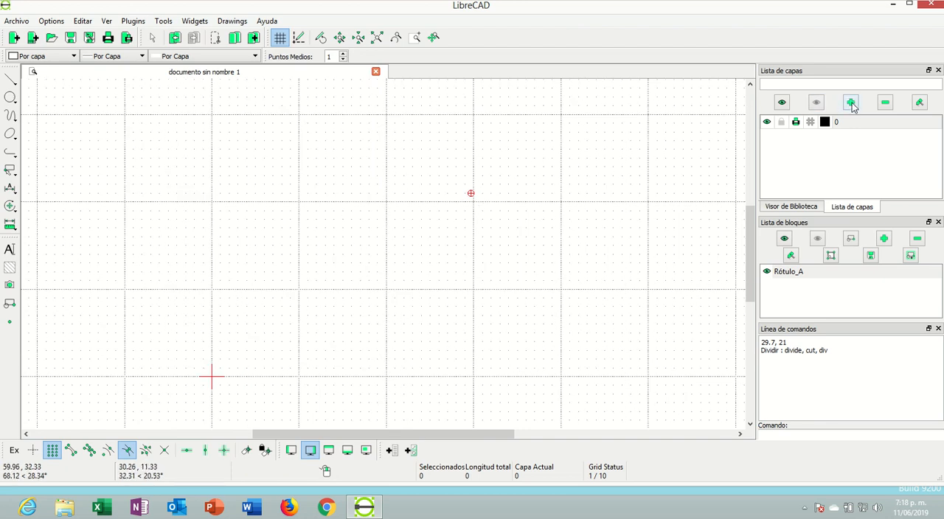
Save the drawing in the Dibujos folder as a DXF 2007 file named prueba_05
click(89, 38)
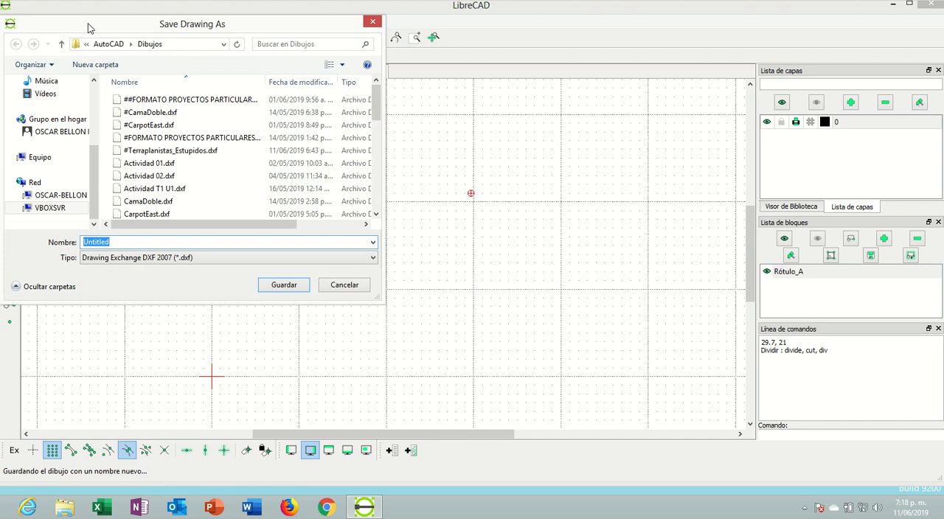
text(Prue)
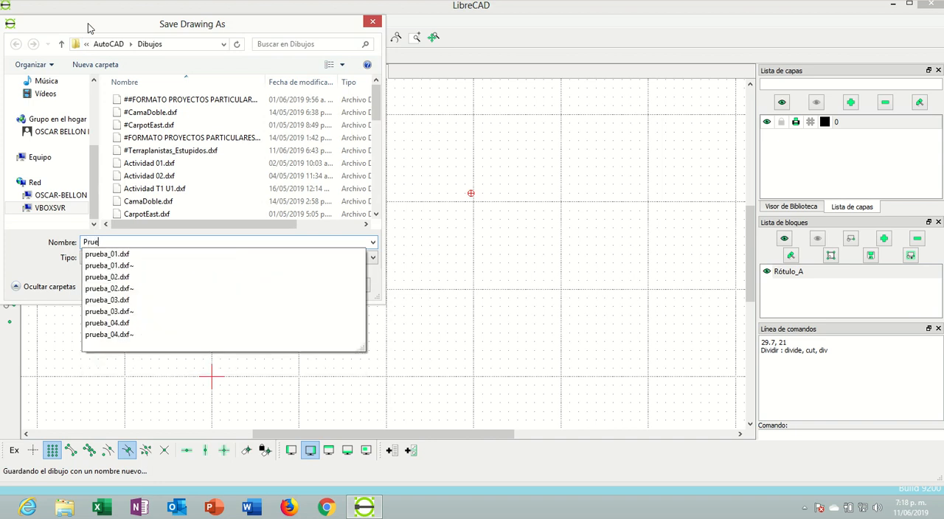
key(BackSpace)
key(BackSpace)
text(prueba_05)
key(Return)
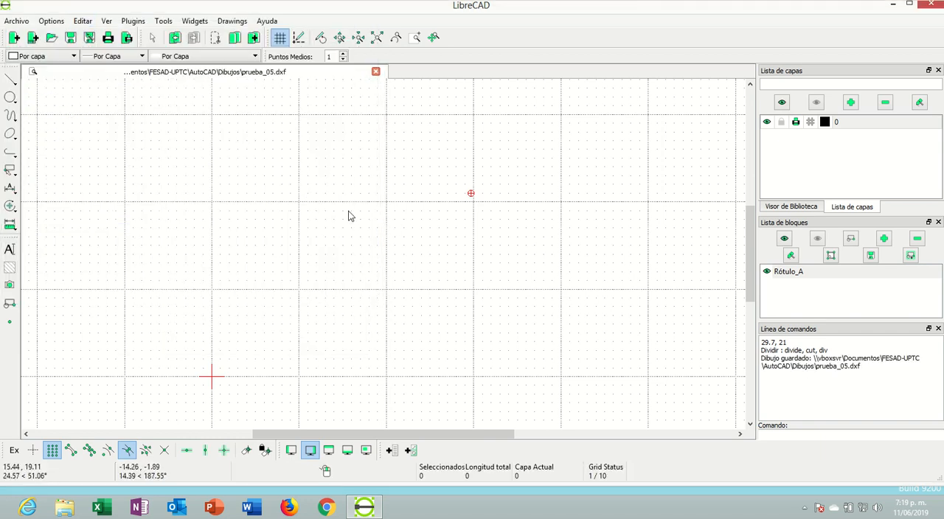
Create a new layer named Paredes with the default colour, width and continuous line type
scroll(518, 183, up, 1)
scroll(499, 204, down, 1)
scroll(448, 224, up, 1)
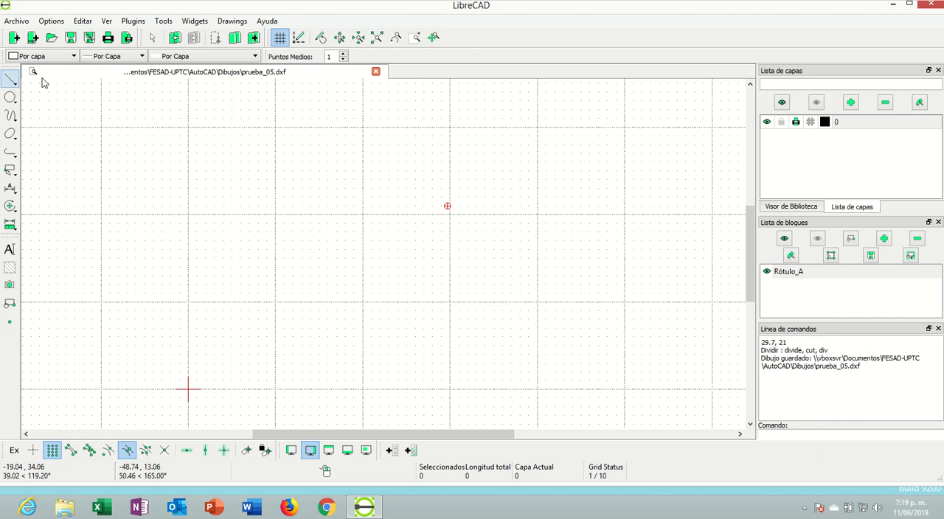
click(851, 104)
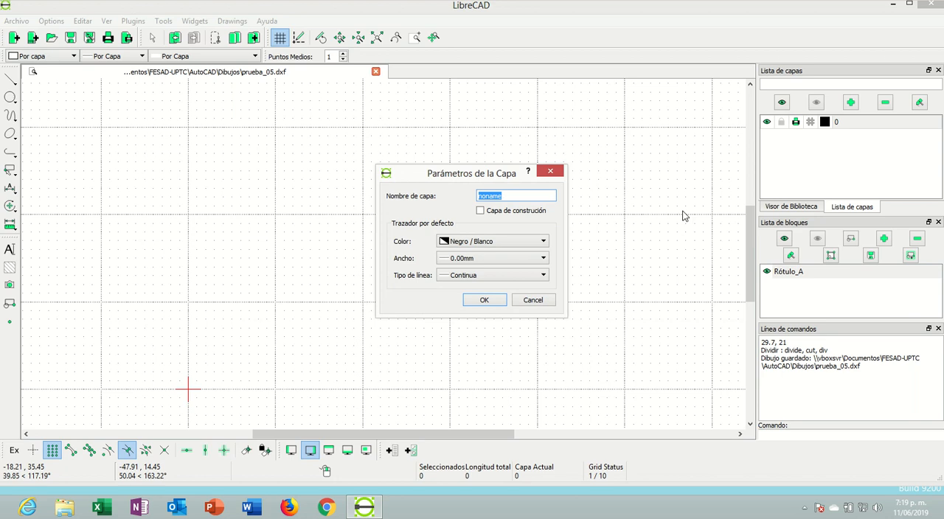
text(Paredes)
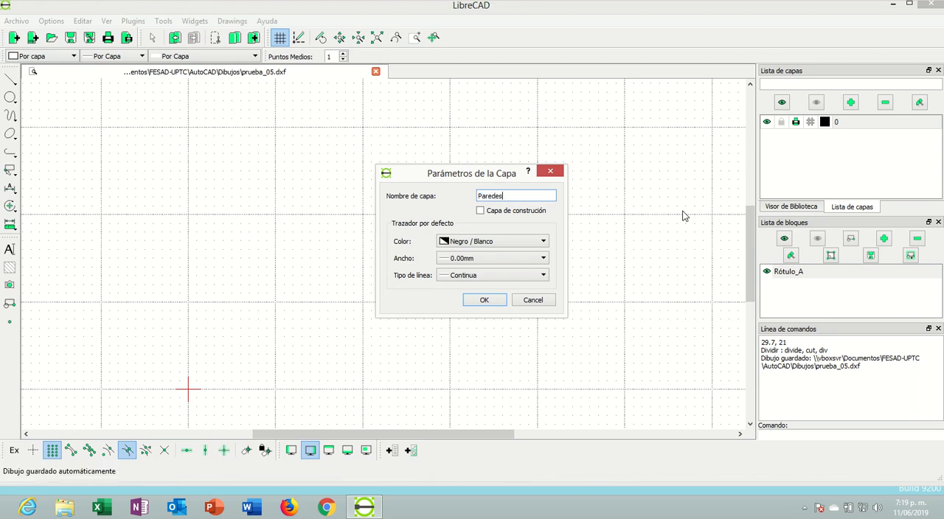
key(Return)
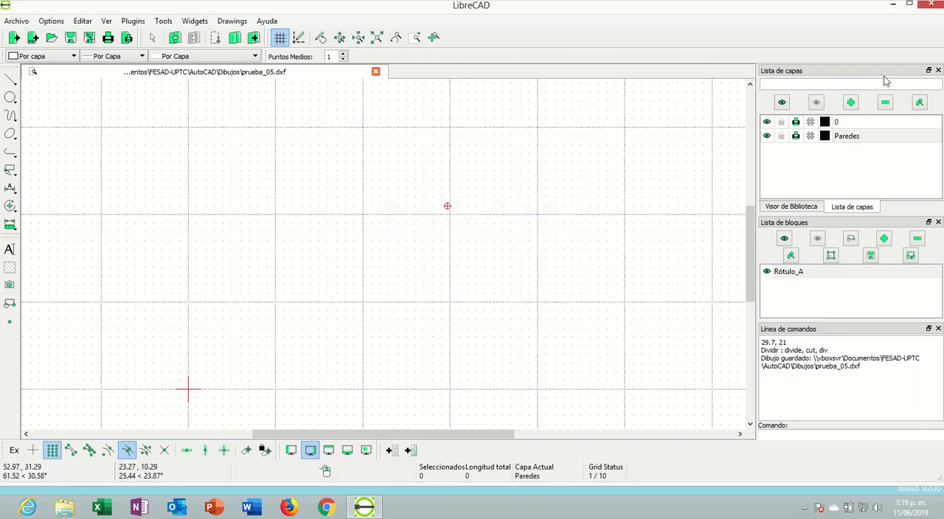
Create another layer named Puertas y ventanas with the default pen settings
click(851, 104)
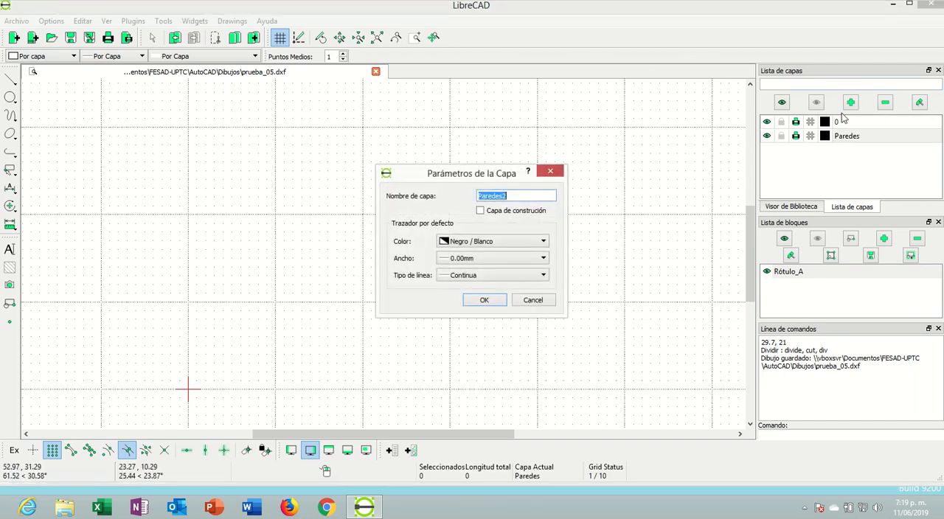
text(Ouer)
key(BackSpace)
key(BackSpace)
key(BackSpace)
key(BackSpace)
text(Puertas)
key(BackSpace)
key(BackSpace)
text(as y ventanas)
key(Return)
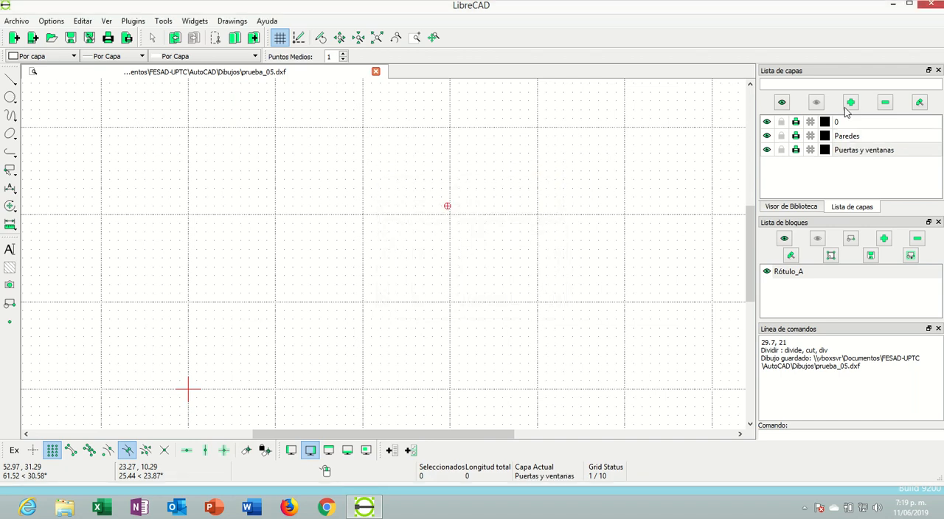
Add two more layers named Cotas and Texto, both with the default pen settings
click(845, 106)
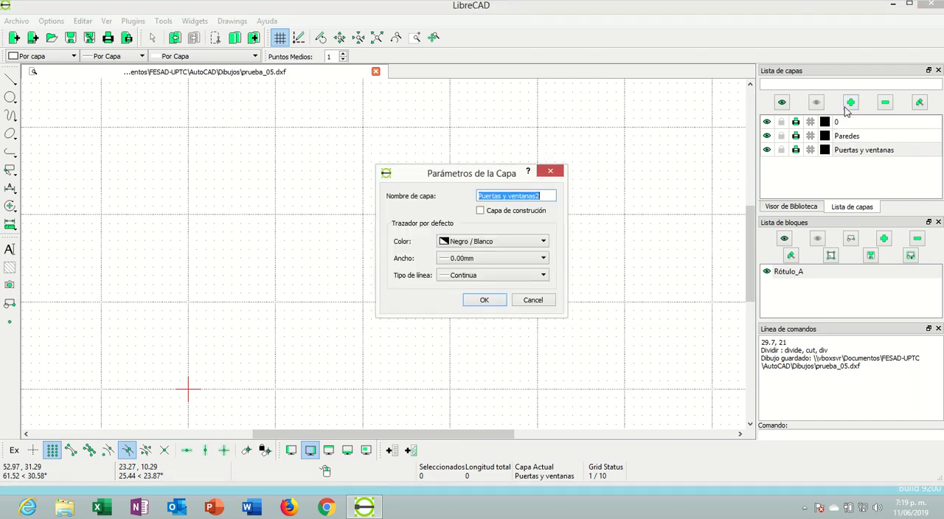
text(Cotas)
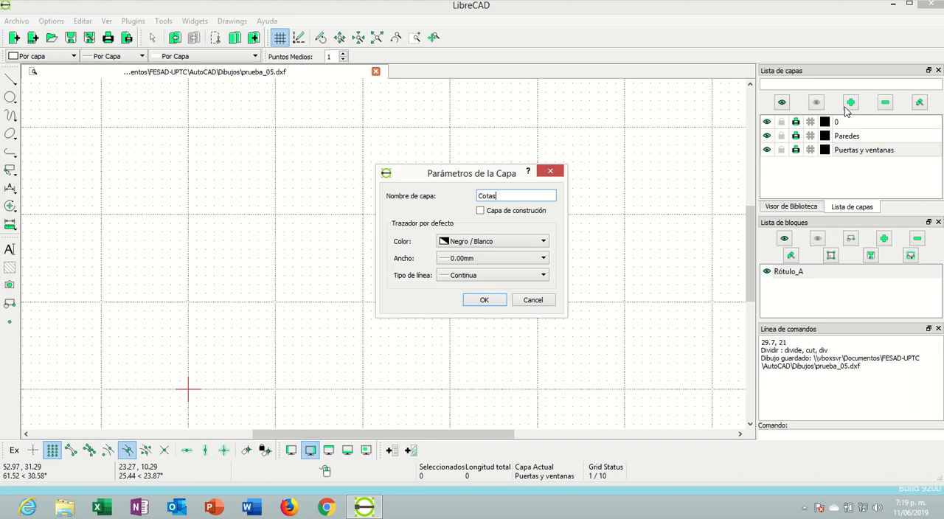
key(Return)
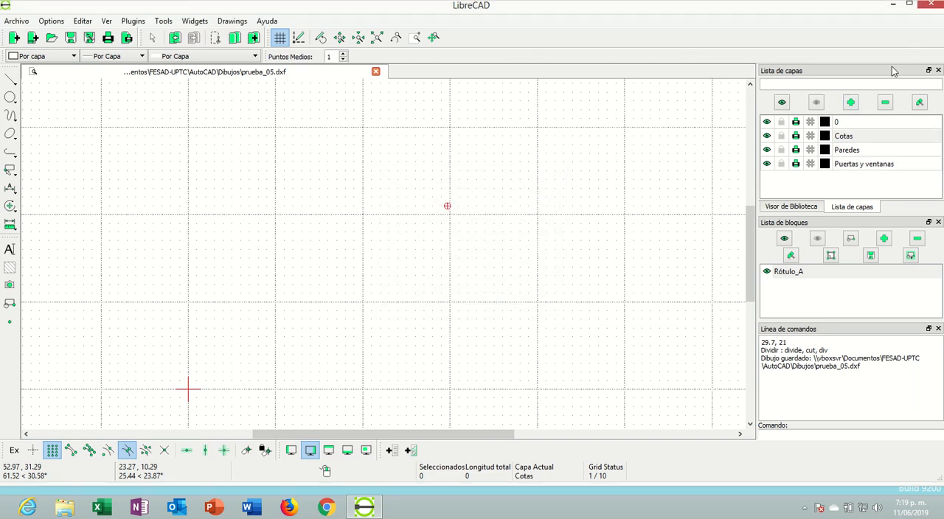
click(852, 105)
text(Texto)
key(Return)
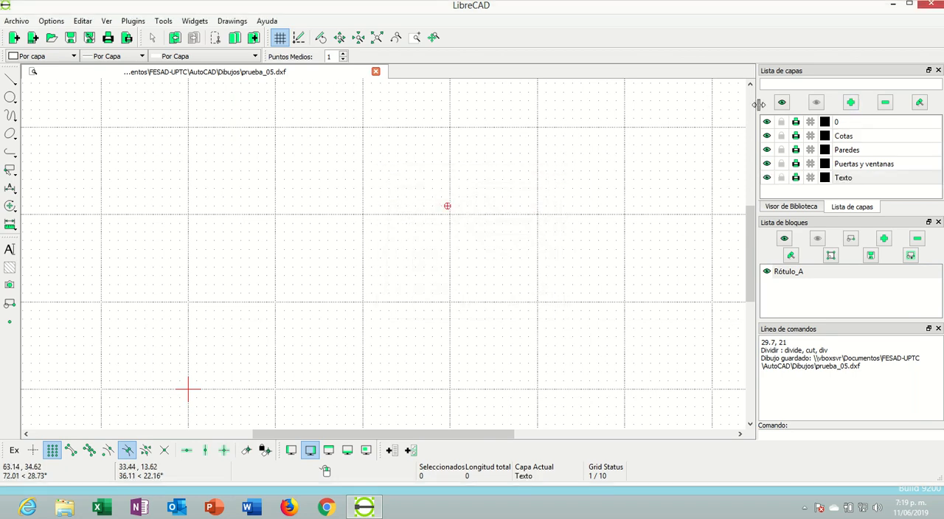
Make layer 0 the current layer and set its colour to Azul
click(838, 124)
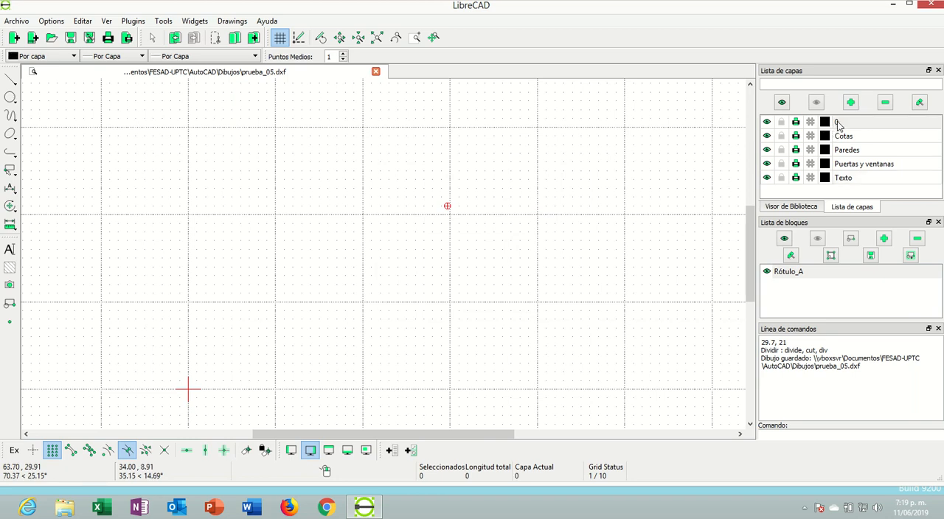
click(919, 103)
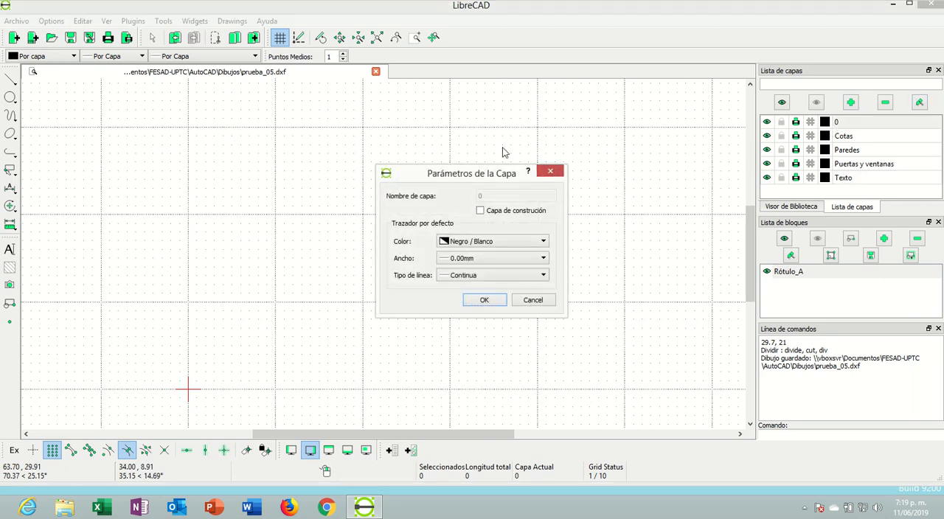
click(513, 242)
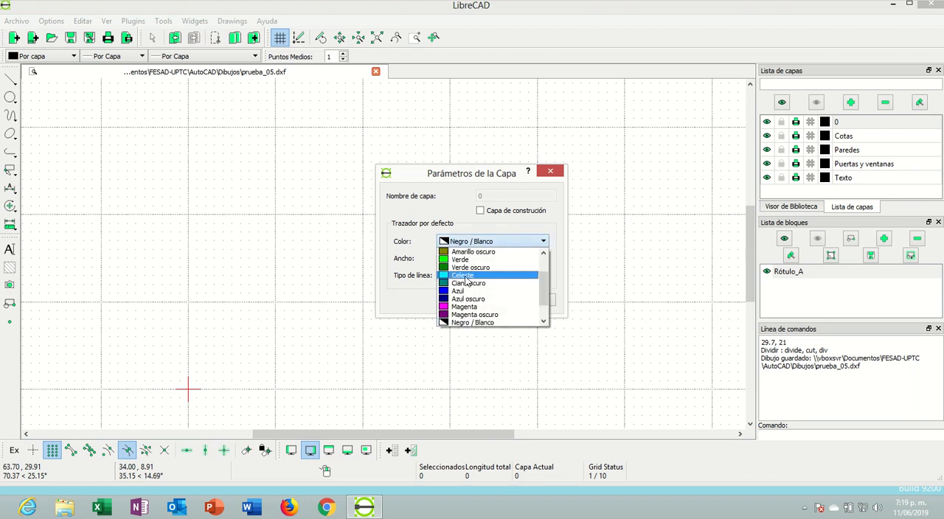
click(457, 290)
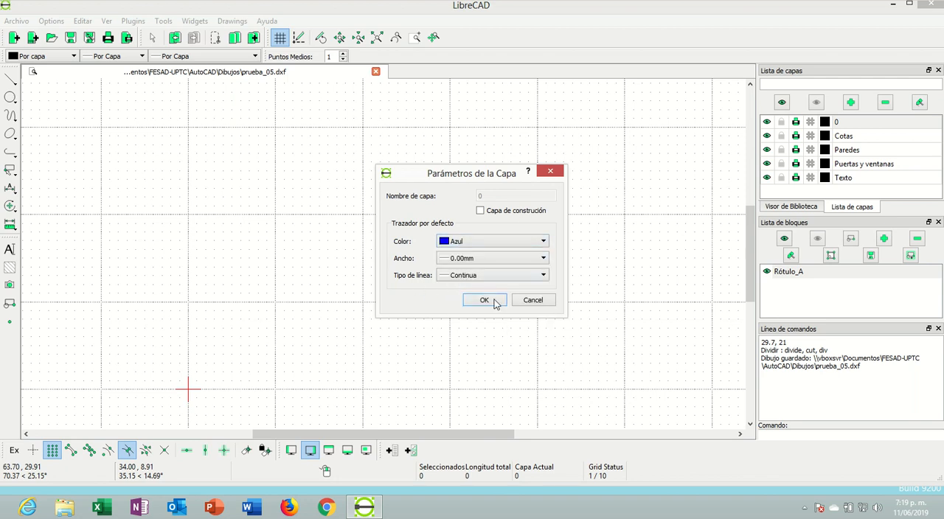
click(487, 300)
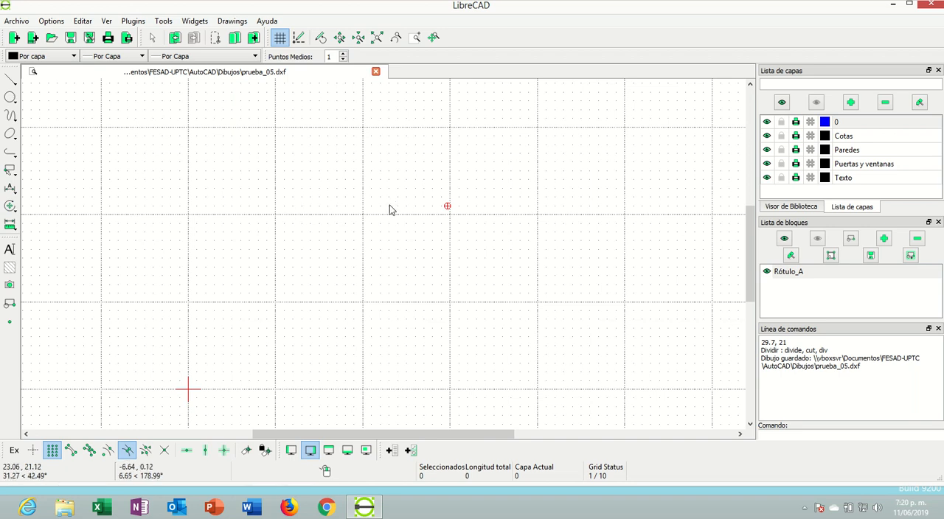
Draw a vertical line of length 7 with its snap point set to Inicio, starting at 2, 2, and end the command
click(10, 79)
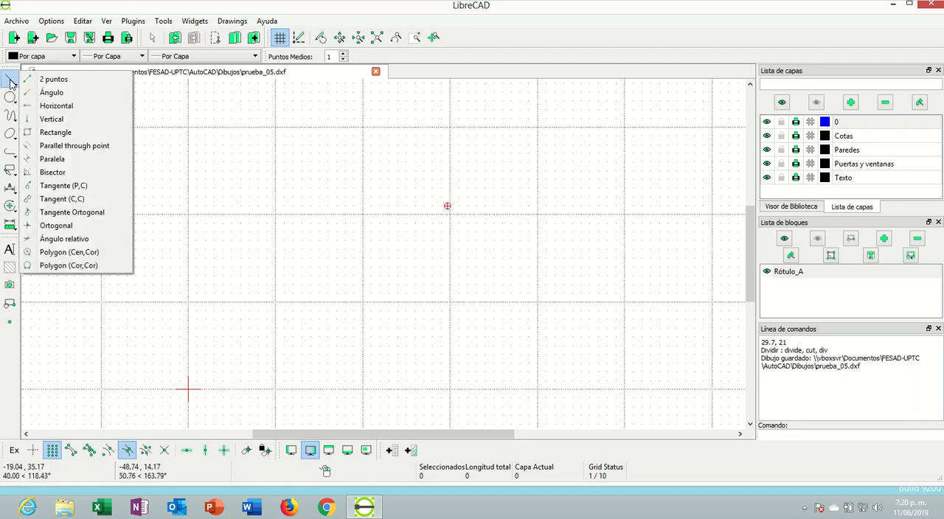
click(56, 105)
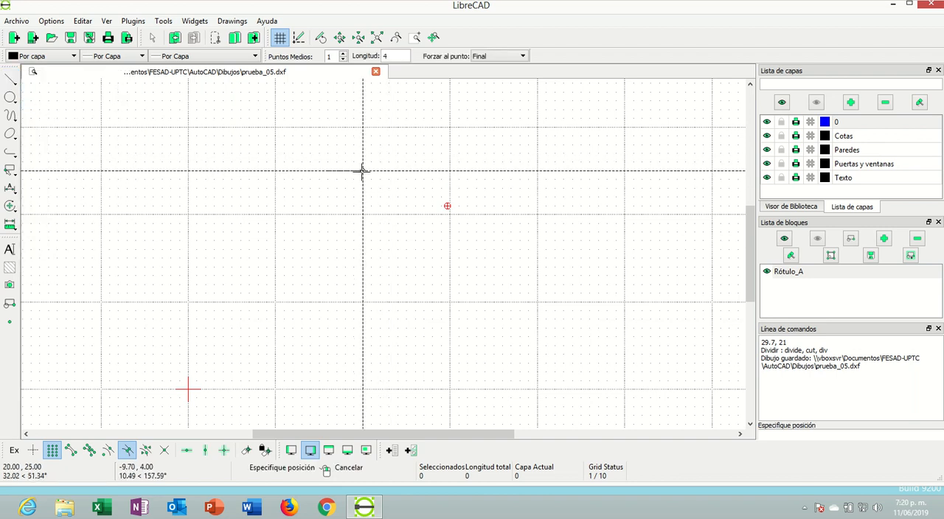
click(12, 81)
click(51, 119)
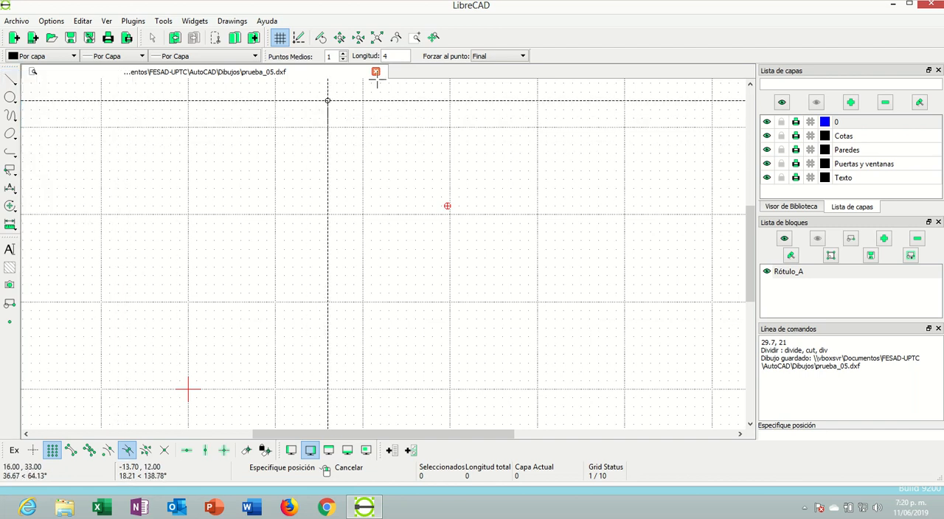
double_click(384, 55)
text(7)
click(479, 55)
click(481, 65)
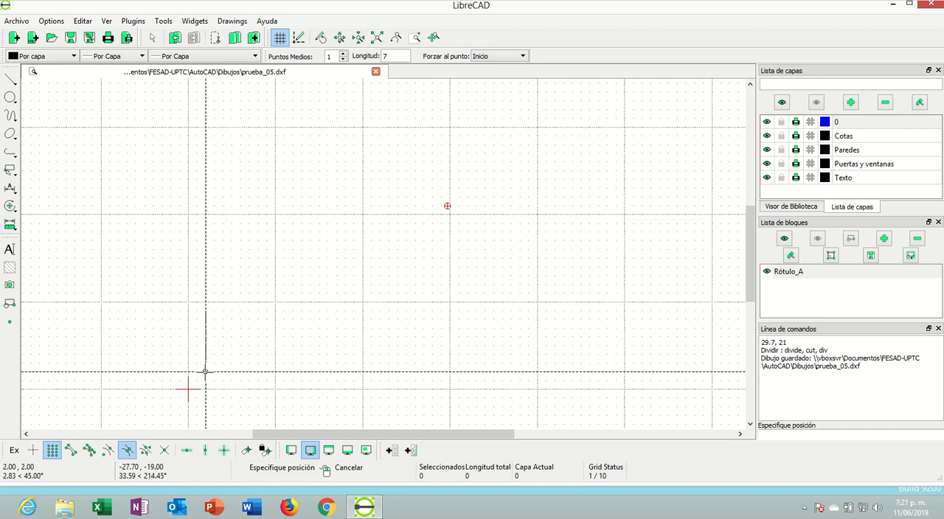
click(206, 371)
scroll(214, 354, up, 2)
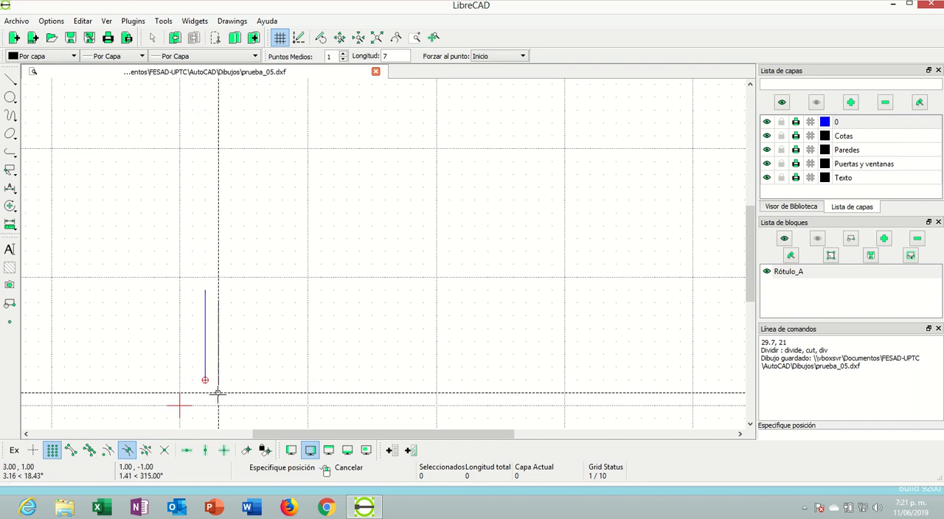
scroll(253, 349, up, 3)
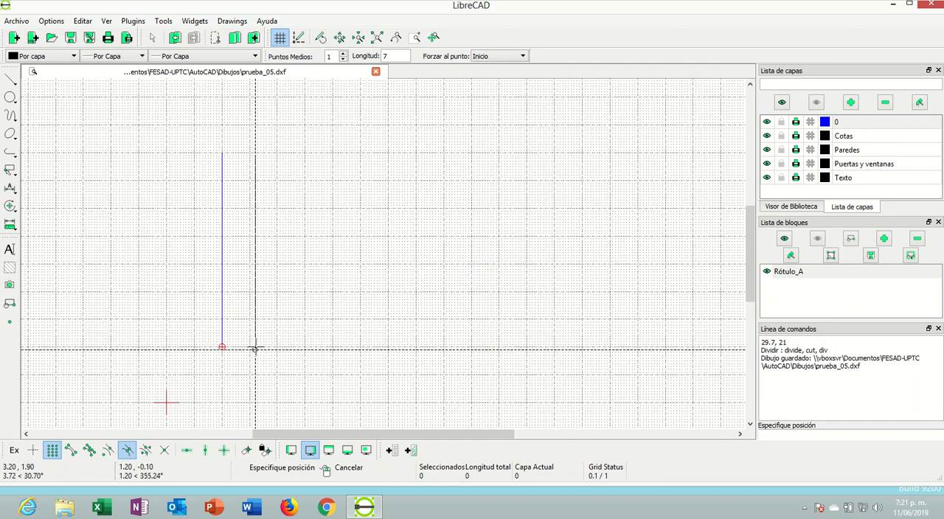
scroll(256, 227, down, 3)
scroll(340, 82, up, 2)
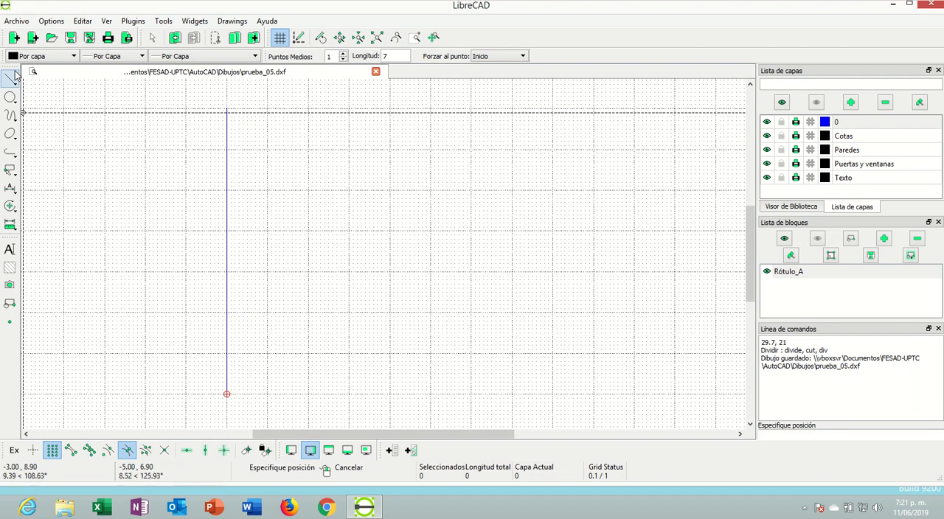
right_click(105, 152)
right_click(107, 155)
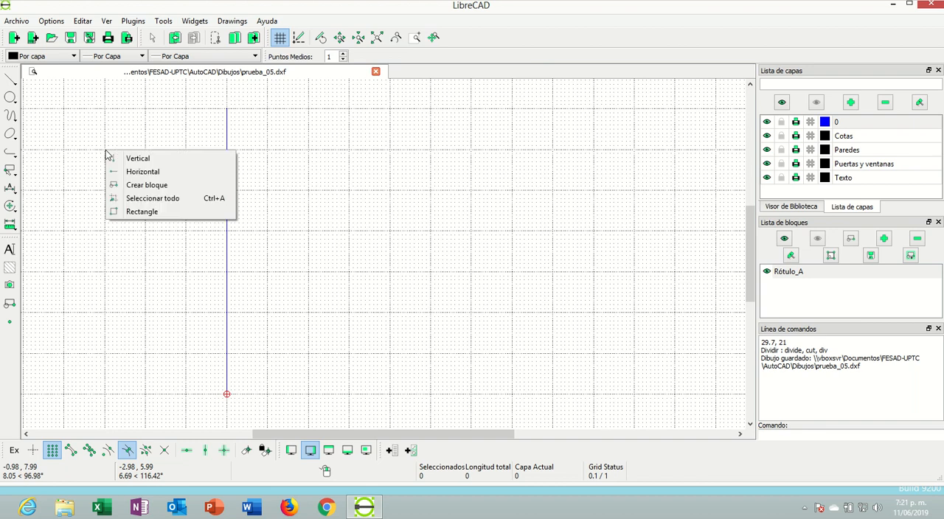
Create one parallel copy of the vertical line at a distance of 10 on its right side
click(11, 79)
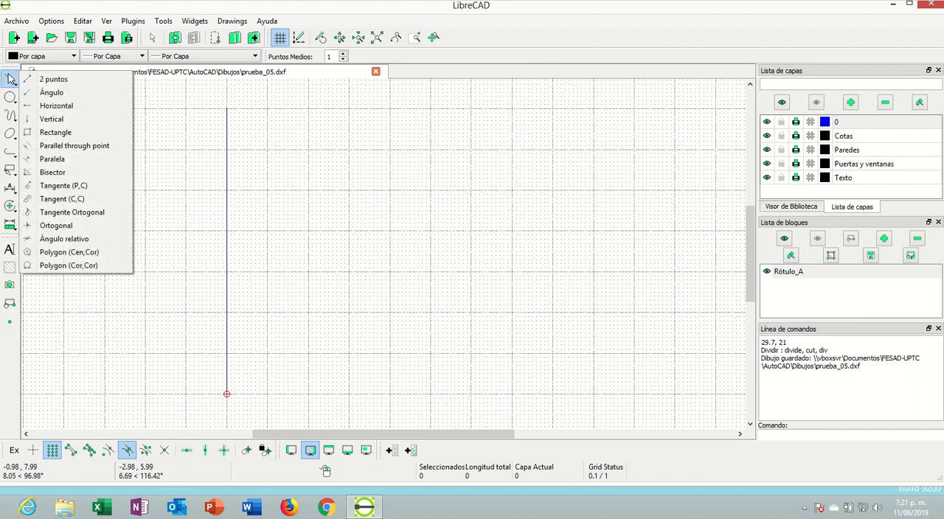
click(52, 159)
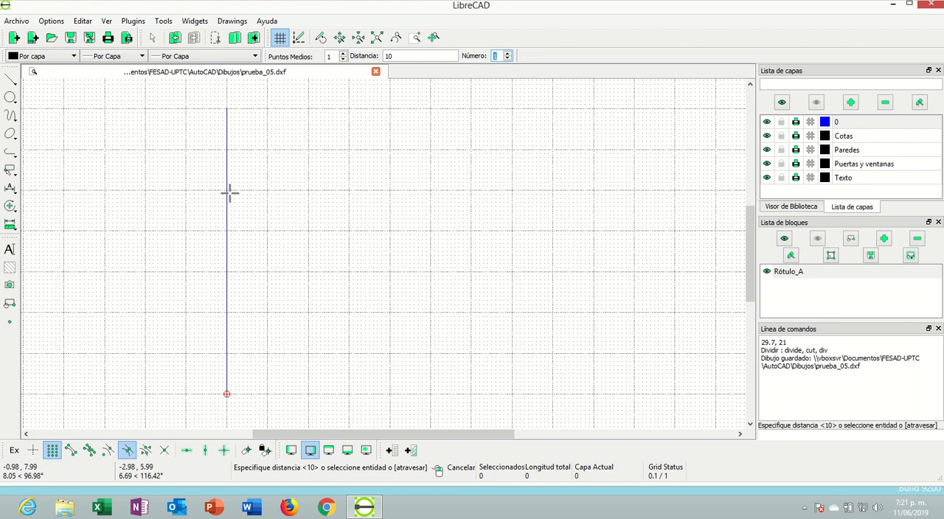
scroll(230, 193, down, 3)
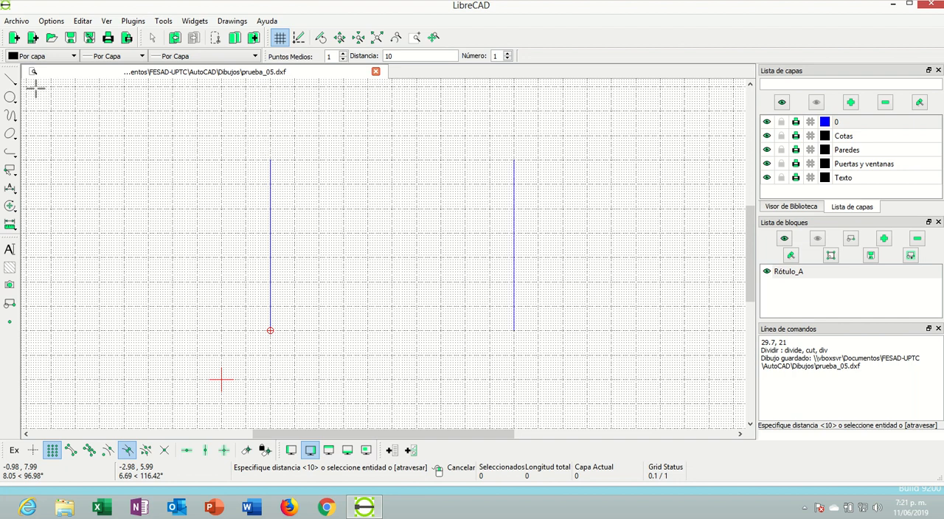
Close the rectangle with two horizontal lines of length 10, starting at the left vertical line's upper and lower endpoints
click(13, 83)
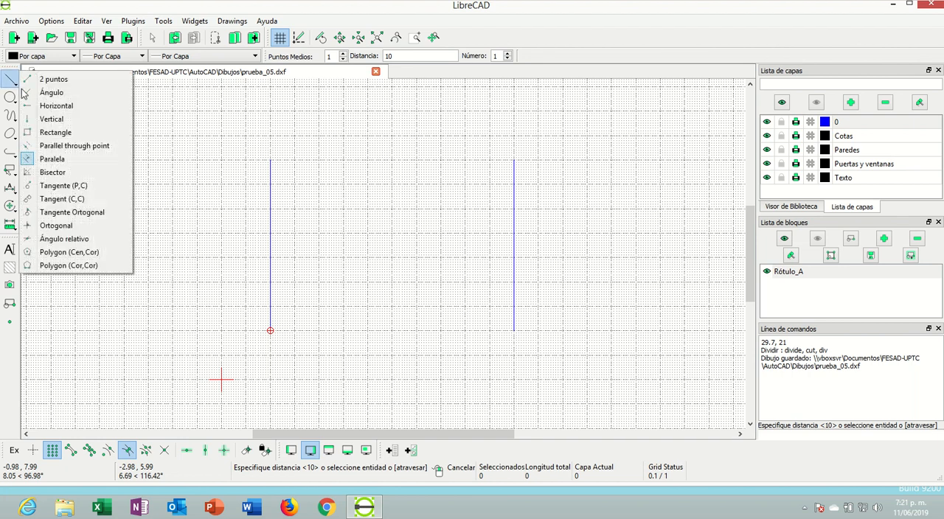
click(35, 106)
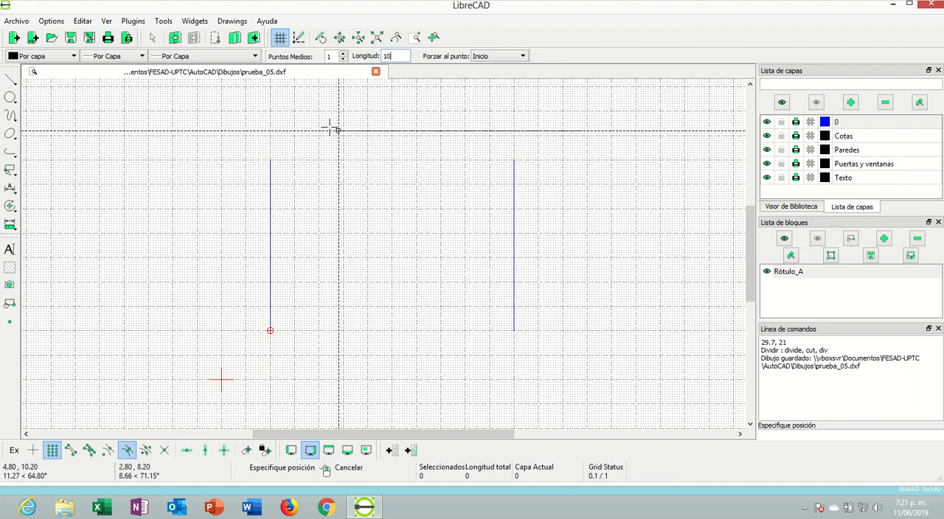
click(270, 160)
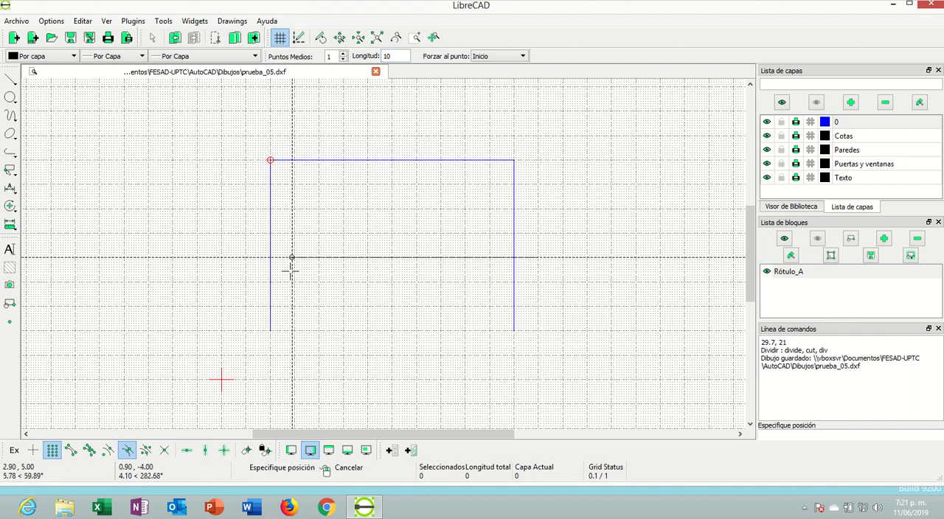
click(270, 331)
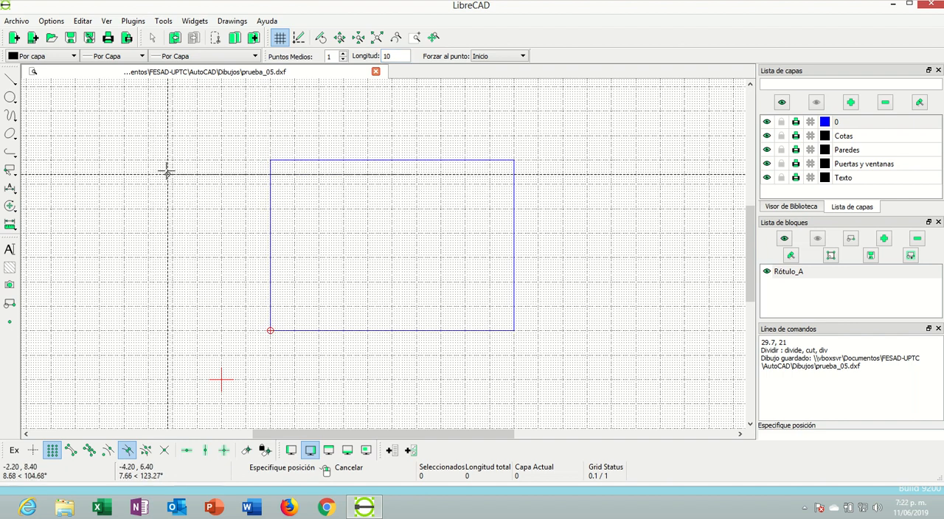
scroll(167, 172, down, 1)
scroll(341, 259, down, 1)
scroll(323, 250, up, 2)
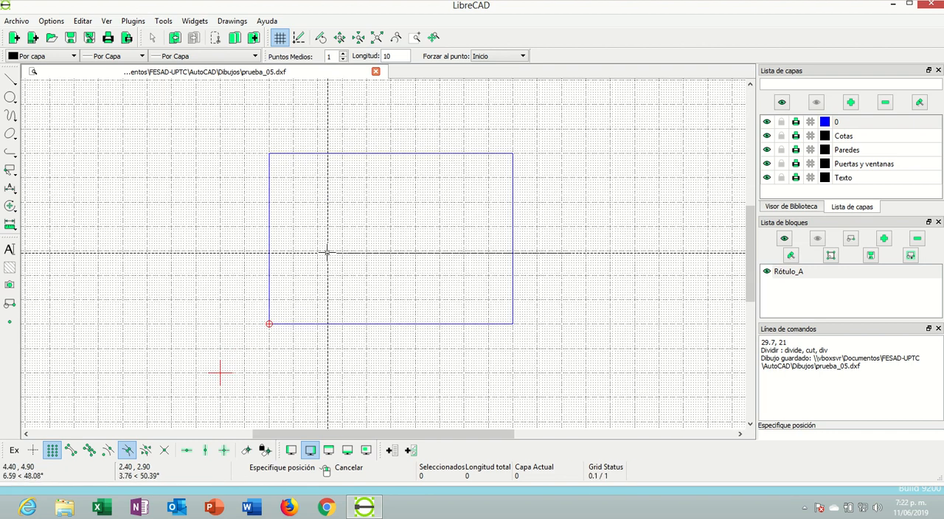
scroll(318, 254, up, 2)
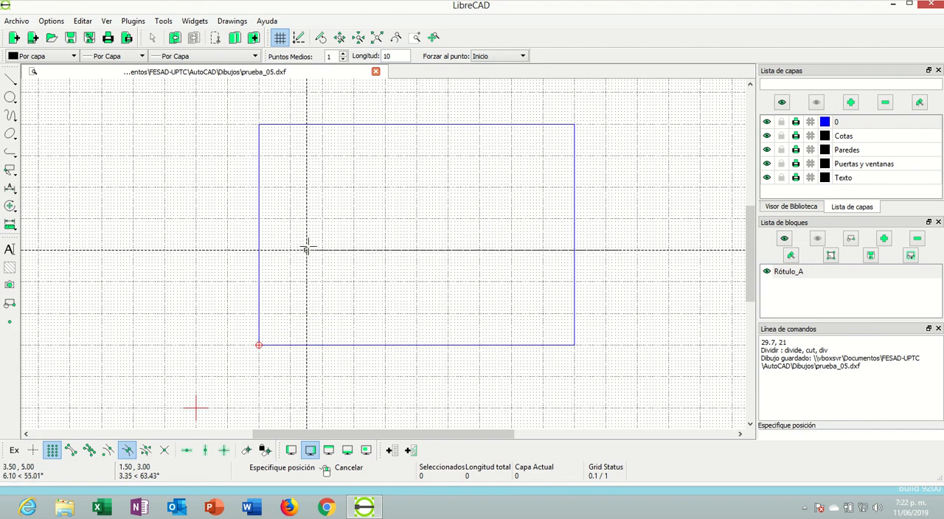
Draw a horizontal line of length 10 across the rectangle, starting at the left side's midpoint at 2, 5.5
scroll(306, 252, down, 1)
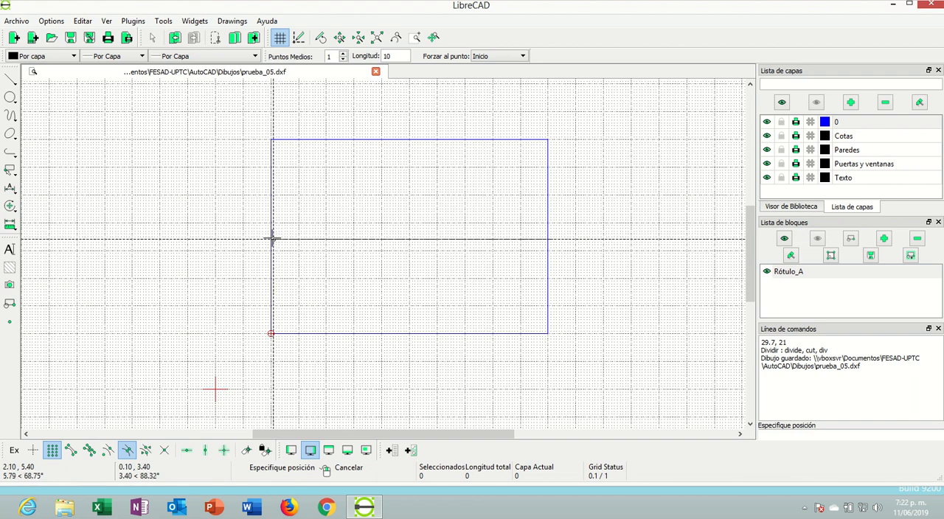
scroll(271, 233, up, 3)
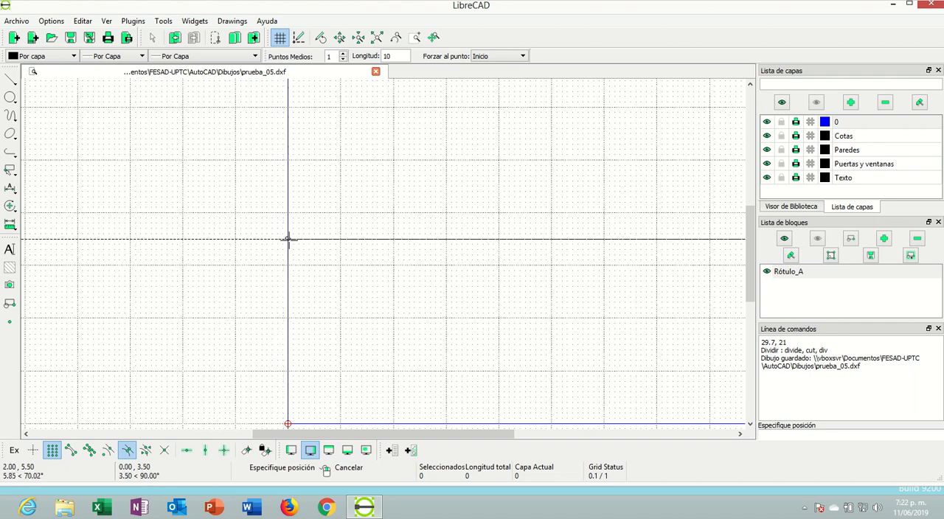
scroll(371, 235, down, 3)
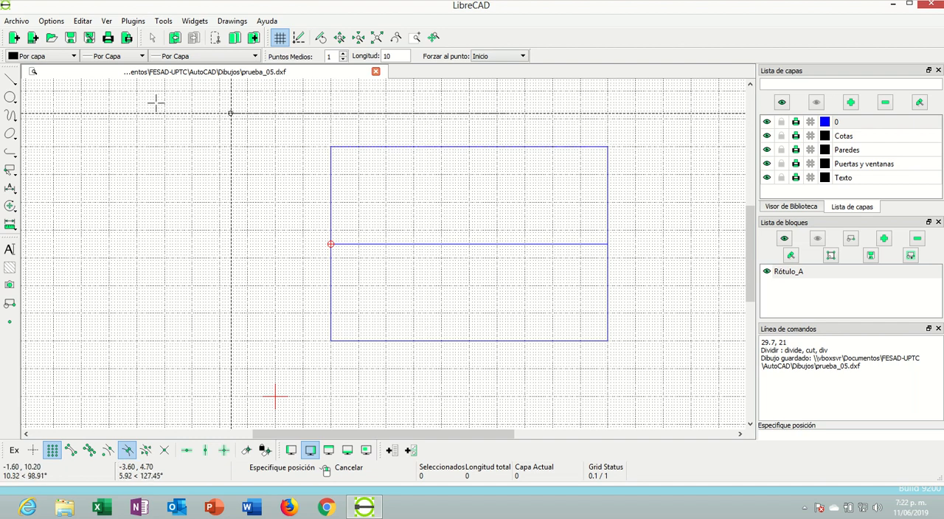
Draw two vertical lines of length 7 inside the rectangle, starting on its lower edge at 5.5, 2 and 9, 2
click(9, 80)
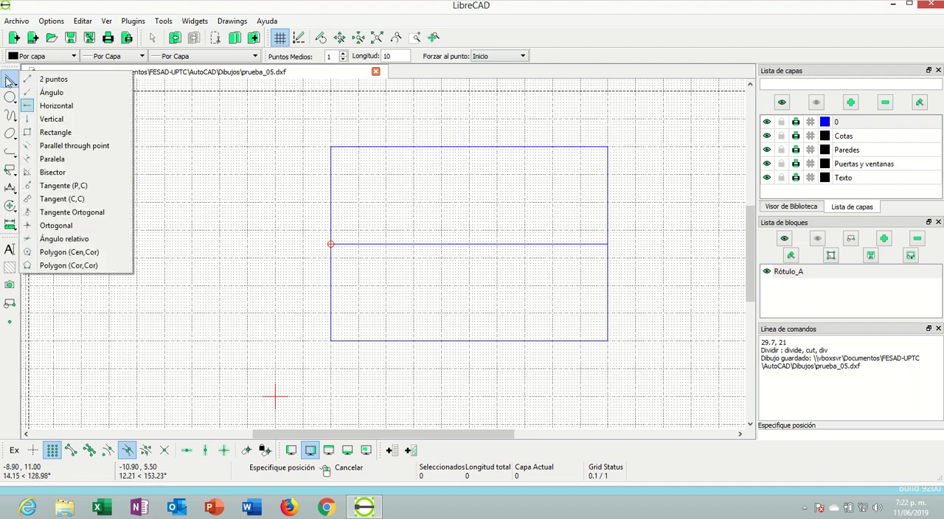
click(59, 119)
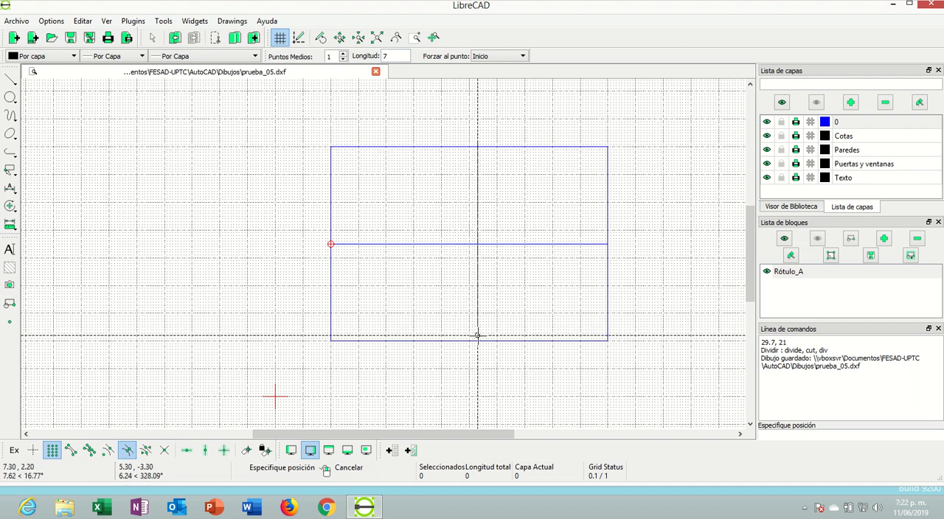
right_click(150, 147)
right_click(149, 148)
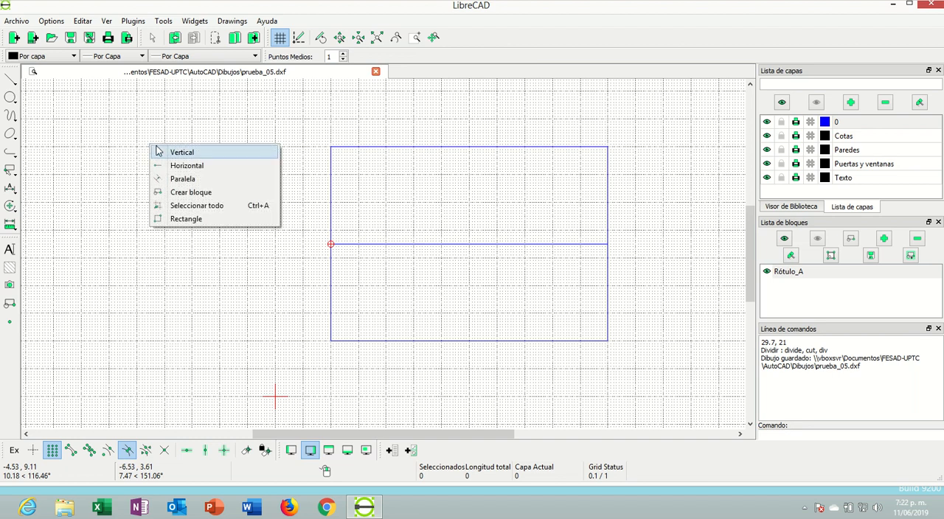
click(166, 151)
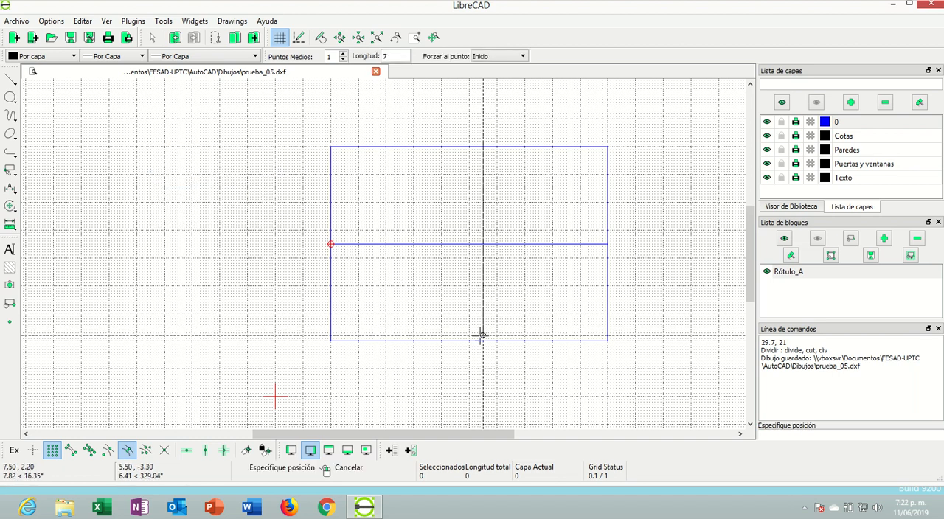
click(428, 341)
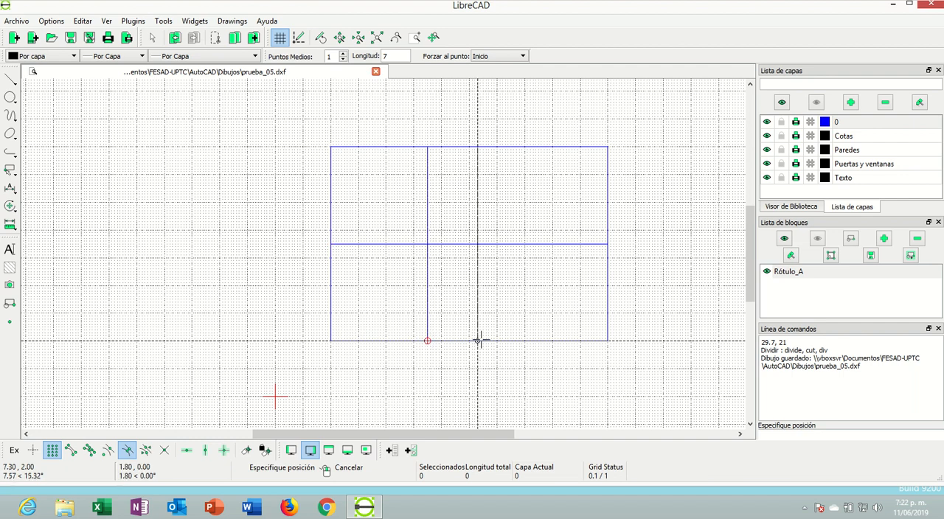
click(525, 340)
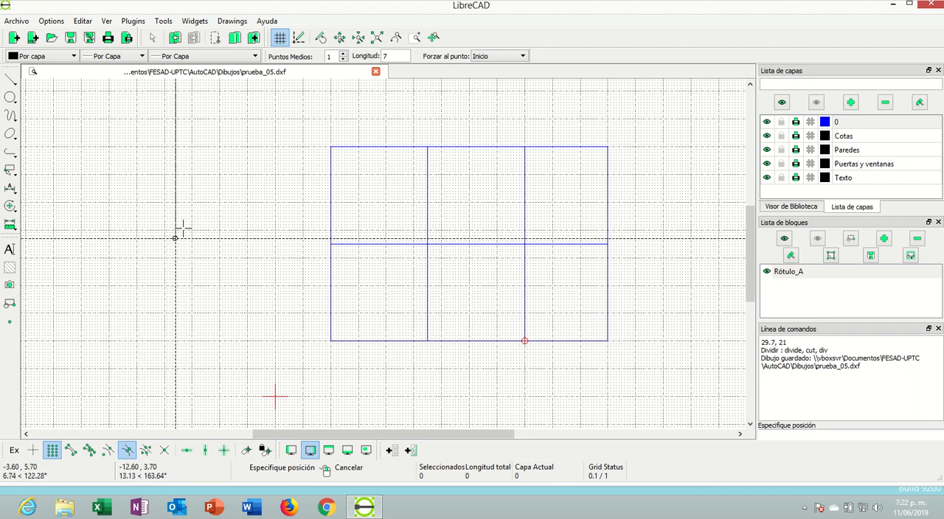
scroll(318, 244, down, 1)
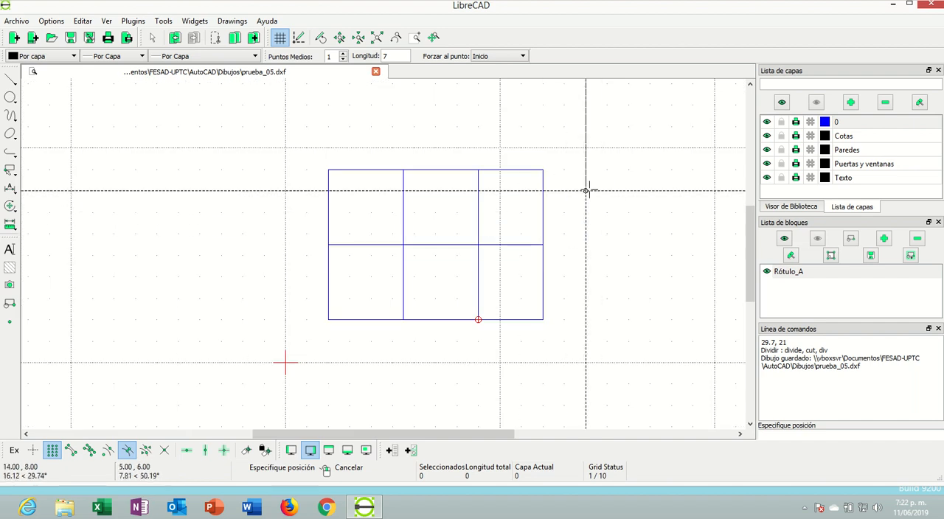
scroll(583, 192, up, 3)
scroll(554, 227, down, 1)
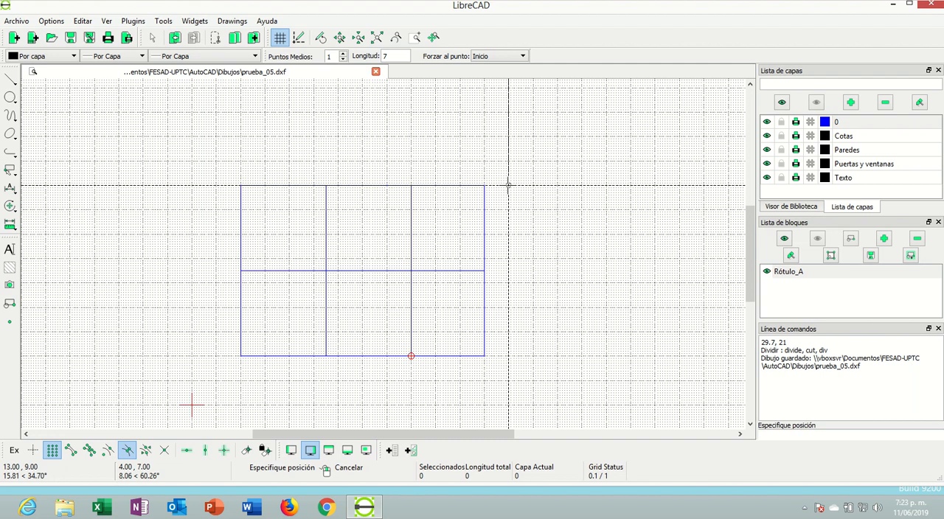
scroll(576, 178, up, 4)
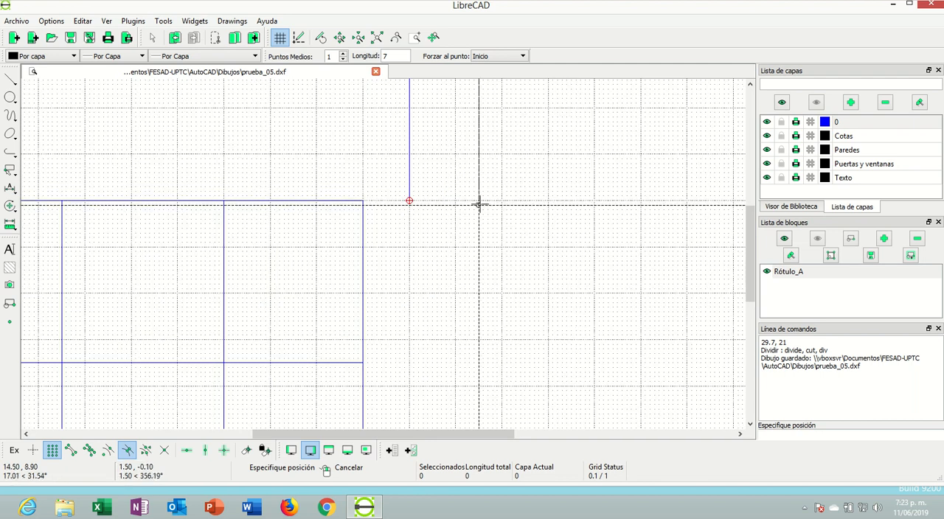
key(Escape)
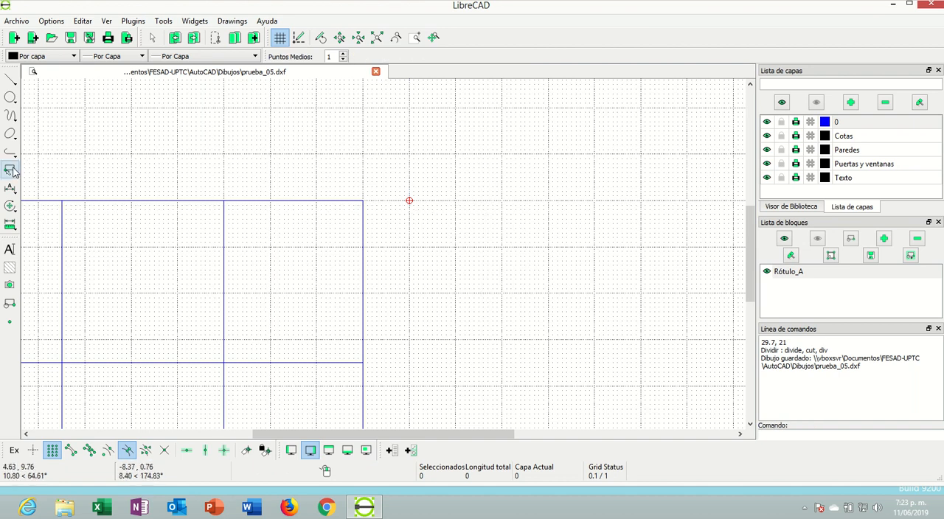
Draw a separate rectangle to the right of the plan from corner 13, 9 to corner 17, 4.3 and end the command
right_click(87, 122)
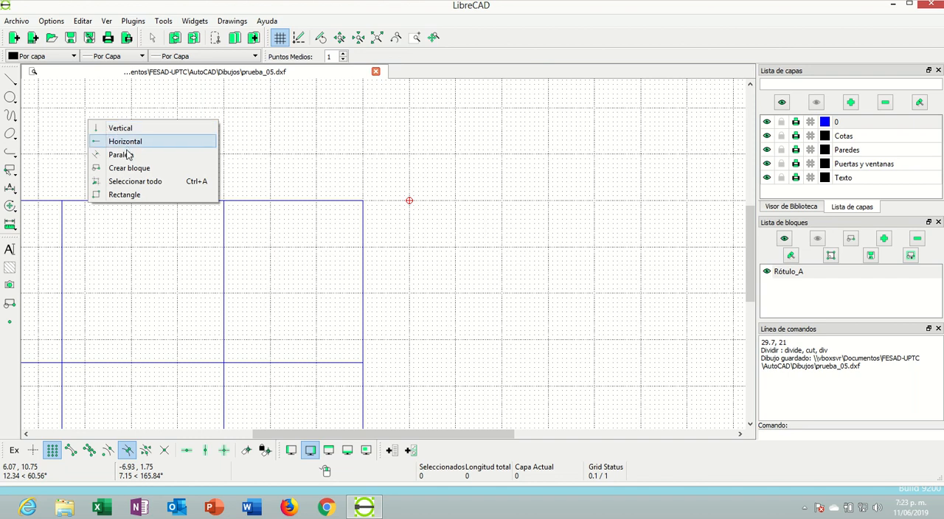
click(149, 194)
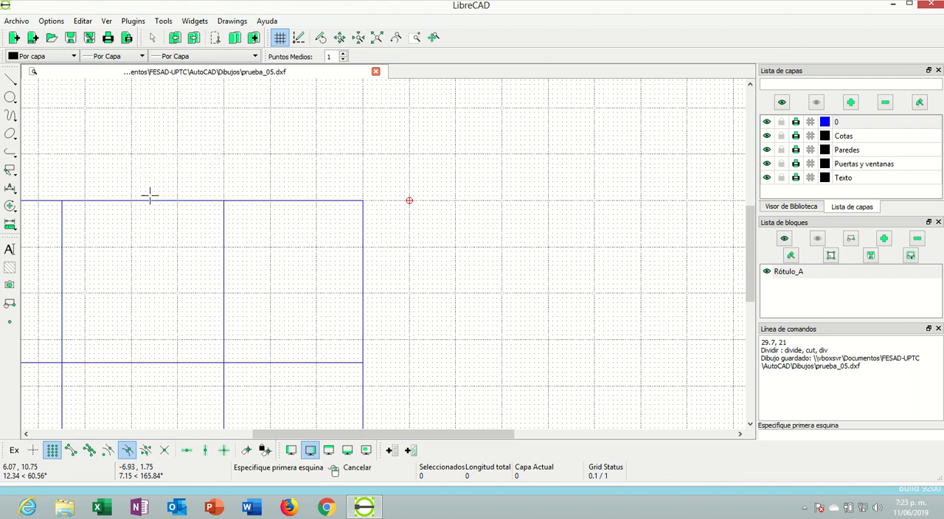
click(409, 200)
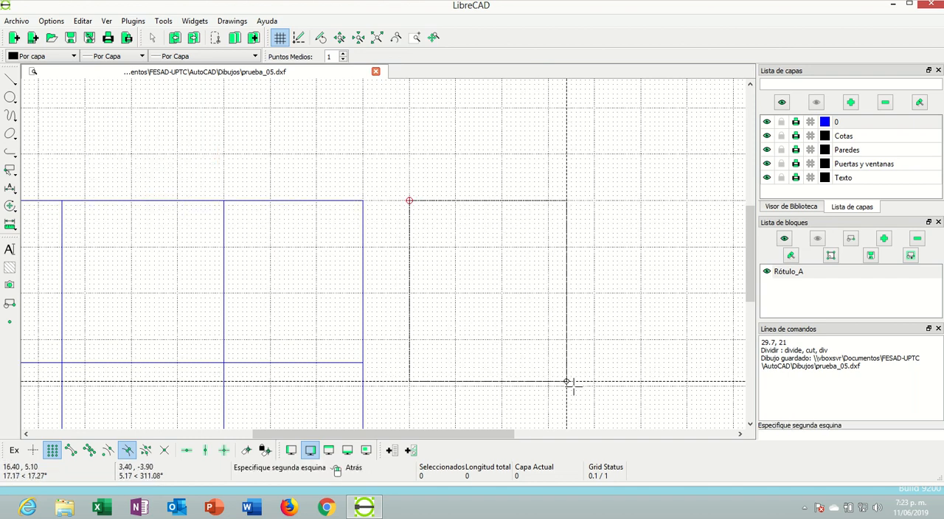
click(595, 418)
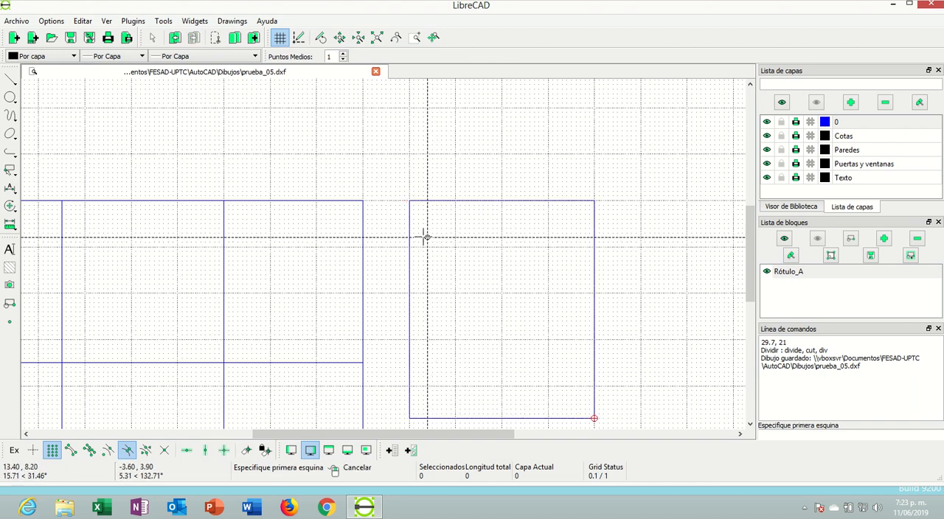
scroll(298, 272, down, 2)
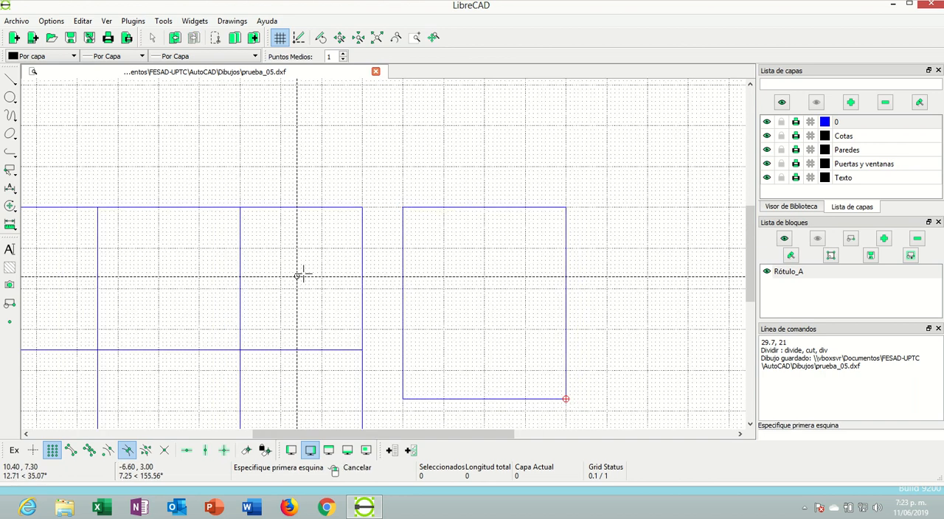
scroll(347, 307, down, 3)
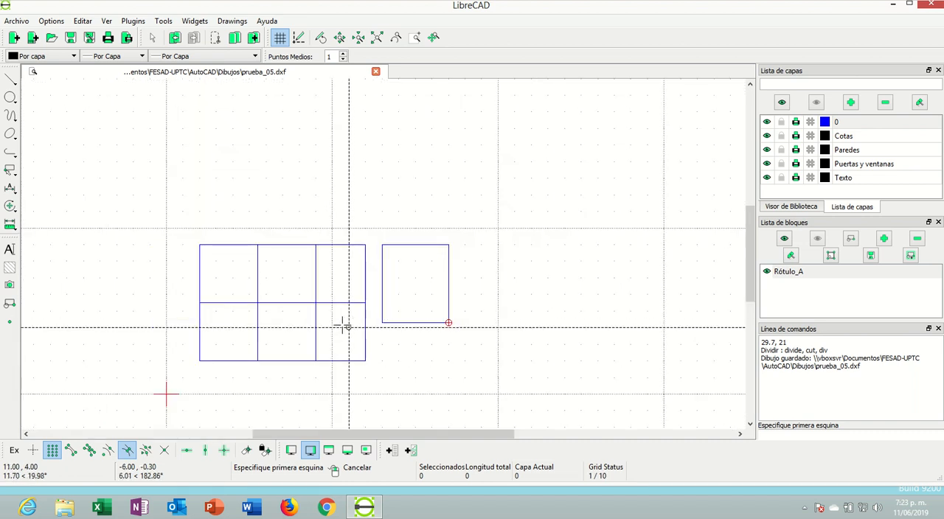
right_click(343, 325)
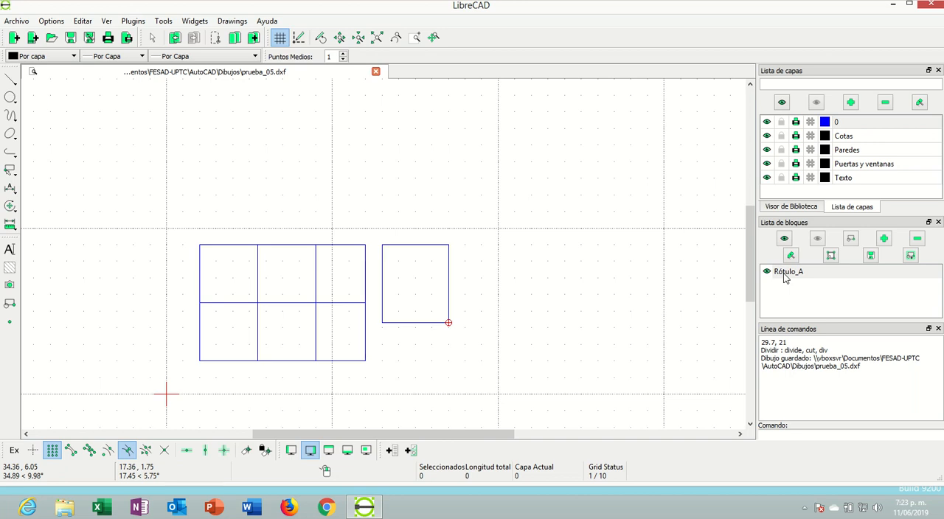
Start inserting the Rótulo_A block with its angle set to 0 and its scale factor set to 0.8
click(911, 256)
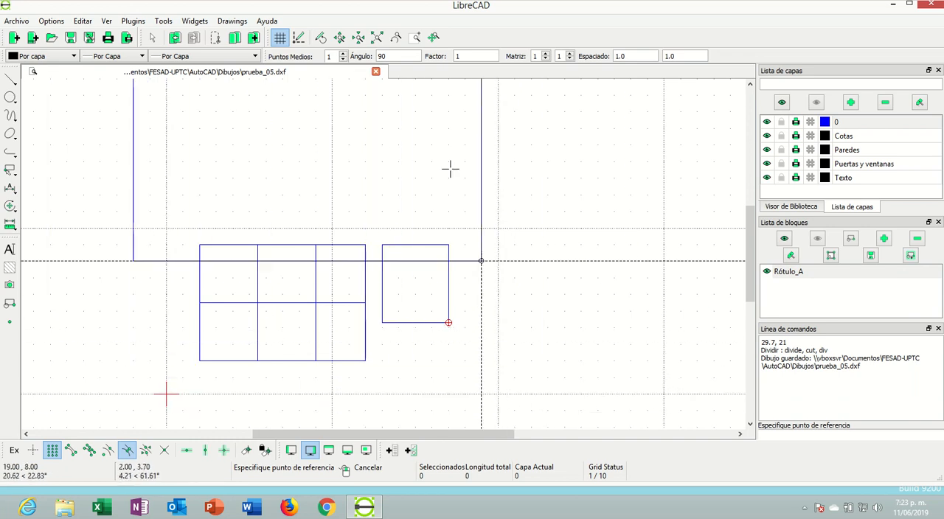
double_click(394, 56)
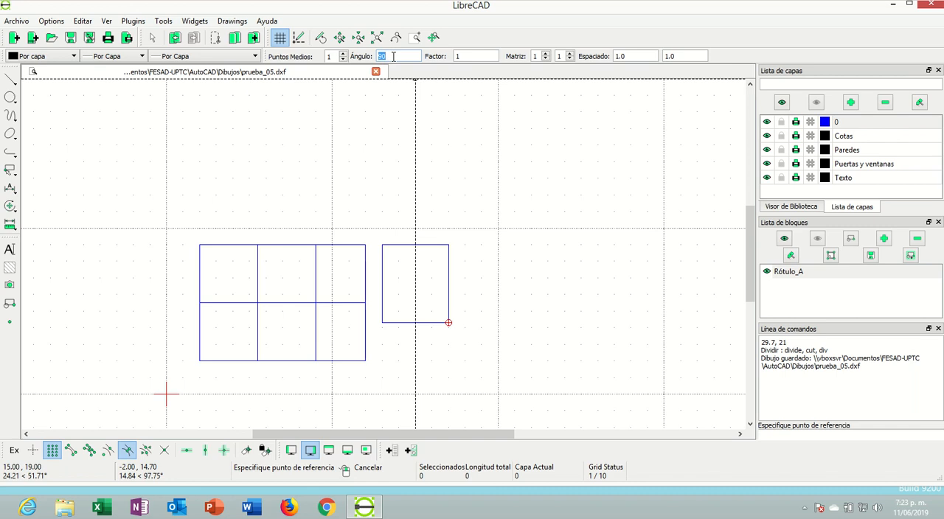
text(0)
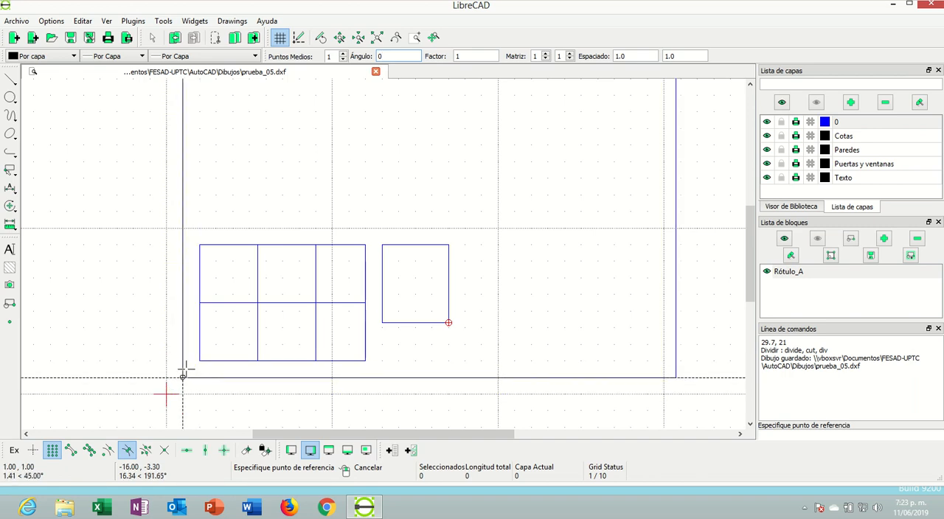
click(458, 56)
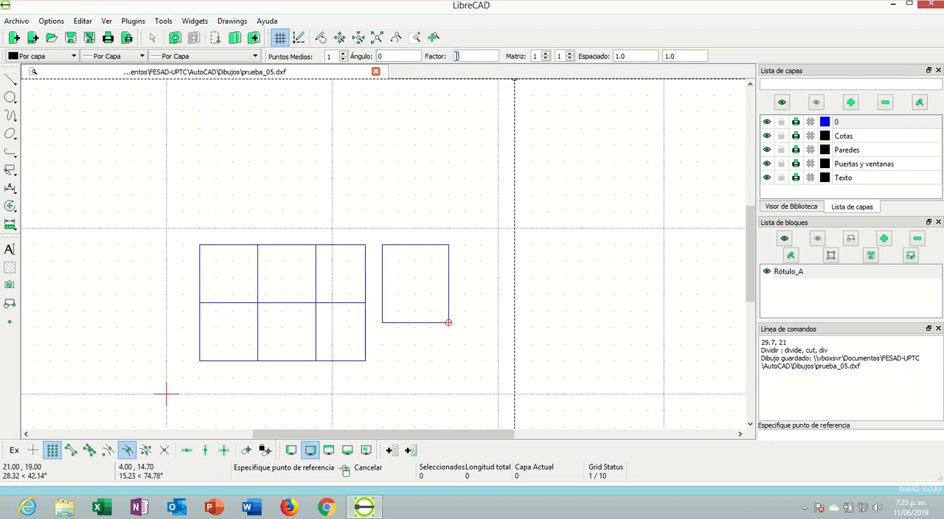
text(0.5)
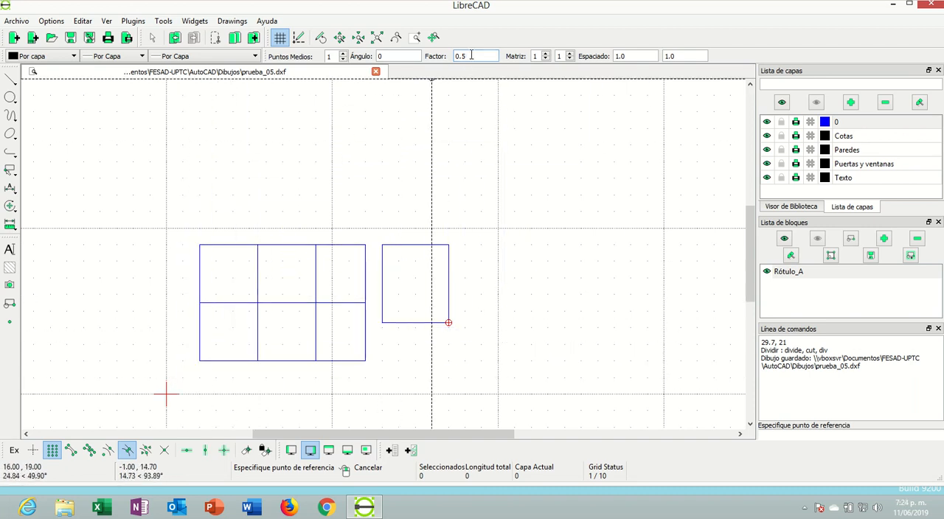
text(8)
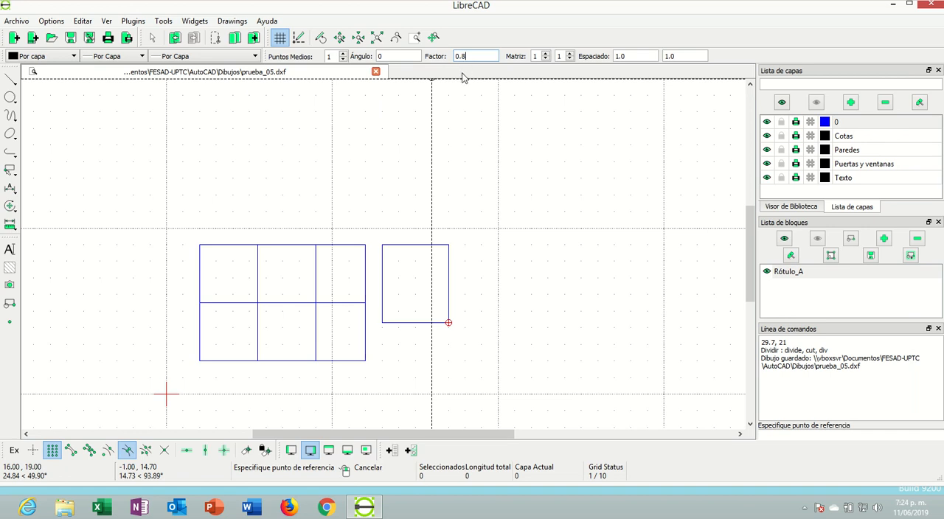
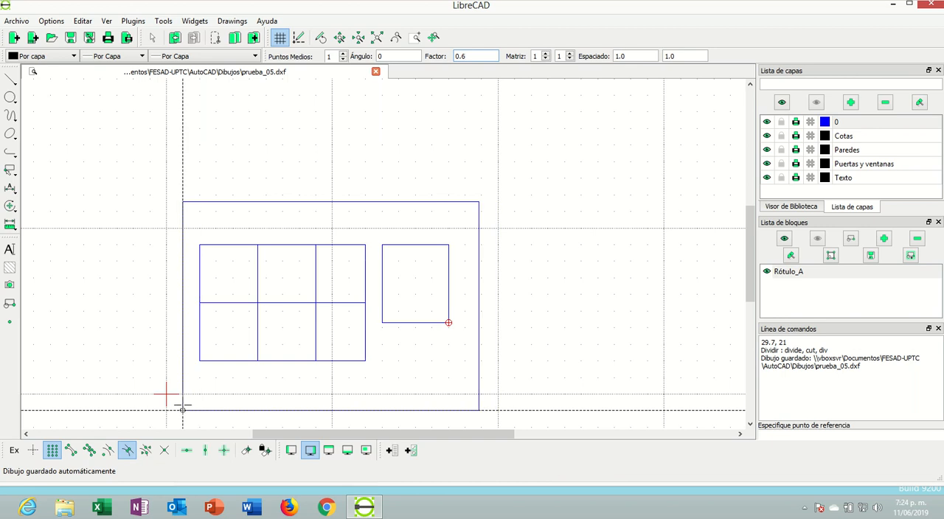
Place the Rótulo_A block at scale factor 0.6 with its reference point at 1, -1 and end the insertion
click(183, 407)
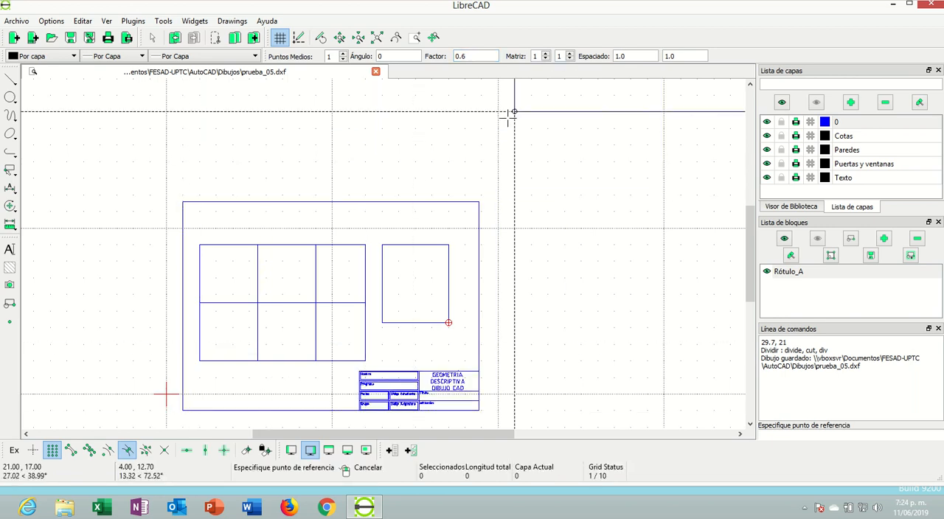
right_click(528, 142)
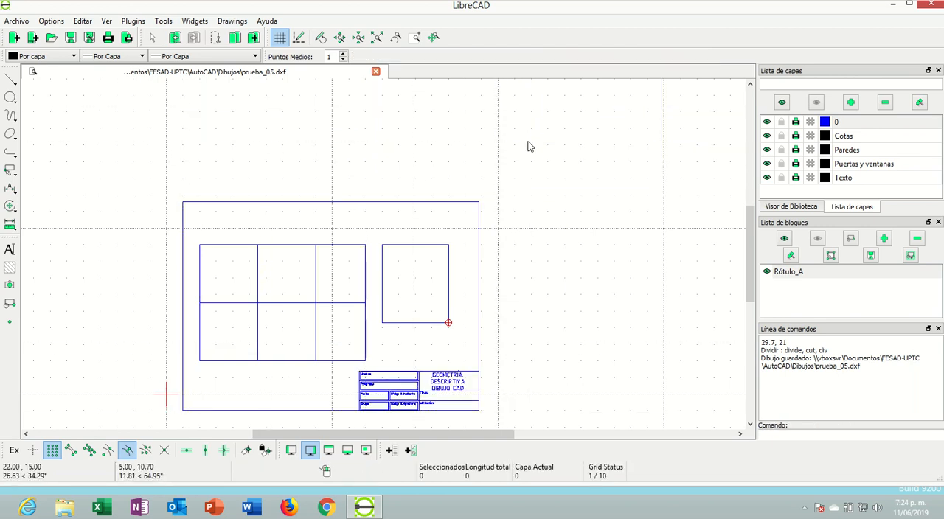
click(20, 23)
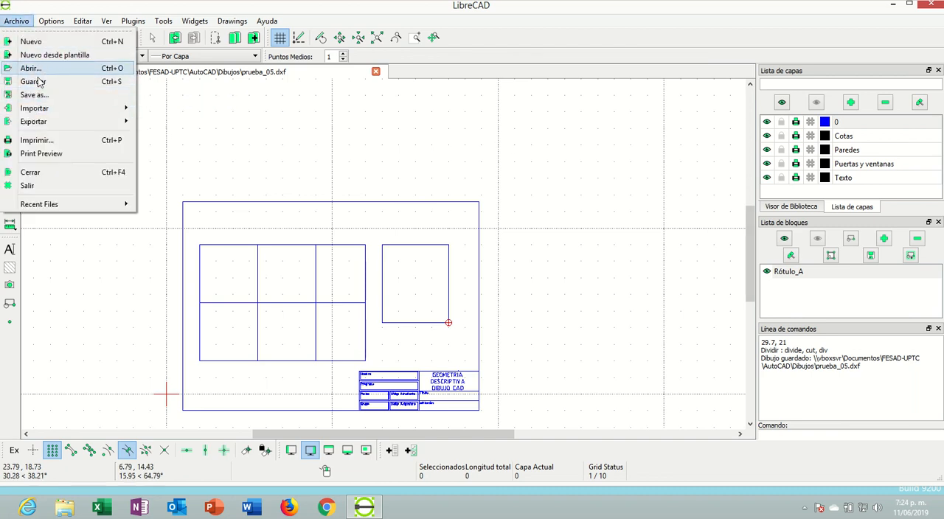
click(38, 142)
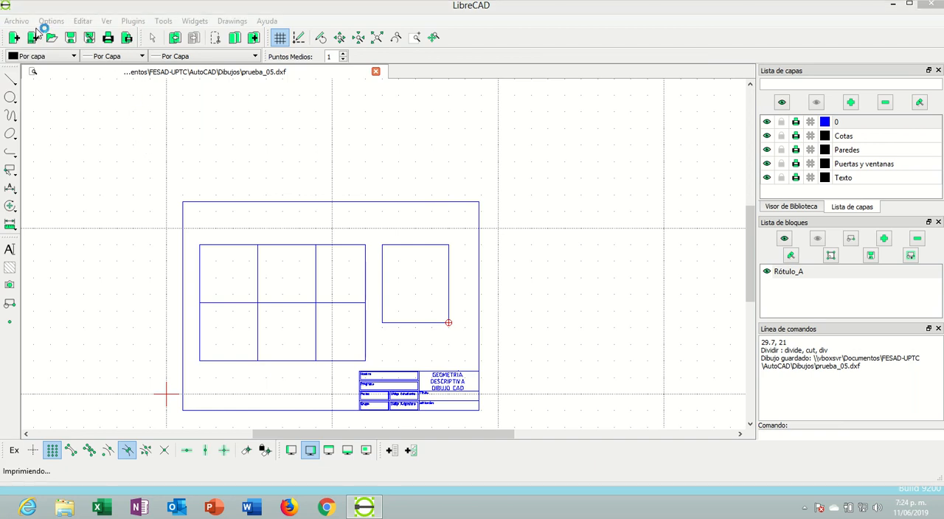
click(273, 11)
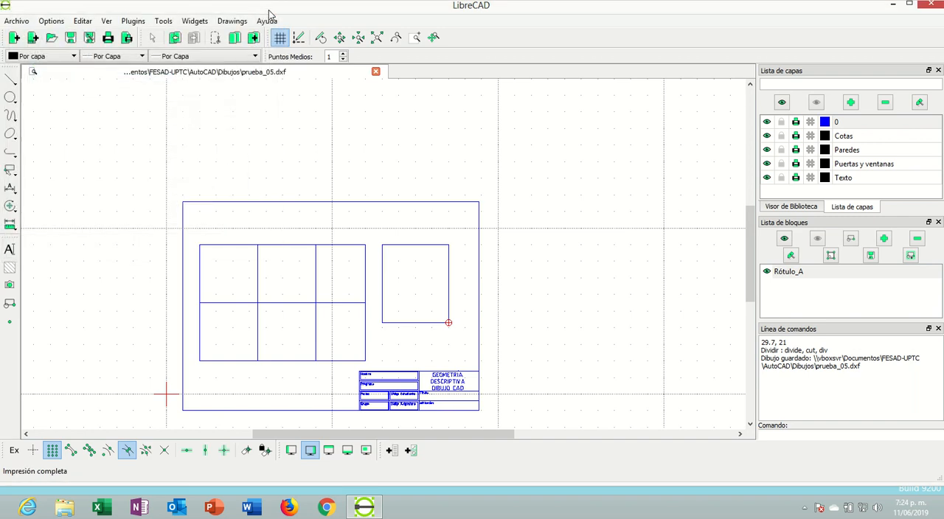
Examine the sheet frame, plan and title block in the print preview, then close the preview
click(16, 20)
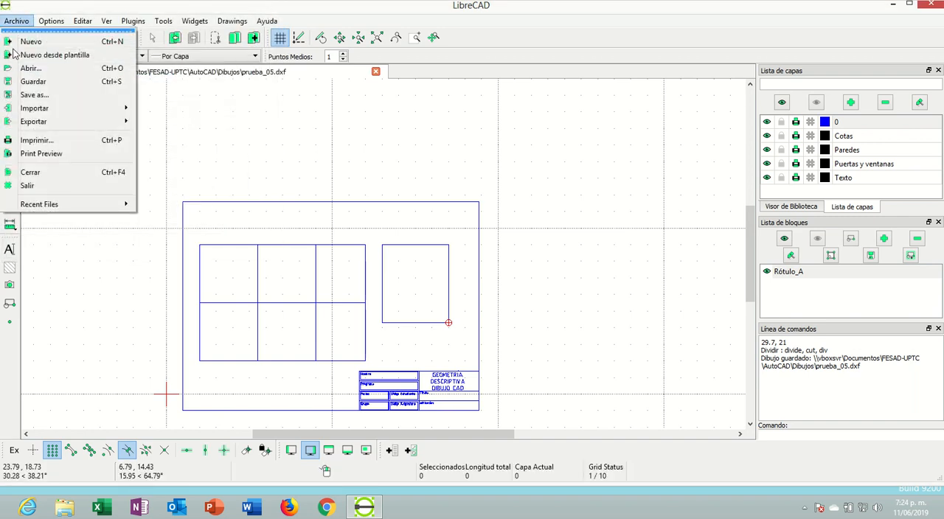
click(28, 154)
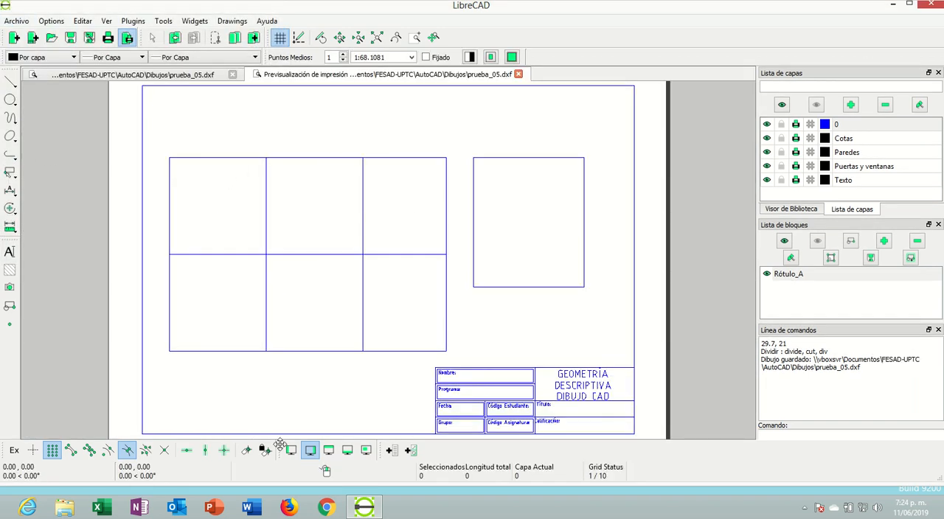
scroll(659, 270, down, 2)
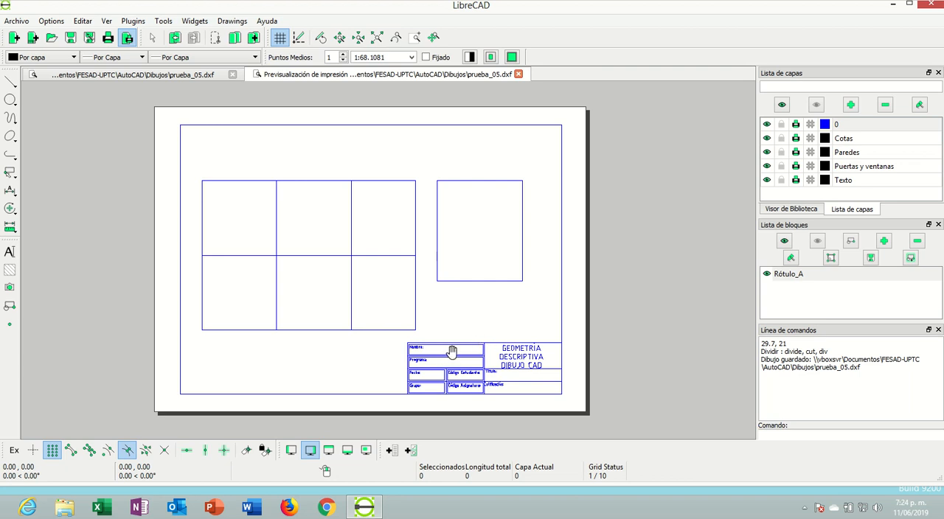
scroll(446, 352, up, 2)
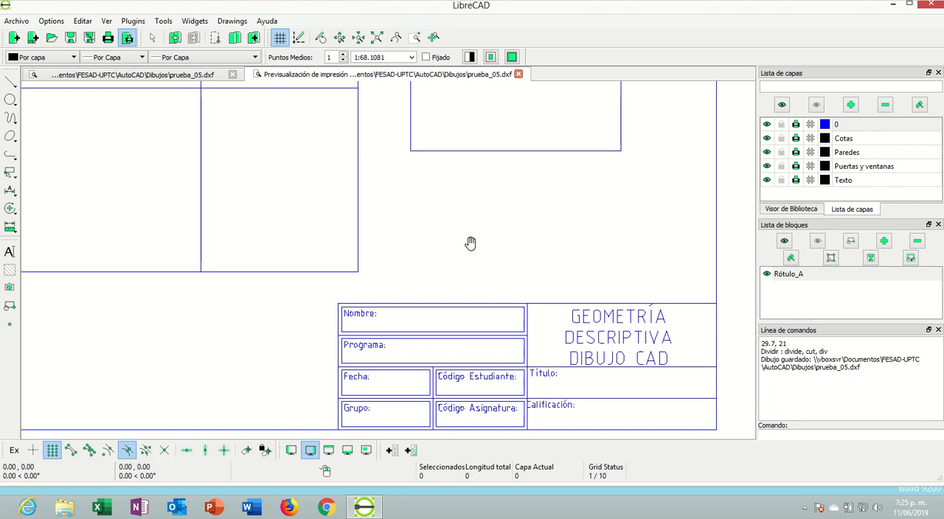
scroll(491, 244, down, 2)
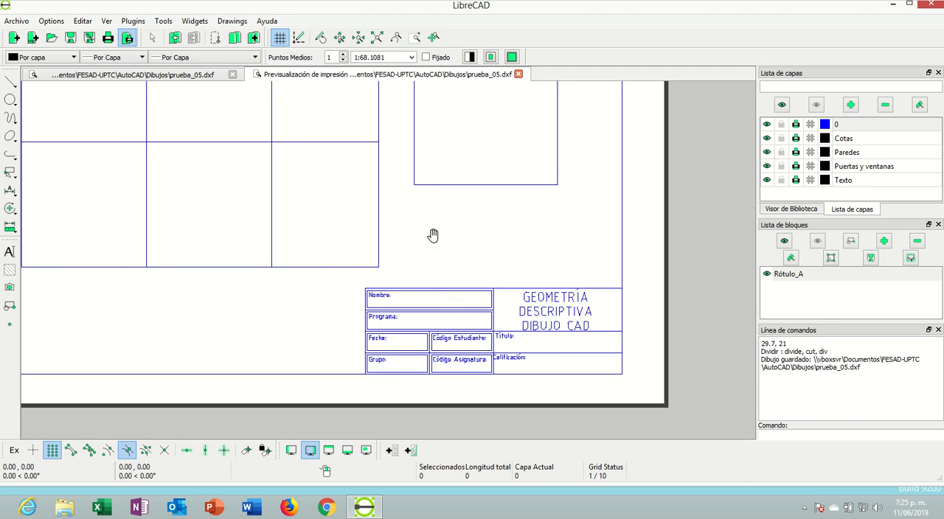
scroll(438, 217, down, 1)
scroll(398, 158, down, 1)
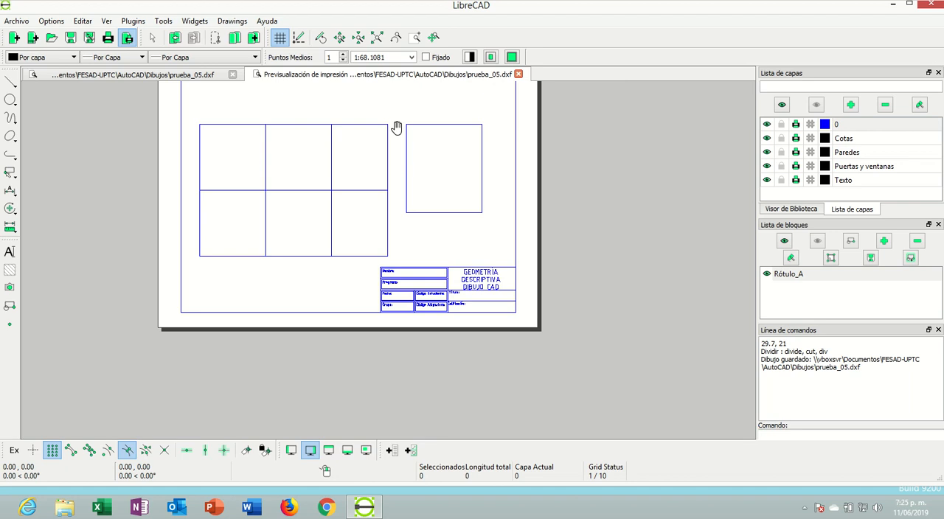
scroll(388, 116, up, 1)
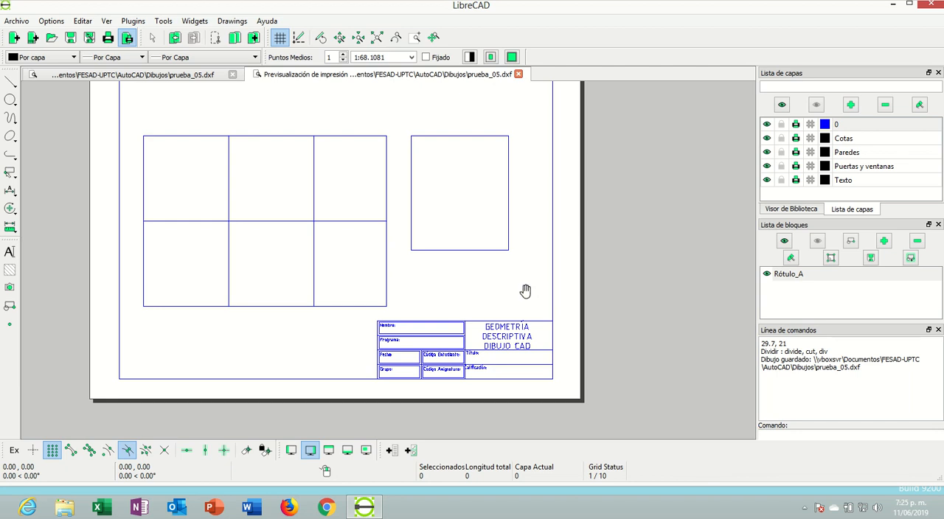
click(518, 75)
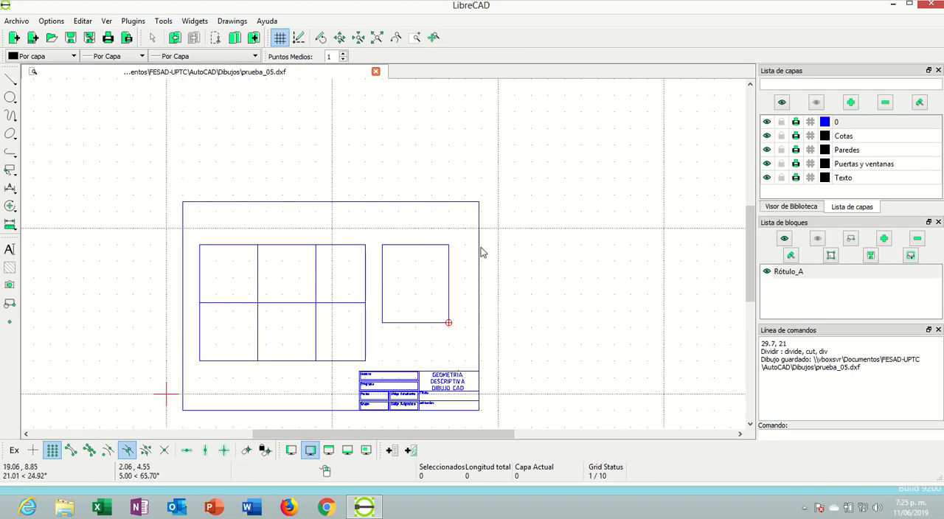
Select the inserted title block and set its colour attribute to Negro / Blanco
key(ctrl+a)
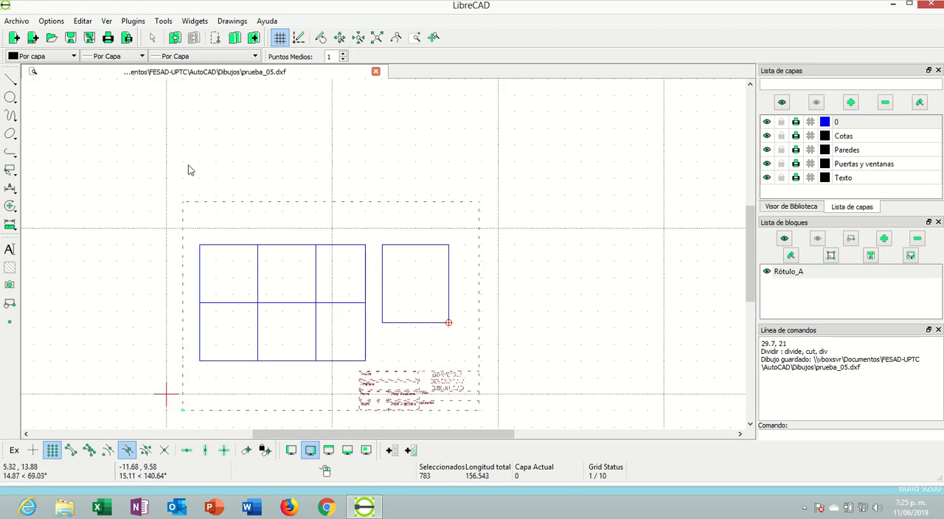
click(11, 208)
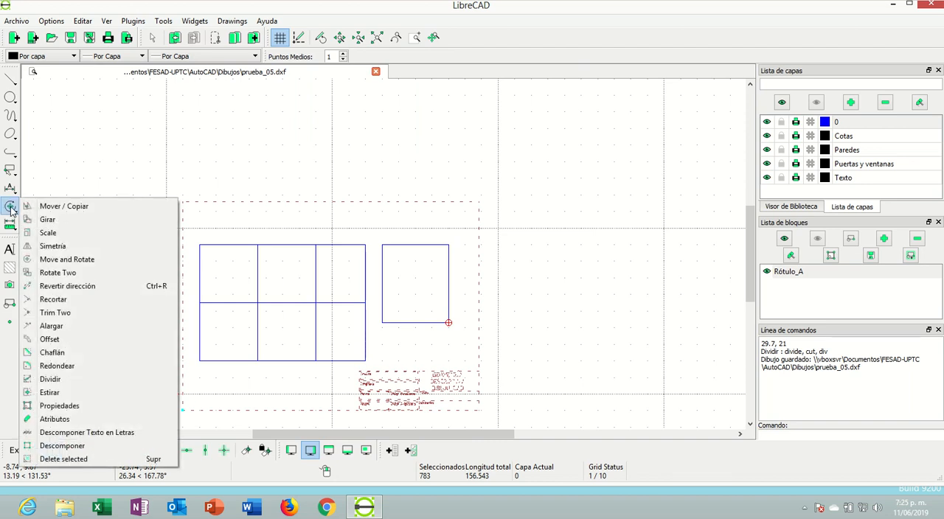
click(51, 419)
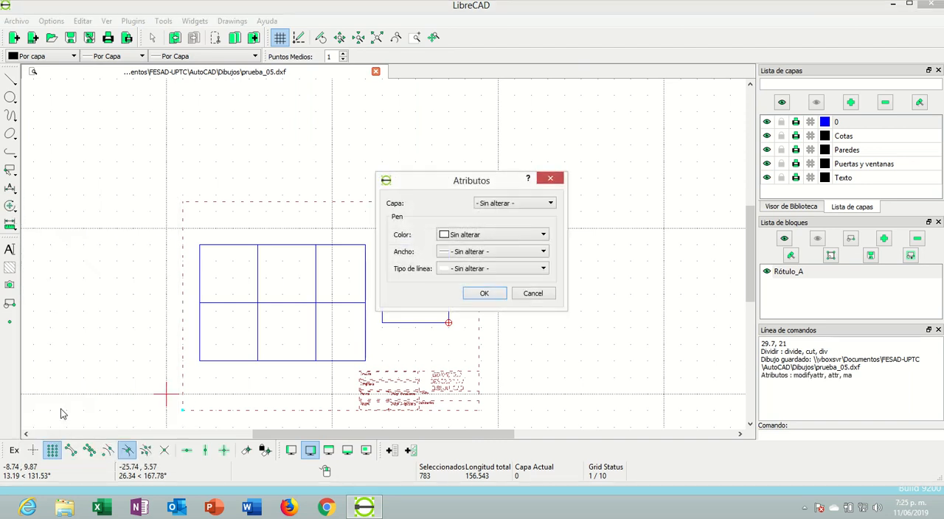
click(490, 236)
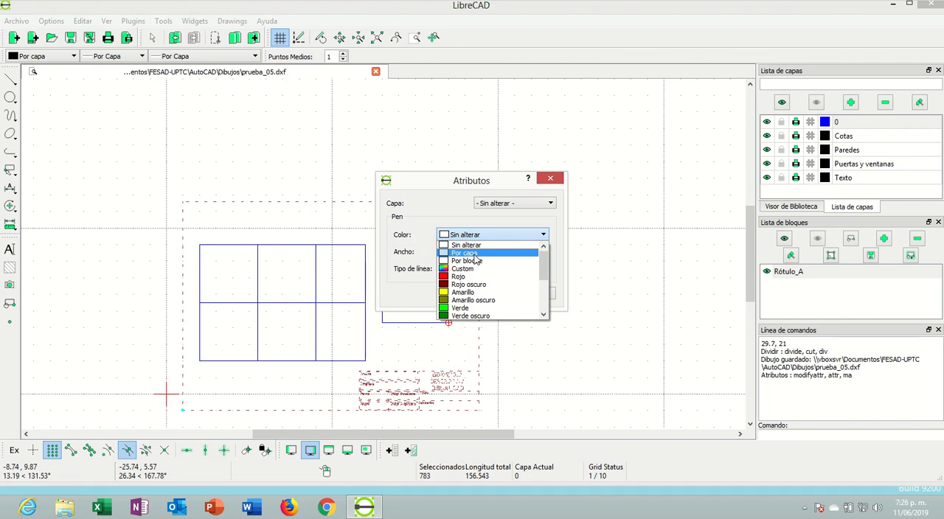
drag(543, 264, 543, 310)
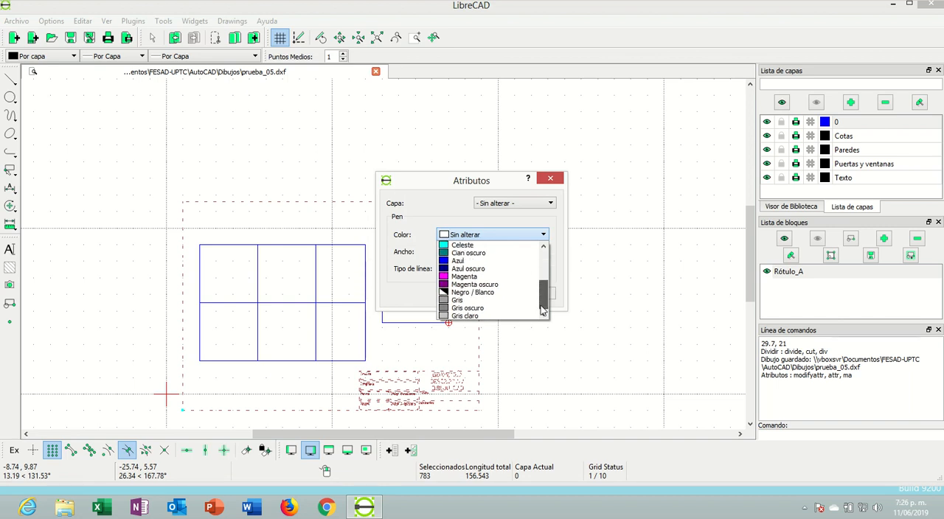
click(476, 292)
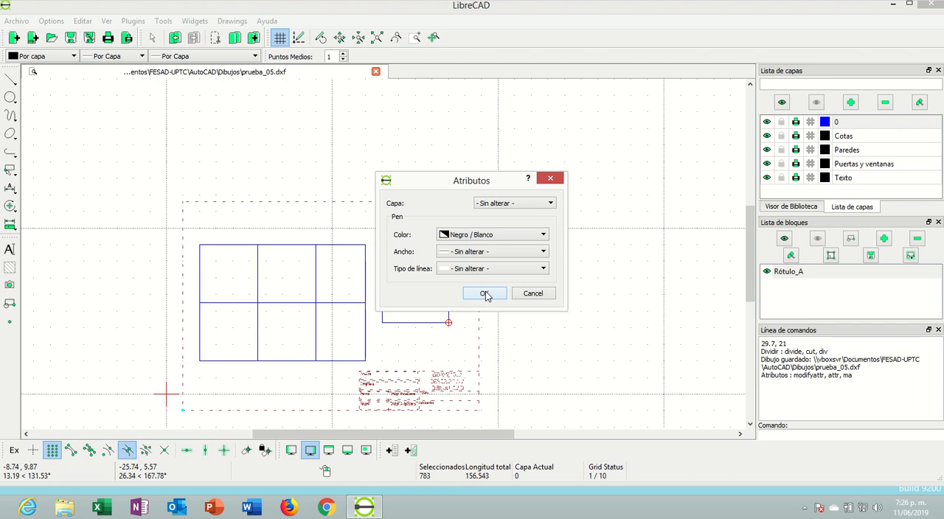
click(485, 294)
scroll(514, 244, down, 2)
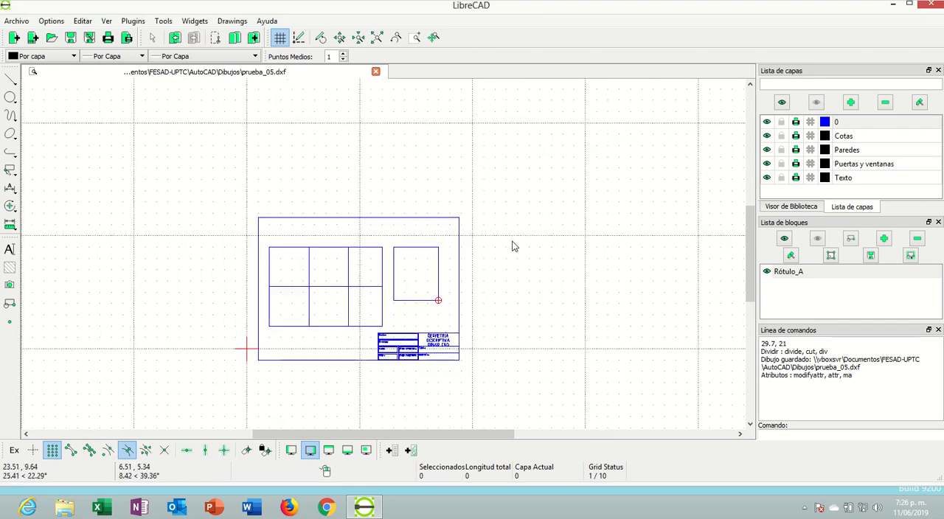
Try to change the colour of the title block to Gris oscuro through its properties
click(459, 263)
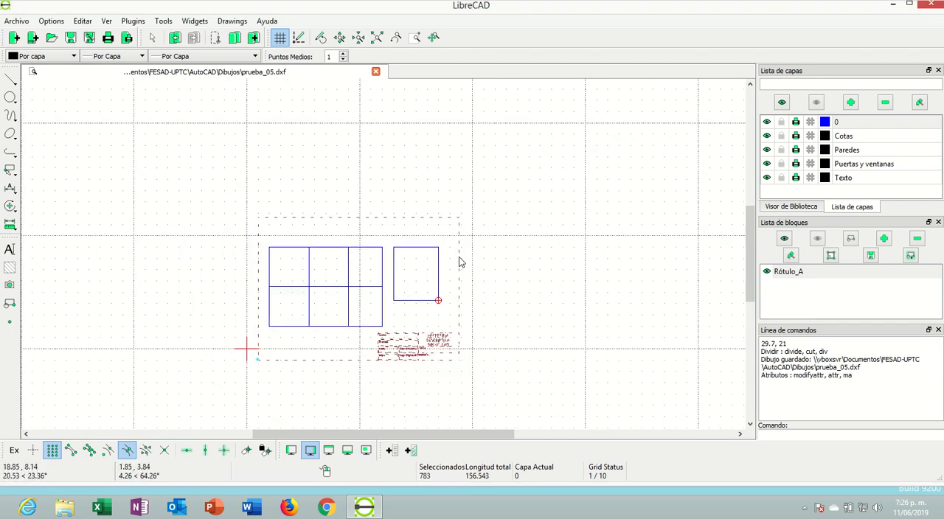
right_click(459, 258)
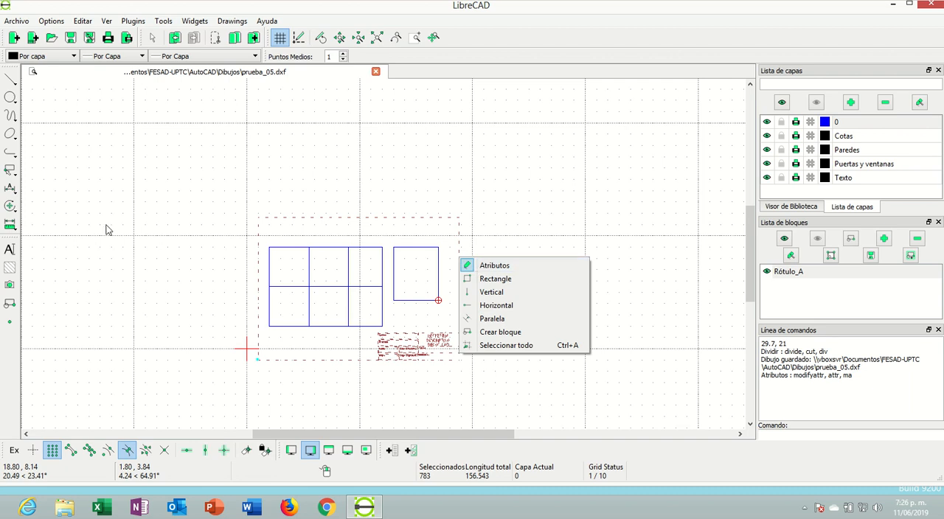
click(10, 208)
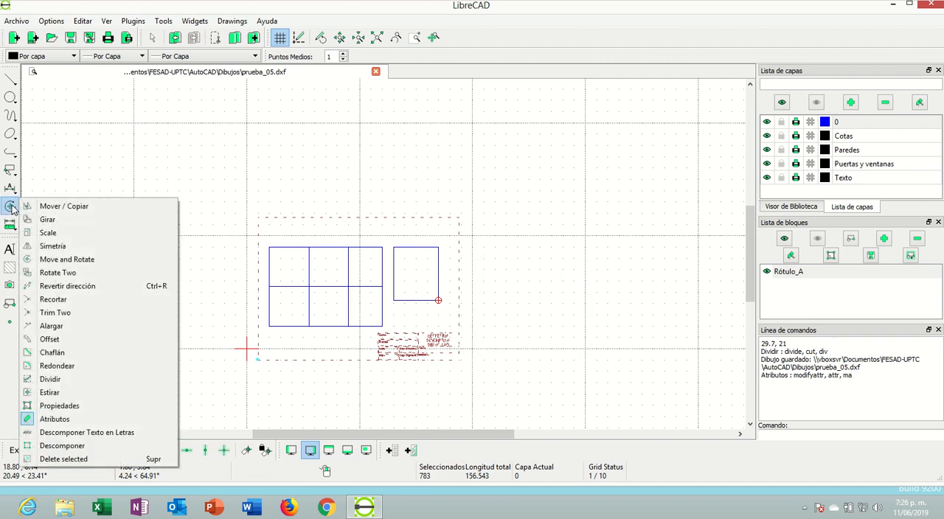
click(72, 403)
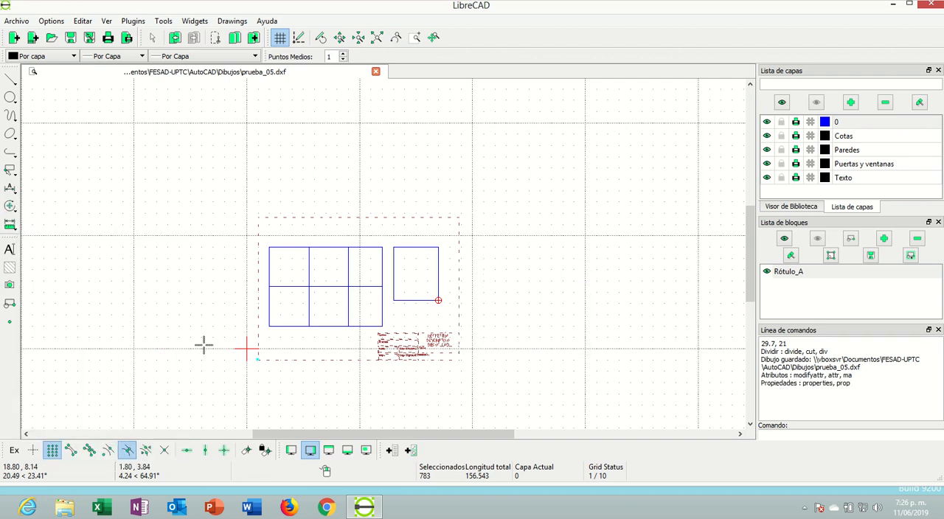
click(460, 329)
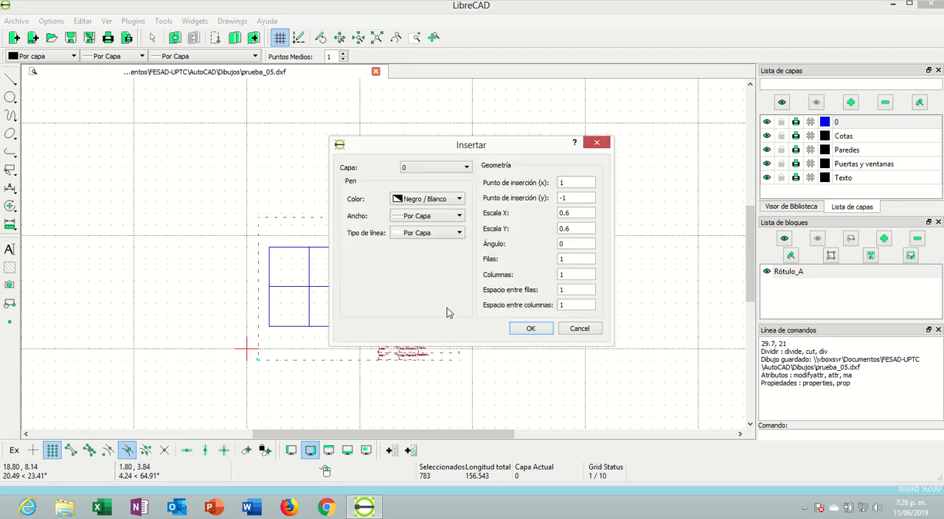
click(456, 199)
click(453, 199)
click(444, 218)
click(445, 218)
click(442, 201)
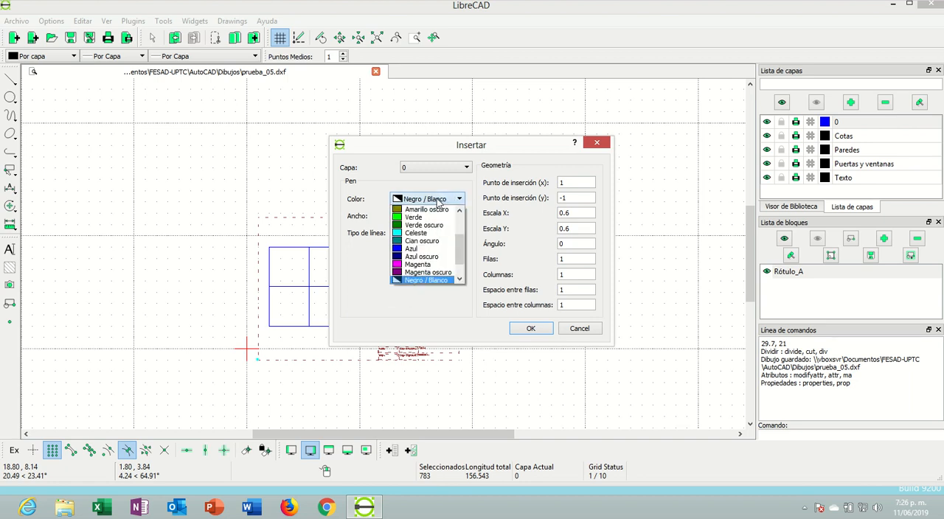
scroll(424, 269, down, 1)
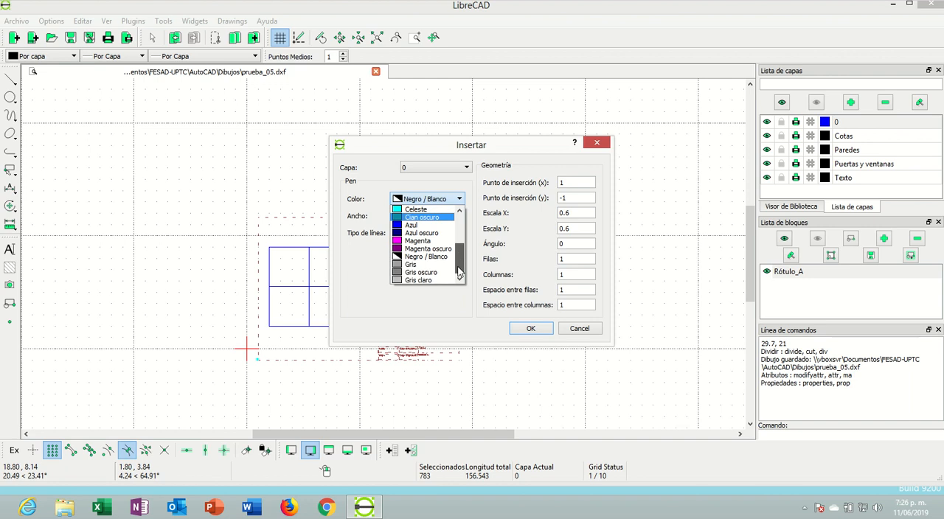
click(420, 272)
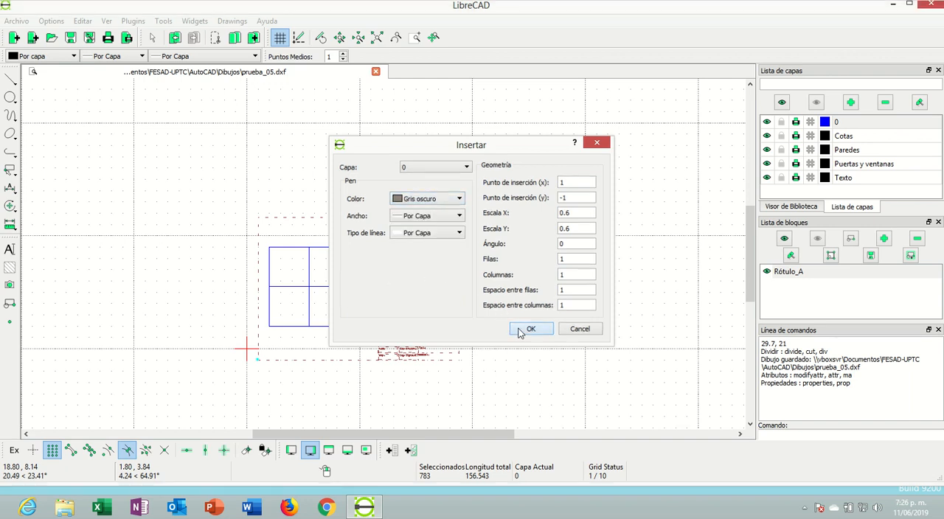
click(529, 329)
scroll(487, 299, down, 1)
scroll(472, 310, up, 3)
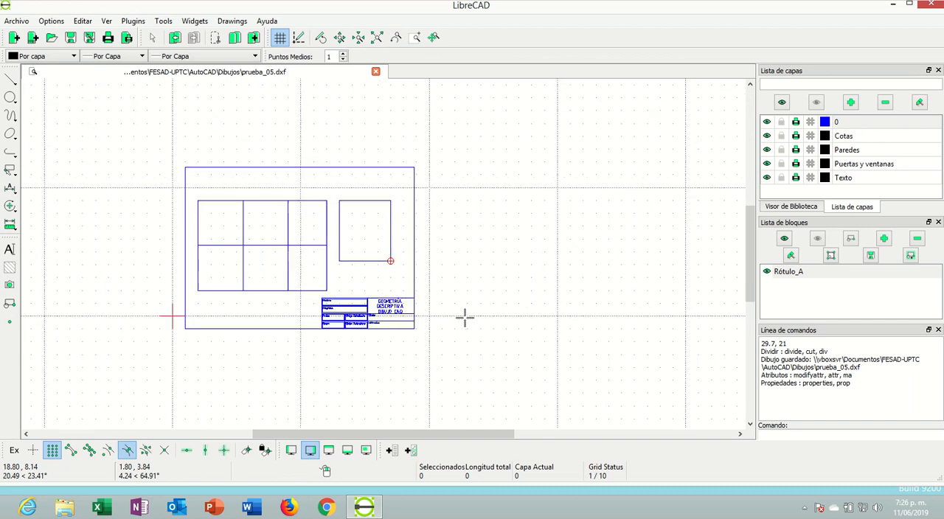
double_click(405, 261)
key(Return)
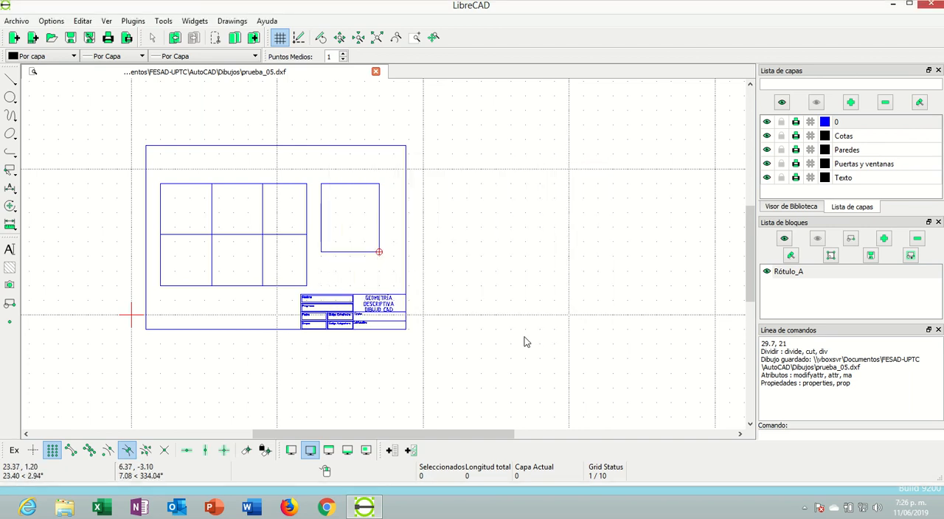
Delete the inserted title block together with its frame
click(407, 266)
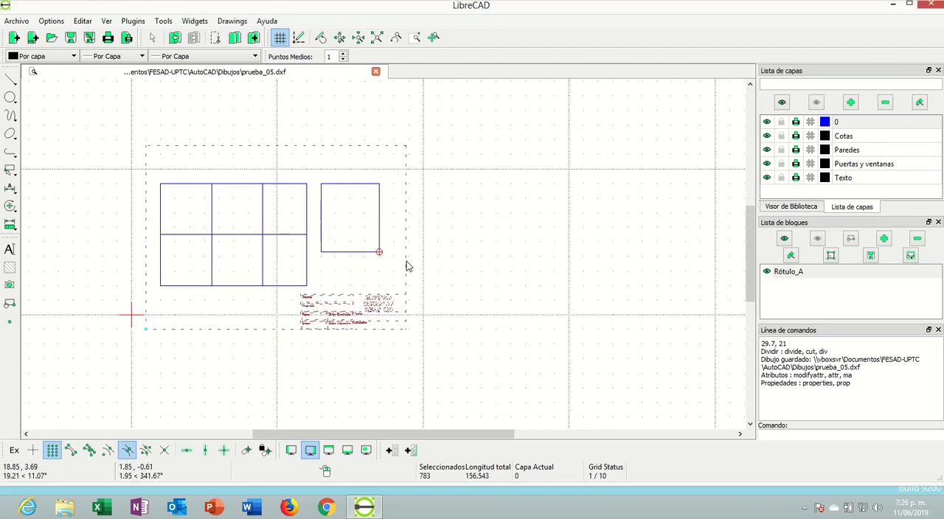
key(Delete)
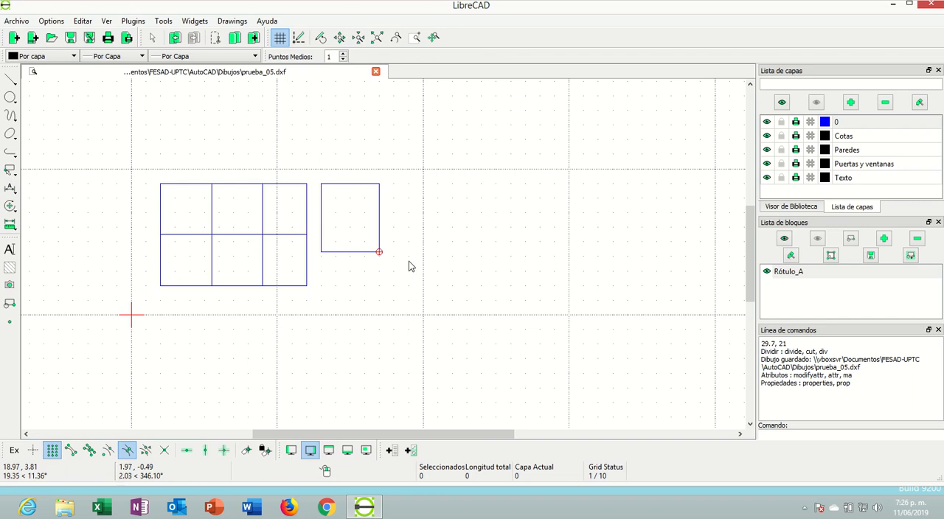
Make Cotas the active layer and insert the Rótulo_A block with its reference point at 1, -2
click(839, 139)
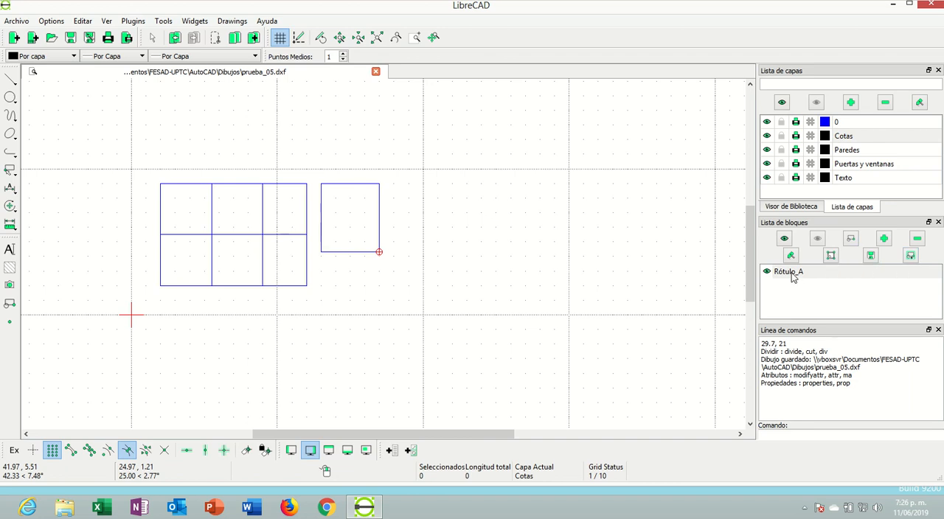
click(917, 253)
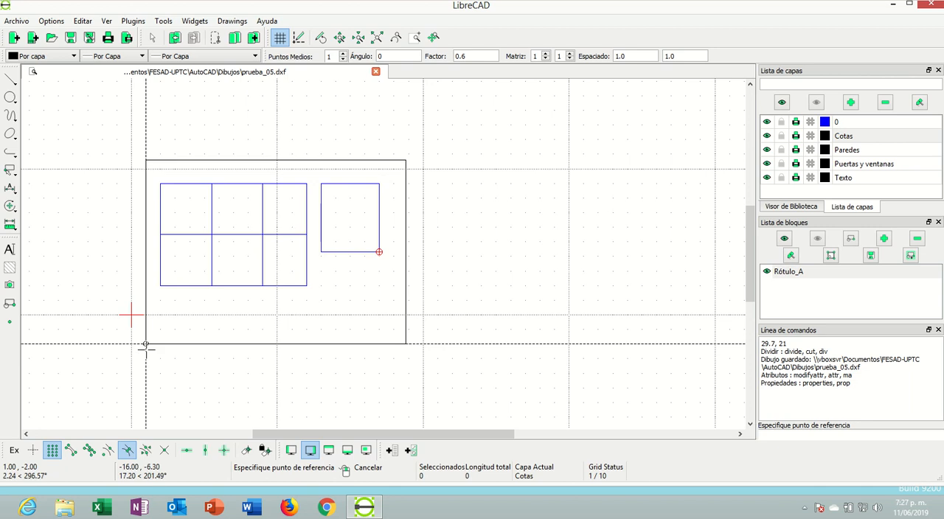
click(145, 345)
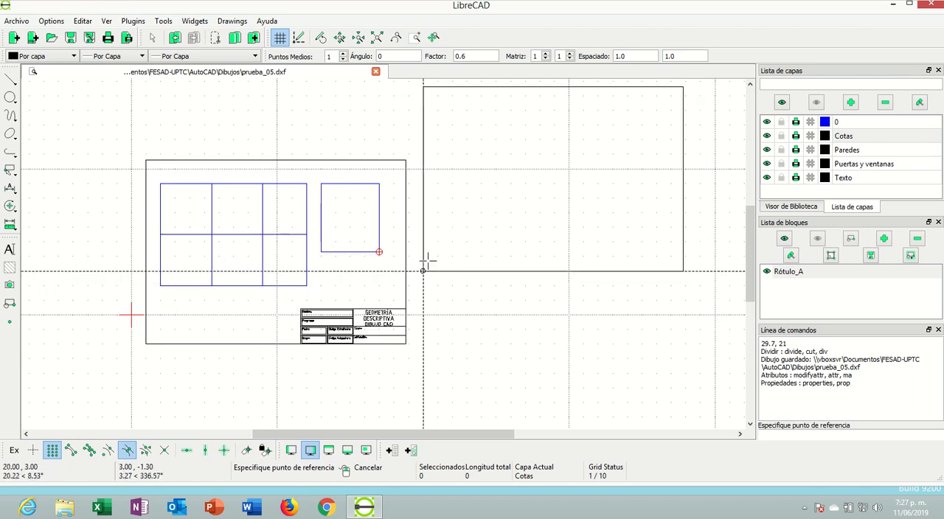
End the block insertion and check the print preview of the floor plan sheet, then close the preview
key(Escape)
click(16, 21)
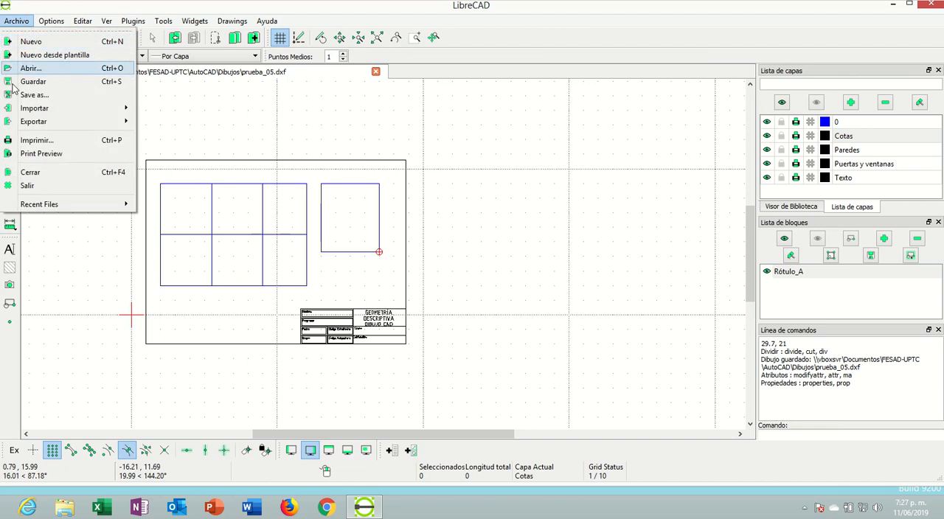
click(31, 153)
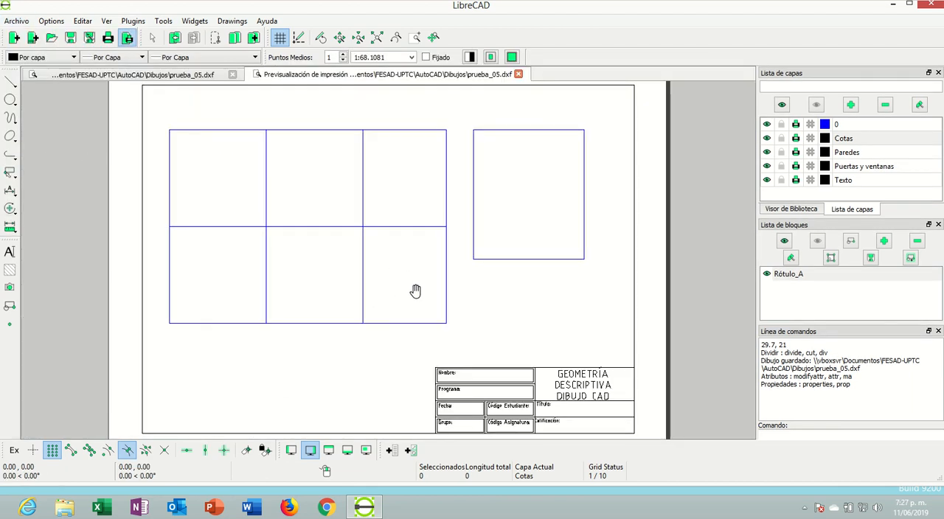
scroll(416, 299, down, 1)
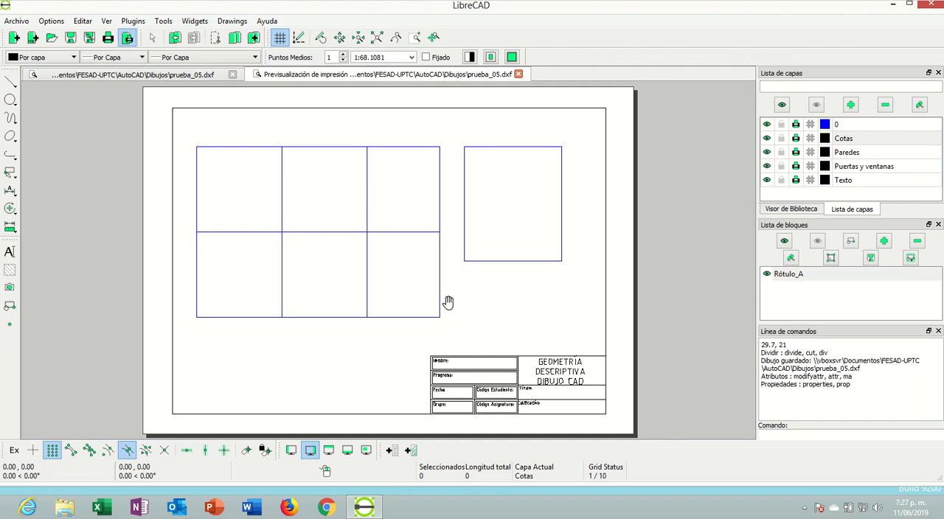
click(518, 75)
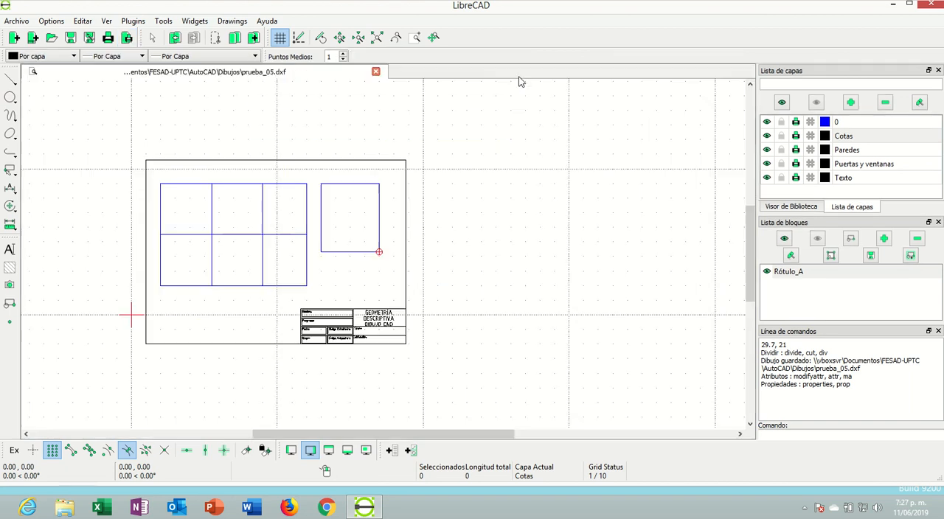
Set the drawing's paper size to A3 in the current drawing preferences
click(51, 20)
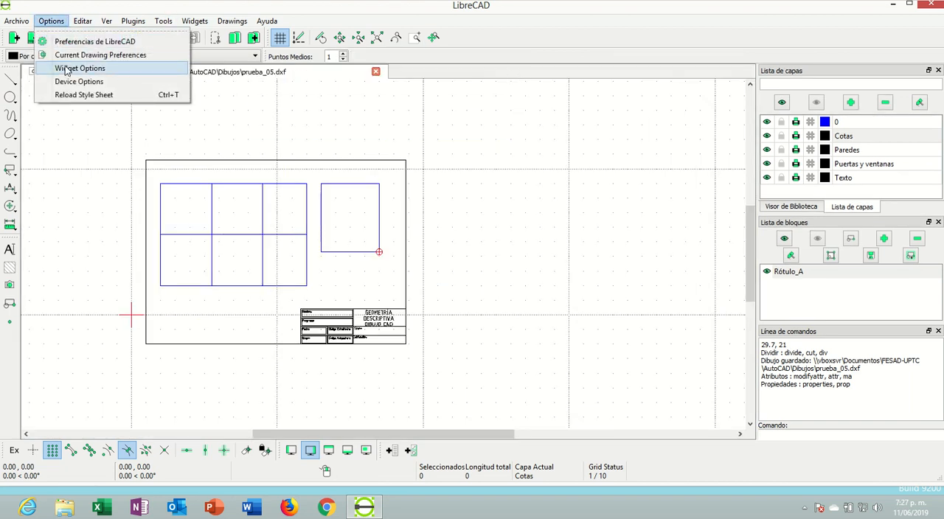
click(67, 54)
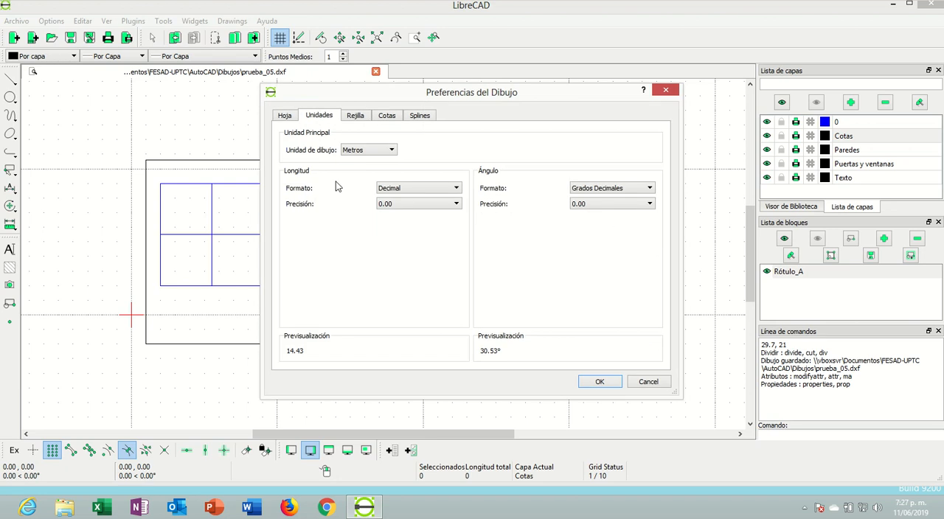
click(287, 116)
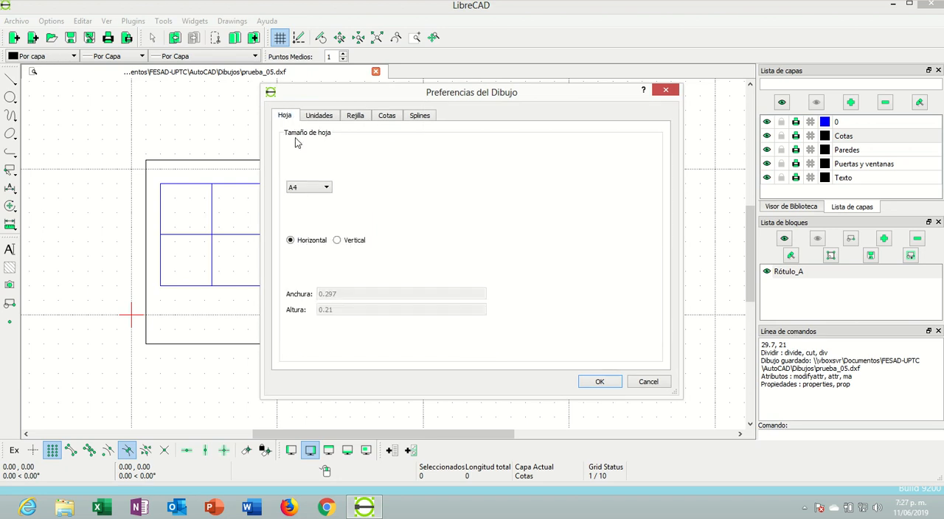
click(307, 188)
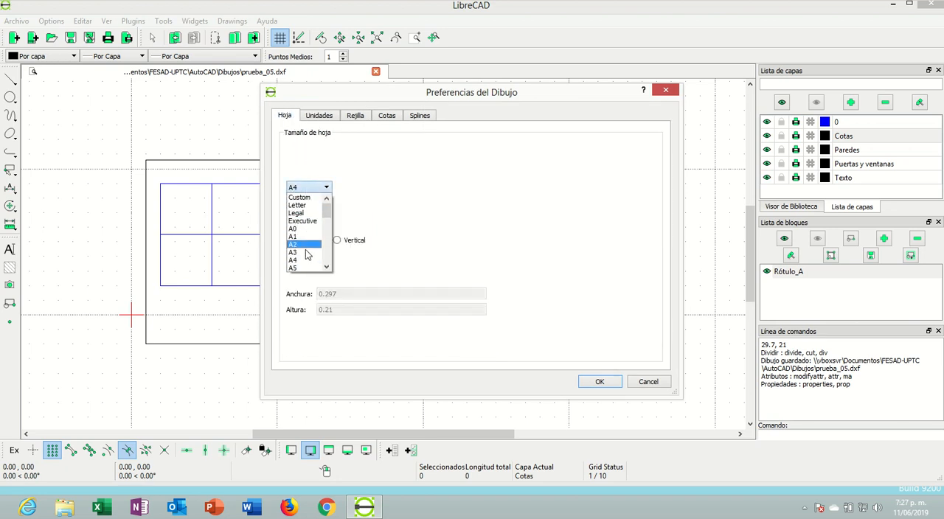
click(303, 252)
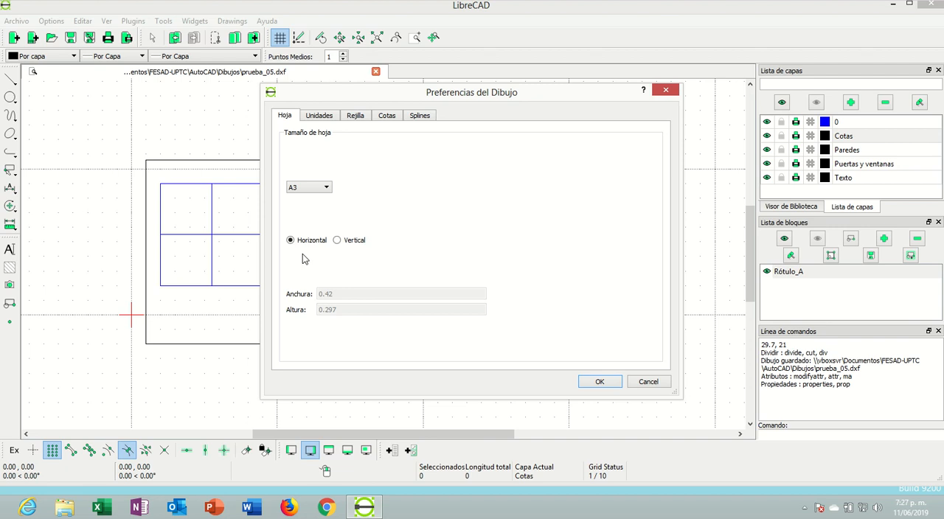
click(600, 382)
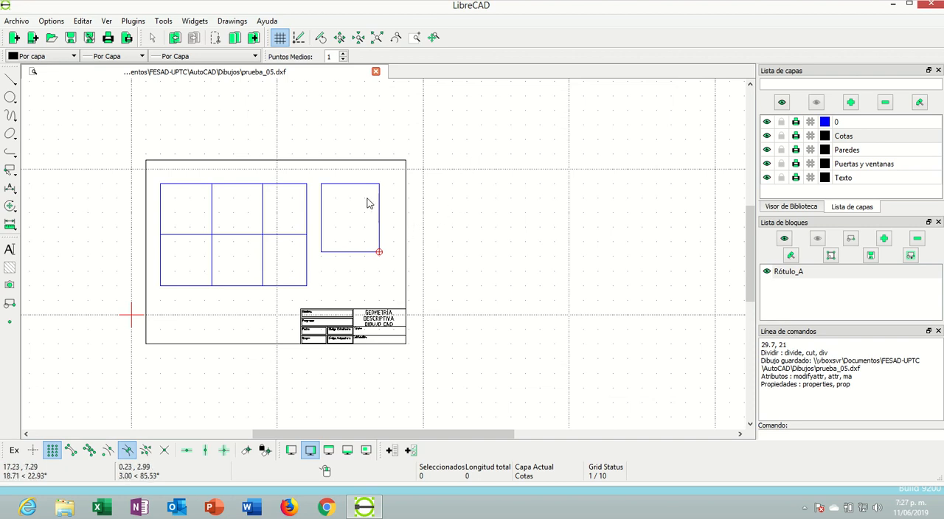
Examine how the floor plan and title block fit the A3 sheet in the print preview, and close it
click(28, 23)
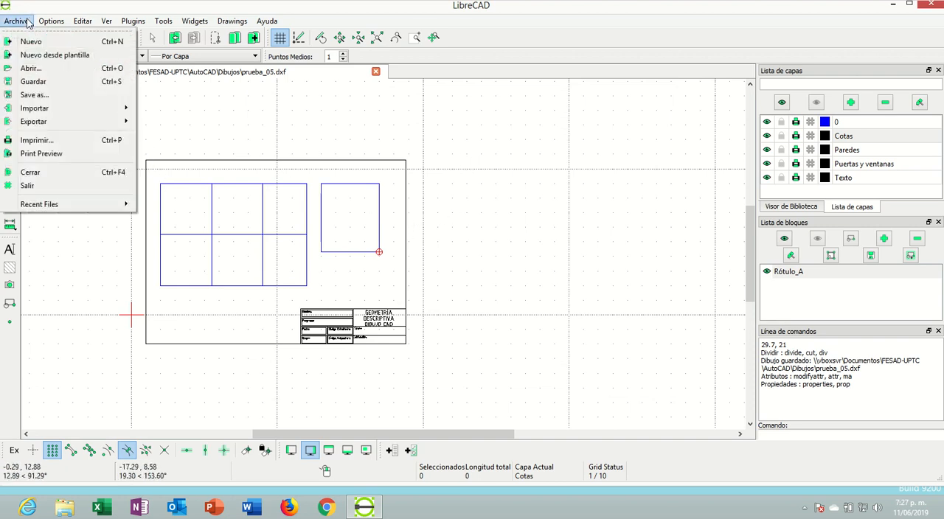
click(37, 152)
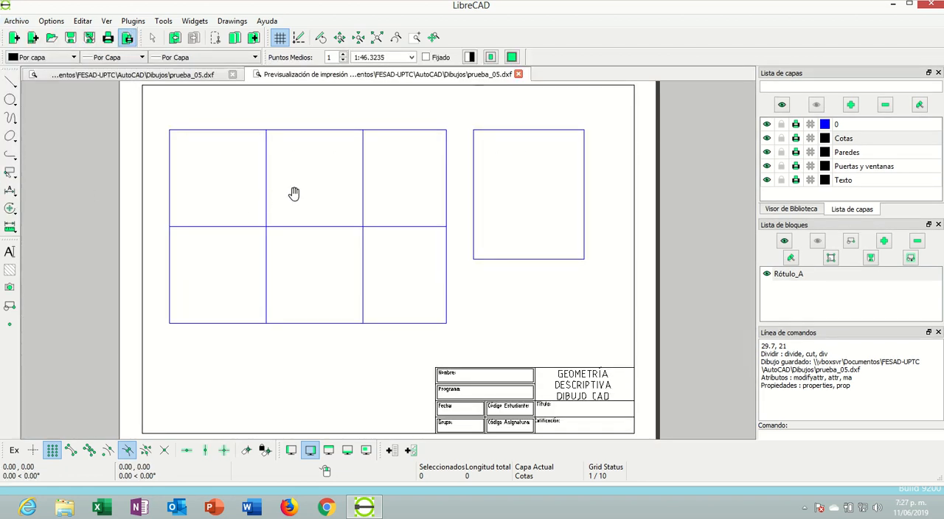
scroll(312, 198, down, 2)
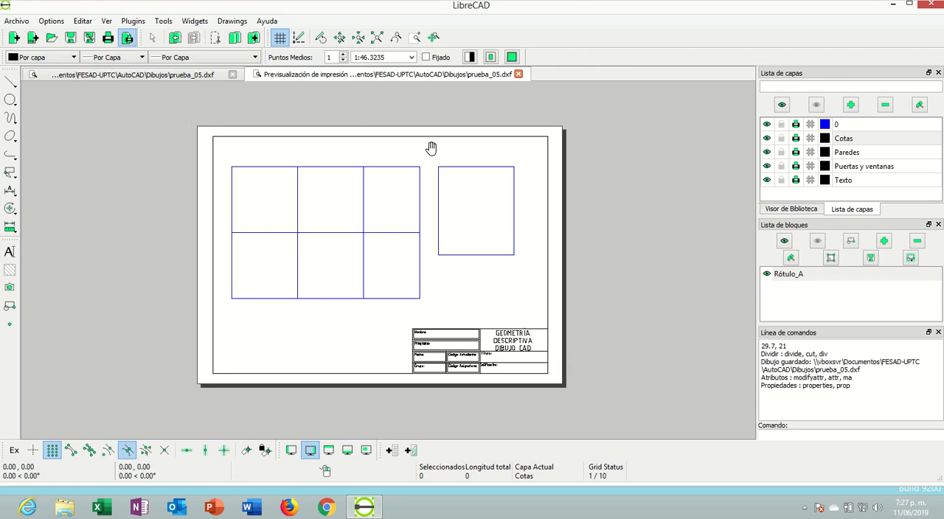
scroll(531, 202, up, 1)
scroll(442, 309, up, 1)
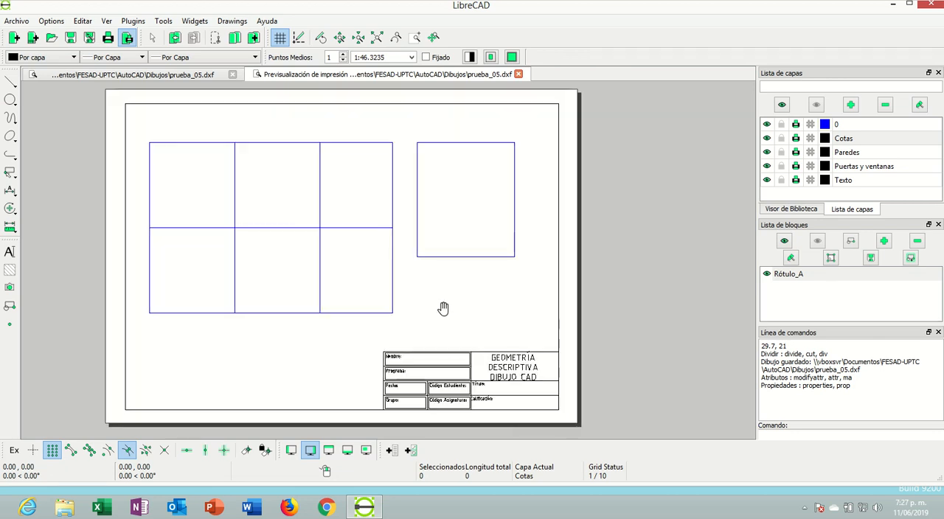
scroll(443, 298, down, 1)
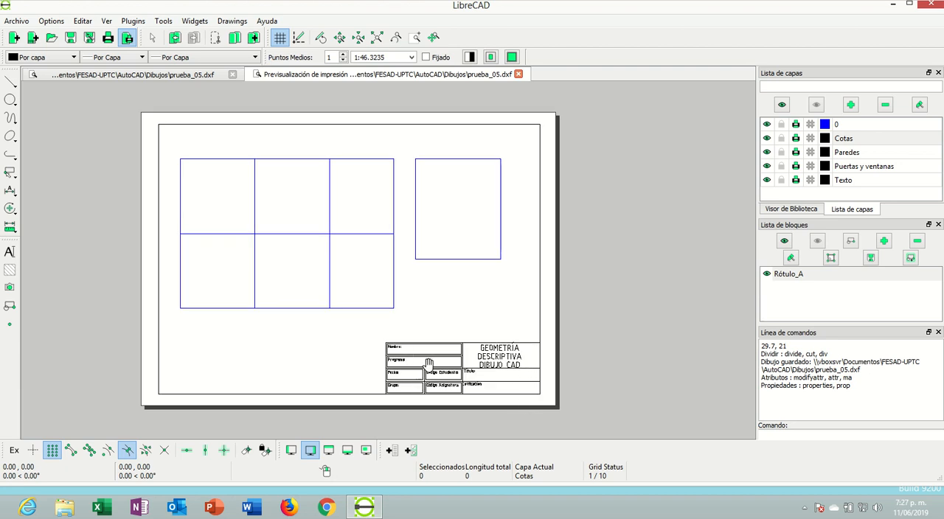
scroll(430, 361, up, 1)
scroll(429, 361, down, 1)
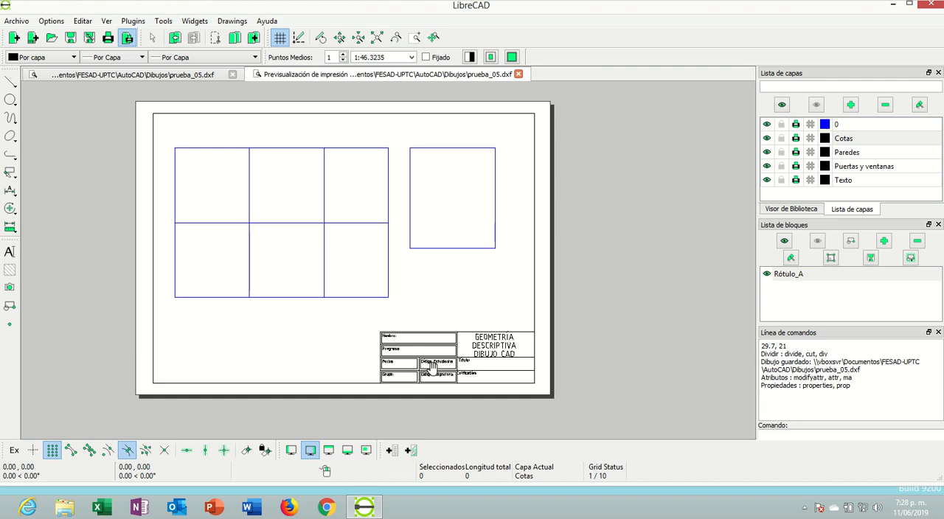
scroll(433, 366, up, 3)
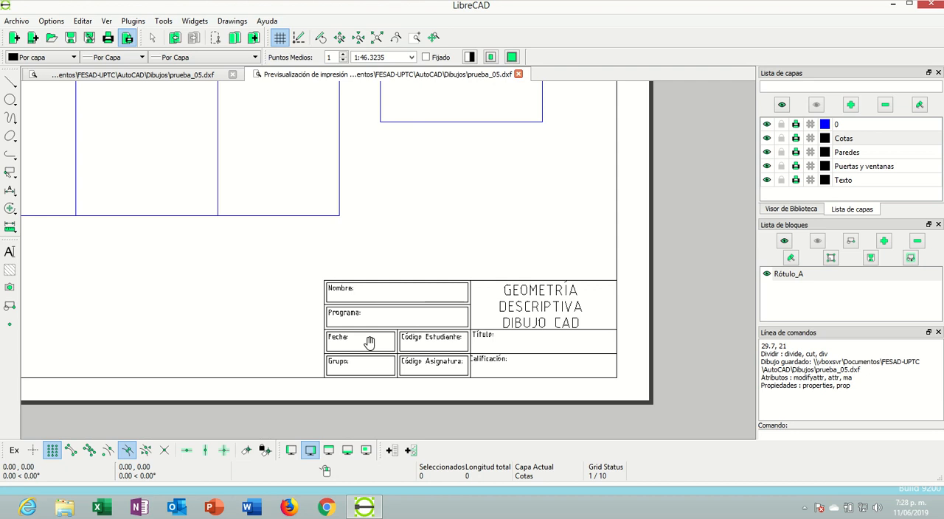
scroll(347, 228, down, 4)
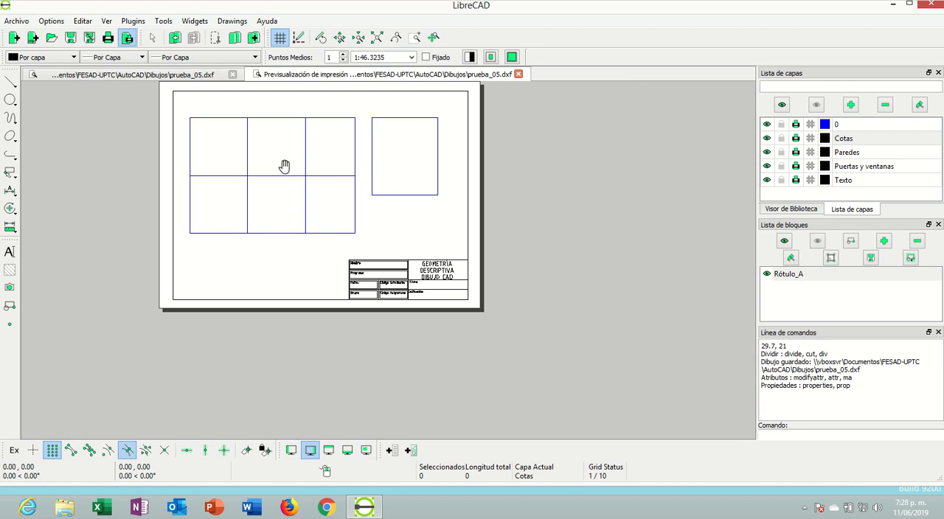
click(519, 74)
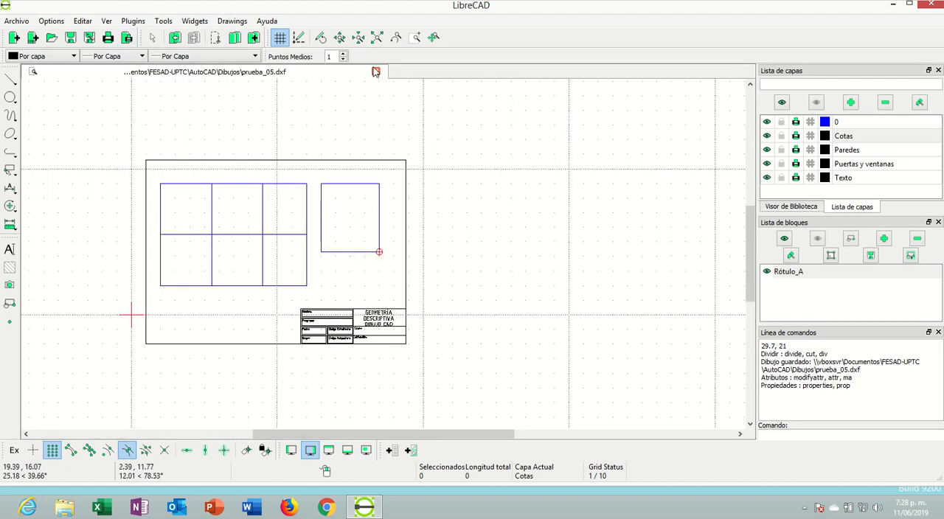